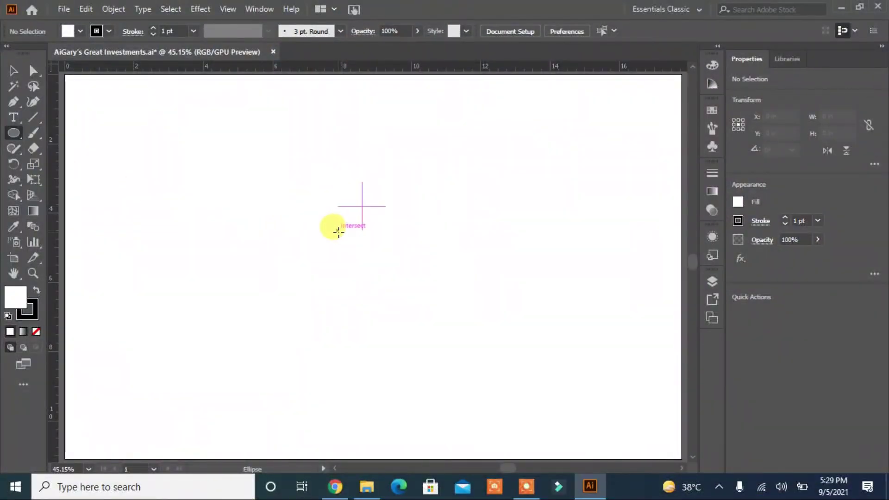
- Draw a 5.028-inch circle with black fill and no stroke
{"action": "left_click_drag", "start_coordinate": [338, 232], "coordinate": [423, 292]}
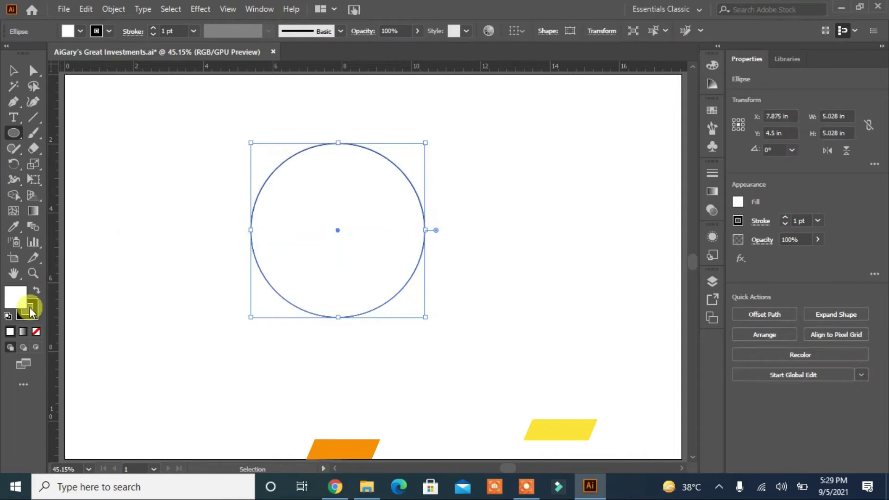
{"action": "left_click", "coordinate": [29, 307]}
{"action": "left_click", "coordinate": [37, 332]}
{"action": "left_click", "coordinate": [14, 294]}
{"action": "left_click", "coordinate": [80, 31]}
{"action": "left_click", "coordinate": [36, 53]}
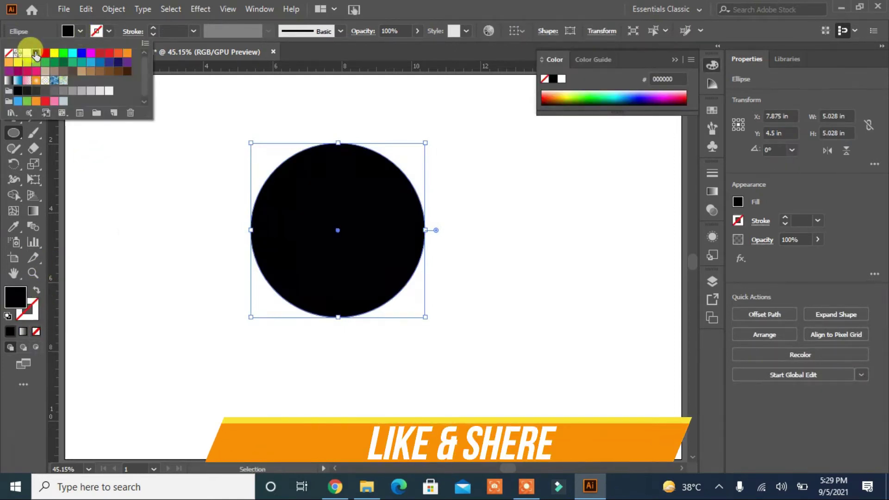
{"action": "left_click", "coordinate": [139, 222]}
{"action": "left_click", "coordinate": [490, 269]}
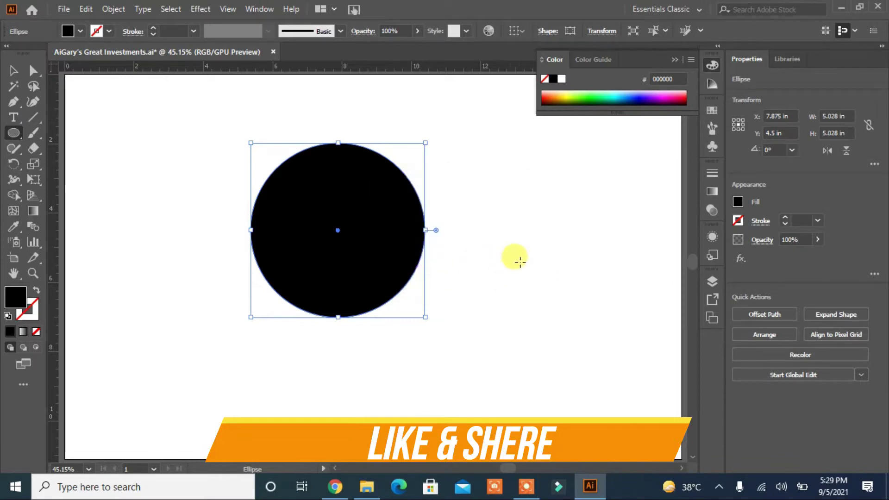
{"action": "left_click", "coordinate": [12, 134]}
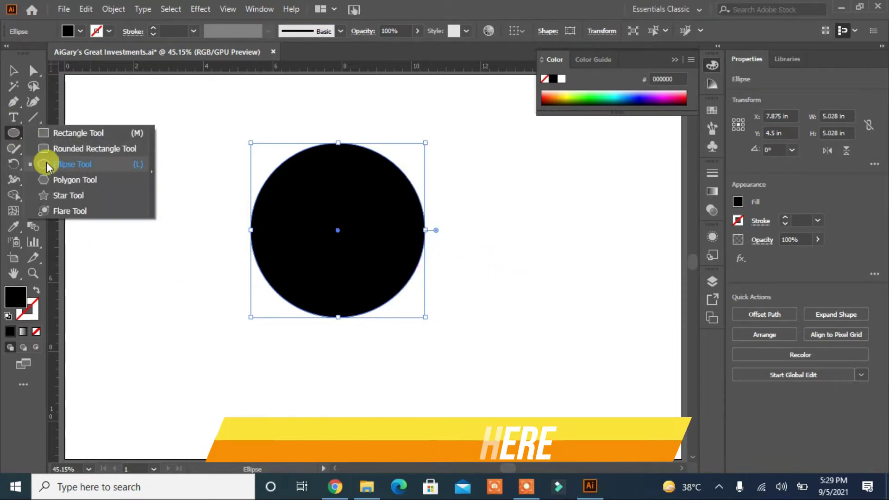
{"action": "left_click", "coordinate": [48, 165]}
- Draw a 0.431-inch circle at the top rim and repeat rotated copies around the centre with Ctrl+D
{"action": "mouse_move", "coordinate": [152, 154]}
{"action": "left_mouse_down"}
{"action": "mouse_move", "coordinate": [174, 175]}
{"action": "mouse_move", "coordinate": [168, 168]}
{"action": "mouse_move", "coordinate": [338, 148]}
{"action": "left_mouse_up"}
{"action": "left_click", "coordinate": [15, 74]}
{"action": "left_click", "coordinate": [15, 74]}
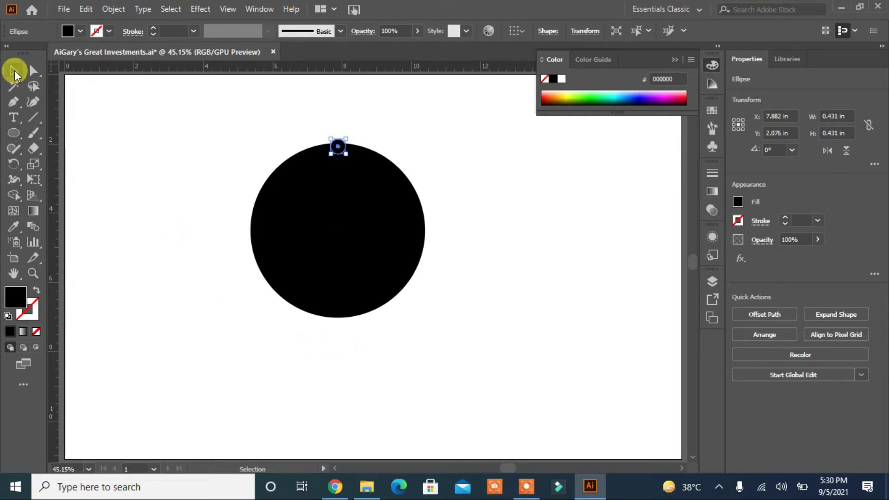
{"action": "left_click", "coordinate": [10, 166]}
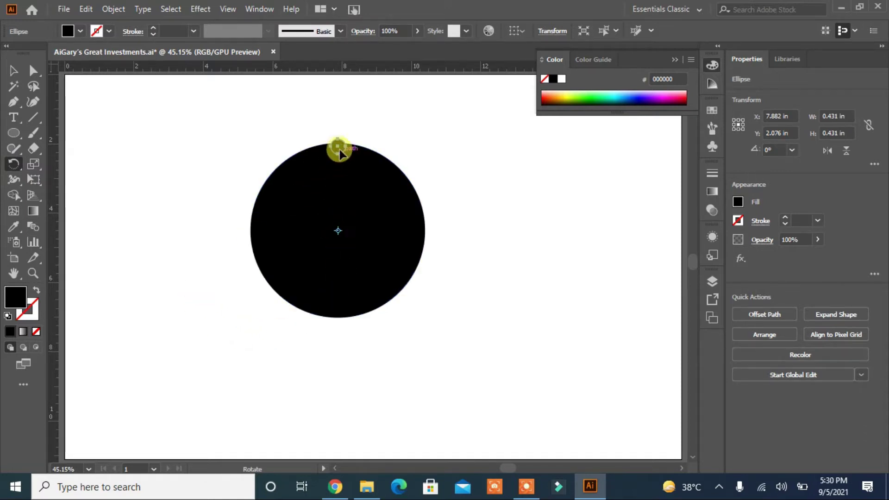
{"action": "left_click_drag", "start_coordinate": [339, 149], "coordinate": [360, 159]}
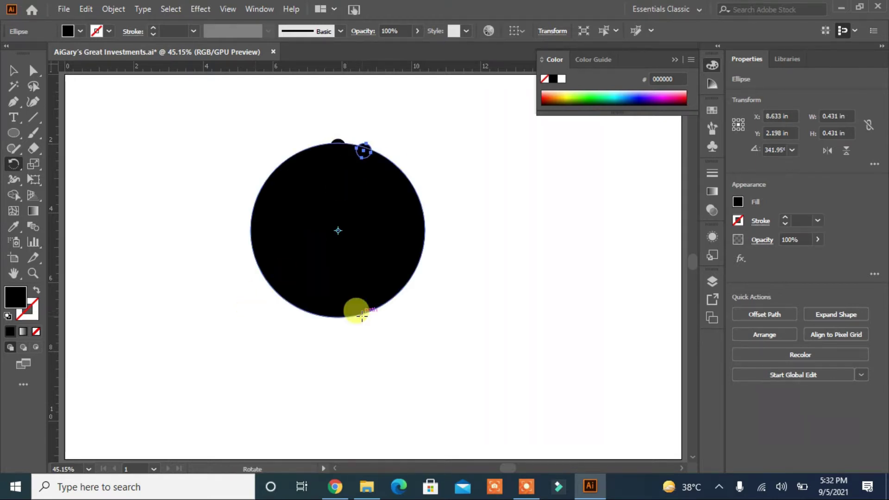
{"action": "key", "text": "ctrl+d"}
{"action": "key", "text": "ctrl+d"}
{"action": "key", "text": "ctrl+d"}
{"action": "key", "text": "ctrl+d"}
{"action": "key", "text": "ctrl+d"}
{"action": "key", "text": "ctrl+d"}
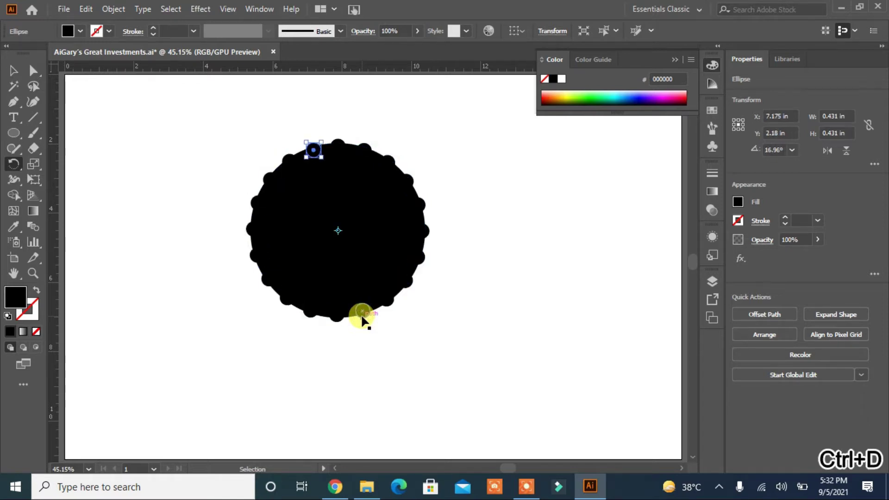
- Complete the ring of small circles and subtract them from the big circle with Minus Front
{"action": "key", "text": "r"}
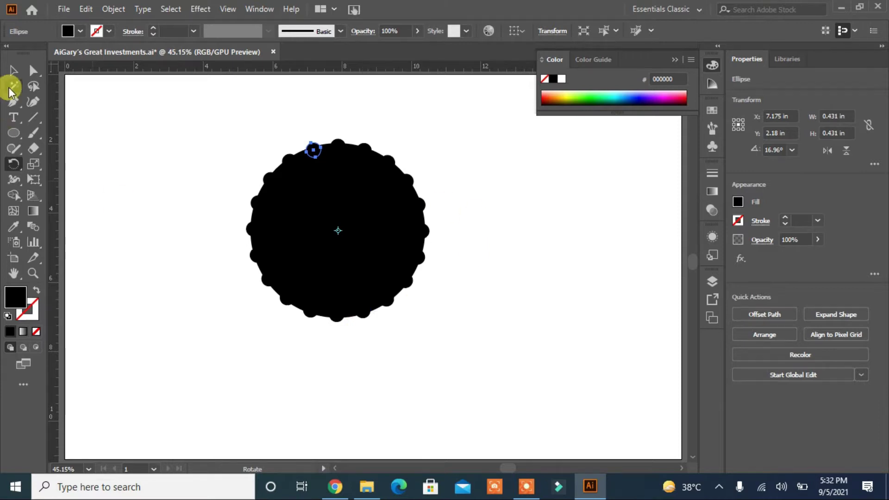
{"action": "left_click", "coordinate": [14, 70]}
{"action": "left_click_drag", "start_coordinate": [468, 247], "coordinate": [206, 368]}
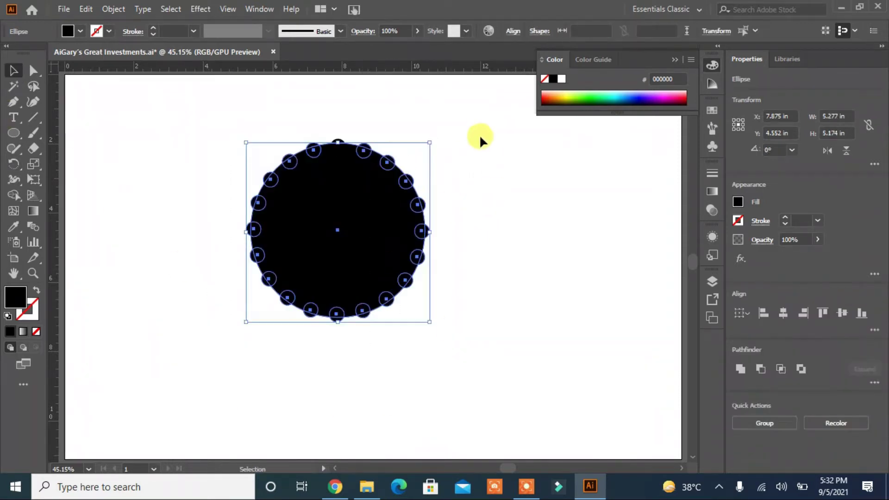
{"action": "left_click_drag", "start_coordinate": [191, 320], "coordinate": [191, 320]}
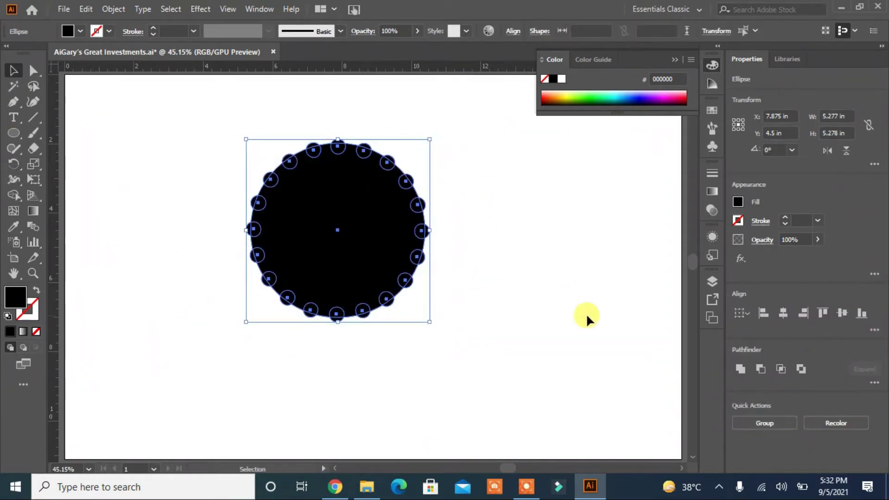
{"action": "left_click", "coordinate": [760, 369]}
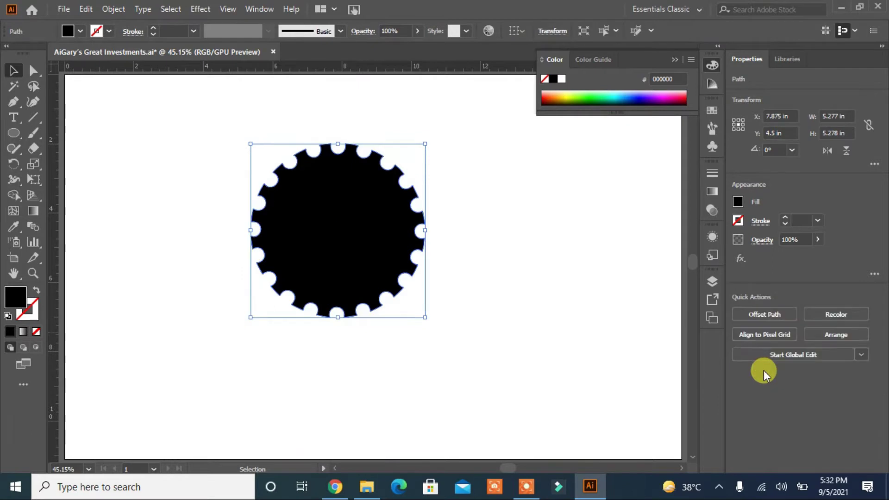
{"action": "left_click", "coordinate": [530, 307]}
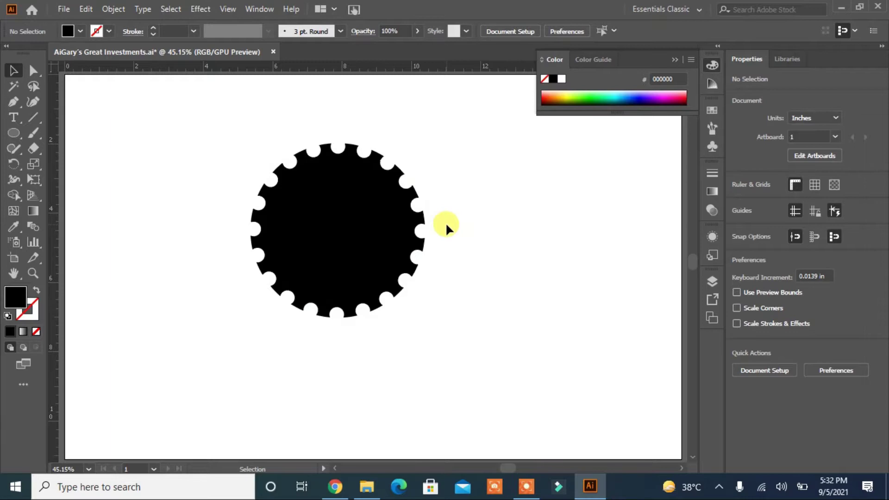
- Draw a circle from the gear's centre and merge it with the notched disc via Shape Builder
{"action": "left_click", "coordinate": [14, 134]}
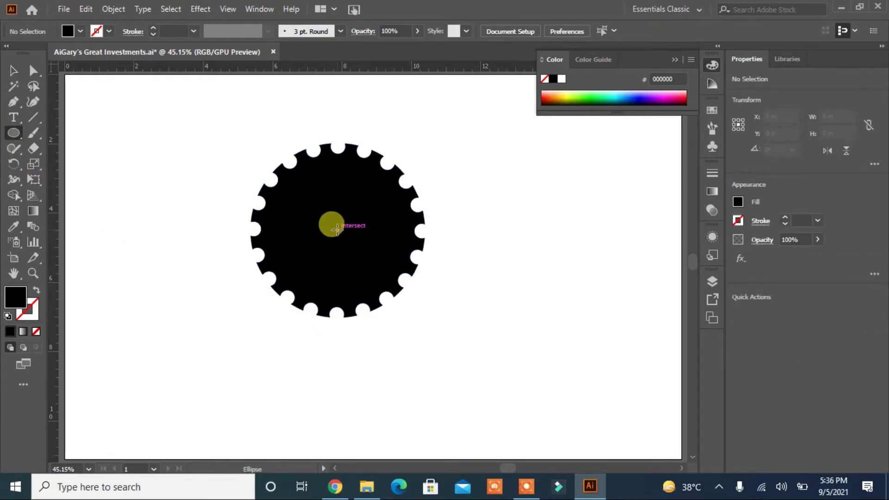
{"action": "left_click_drag", "start_coordinate": [338, 228], "coordinate": [378, 316]}
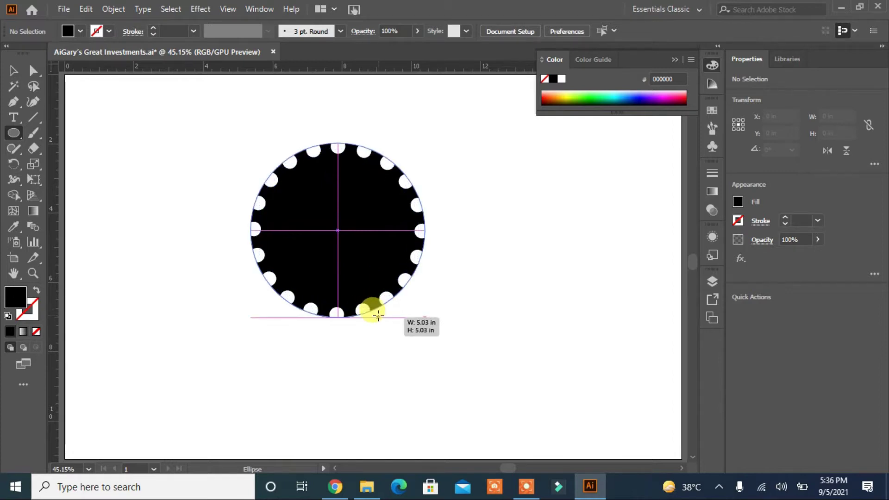
{"action": "mouse_move", "coordinate": [375, 316]}
{"action": "left_mouse_down"}
{"action": "mouse_move", "coordinate": [367, 309]}
{"action": "mouse_move", "coordinate": [424, 317]}
{"action": "mouse_move", "coordinate": [417, 312]}
{"action": "left_mouse_up"}
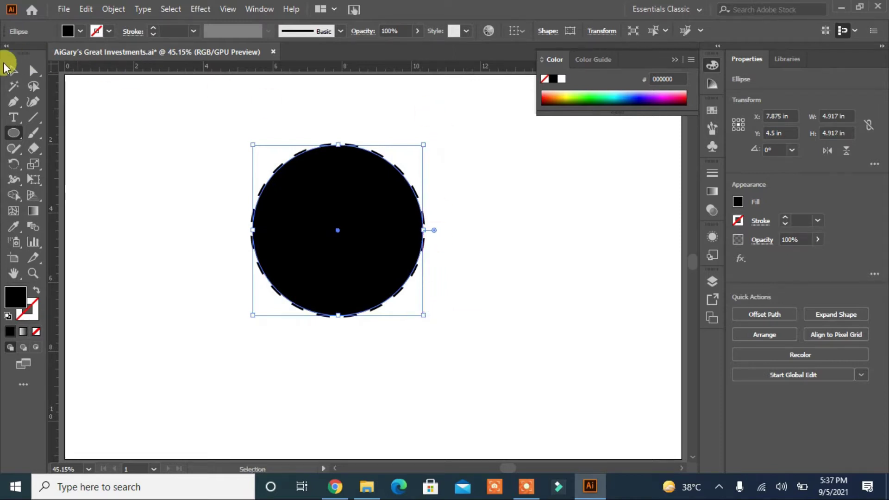
{"action": "left_click_drag", "start_coordinate": [465, 147], "coordinate": [347, 301]}
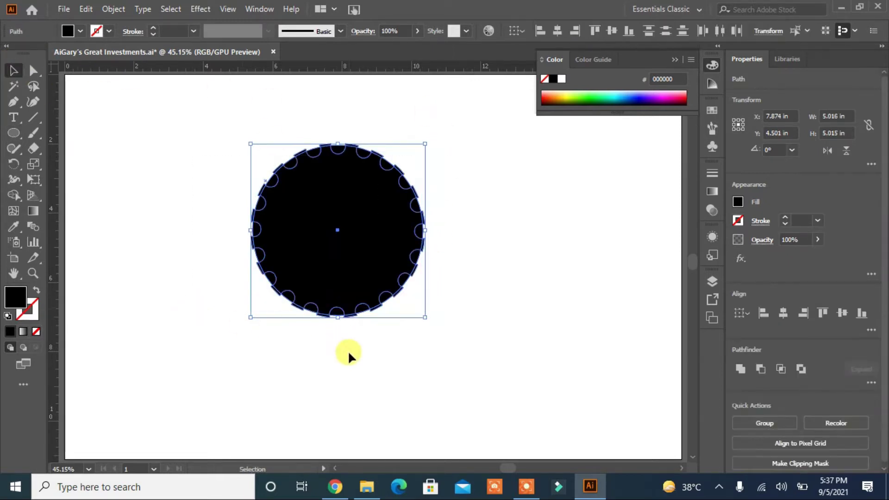
{"action": "left_click", "coordinate": [14, 195]}
{"action": "left_click", "coordinate": [310, 251]}
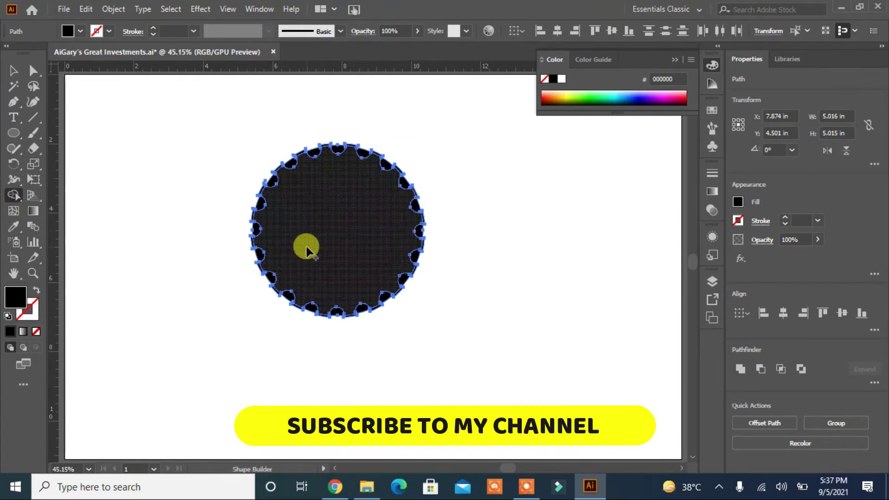
- Move the black gear aside, delete the leftover scalloped outline and fragment, and move it back
{"action": "left_click", "coordinate": [13, 71]}
{"action": "left_click", "coordinate": [87, 196]}
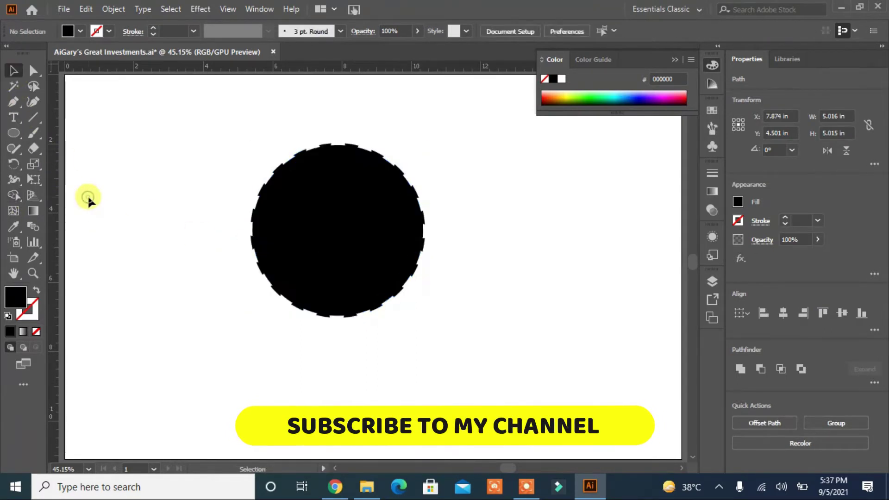
{"action": "left_click", "coordinate": [338, 273]}
{"action": "left_click_drag", "start_coordinate": [338, 253], "coordinate": [550, 260]}
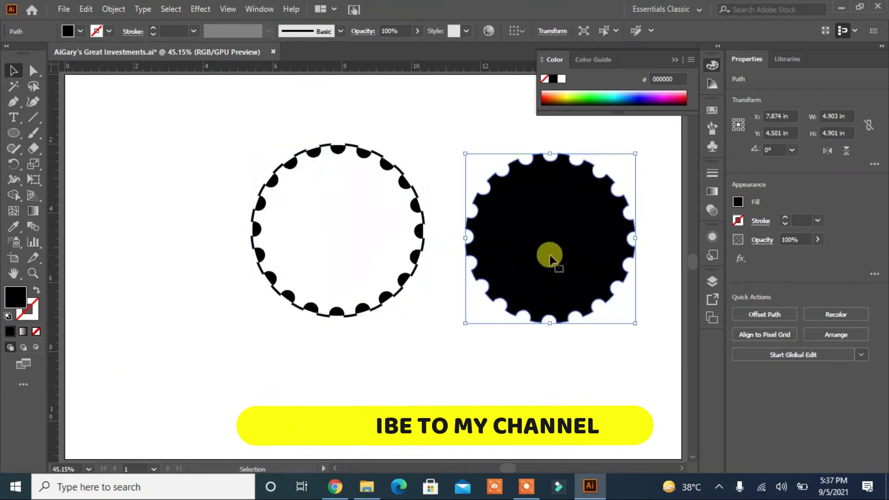
{"action": "left_click_drag", "start_coordinate": [414, 130], "coordinate": [242, 348]}
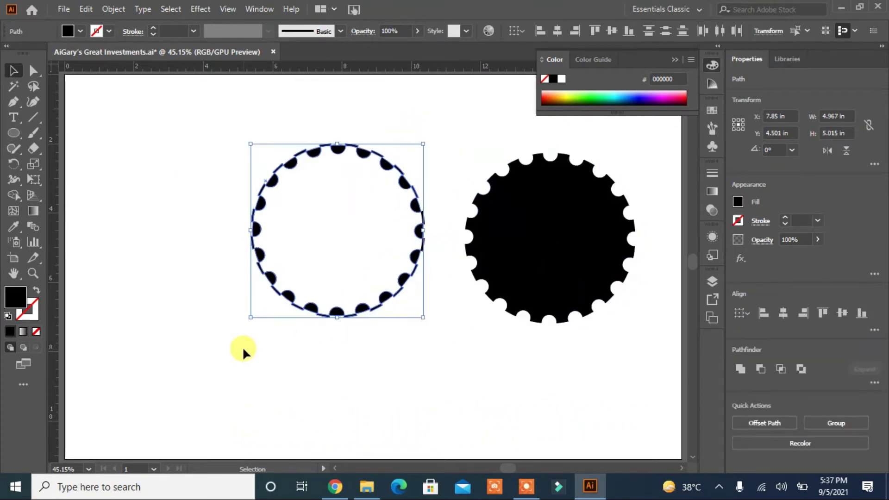
{"action": "key", "text": "Delete"}
{"action": "left_click_drag", "start_coordinate": [422, 266], "coordinate": [432, 296]}
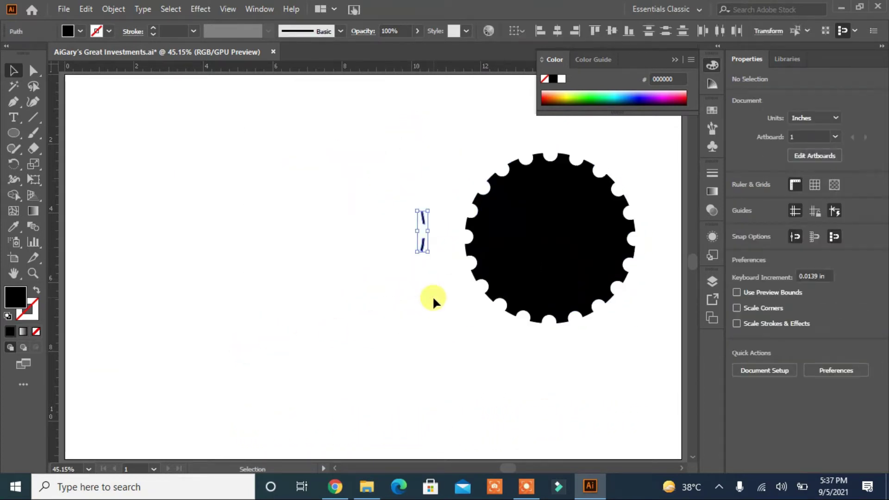
{"action": "key", "text": "Delete"}
{"action": "left_click_drag", "start_coordinate": [521, 247], "coordinate": [366, 265]}
- Draw a 3.89-inch circle at the gear's centre and subtract it with Minus Front
{"action": "left_click", "coordinate": [13, 133]}
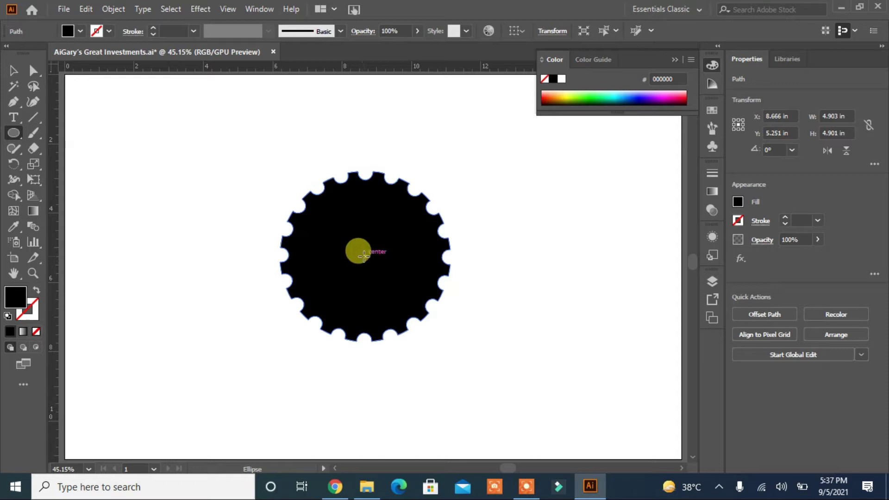
{"action": "left_click_drag", "start_coordinate": [364, 255], "coordinate": [402, 323]}
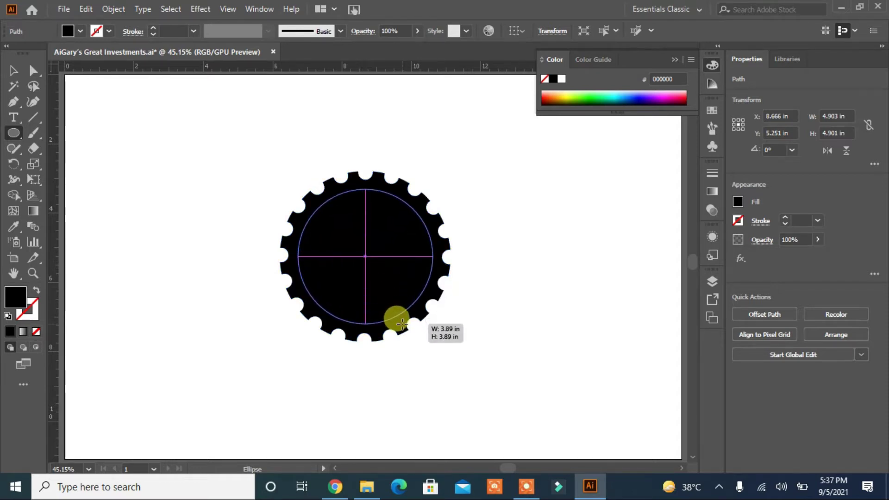
{"action": "left_click_drag", "start_coordinate": [402, 323], "coordinate": [402, 322]}
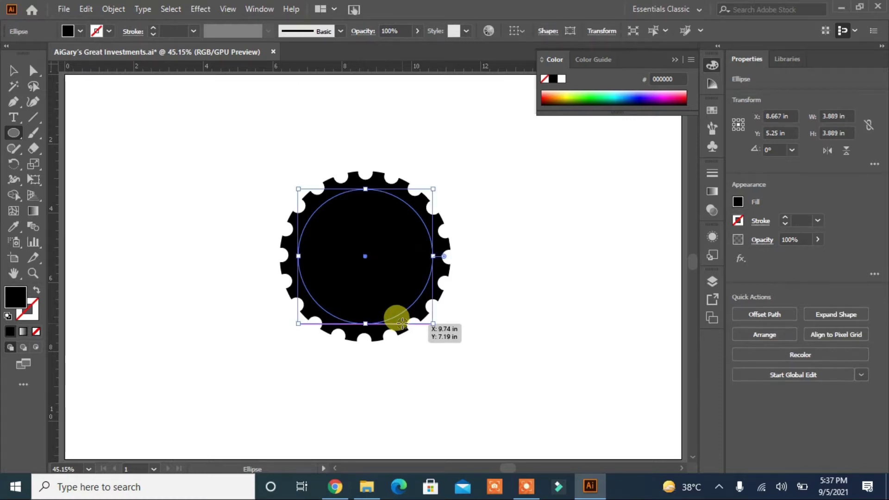
{"action": "left_click", "coordinate": [13, 70]}
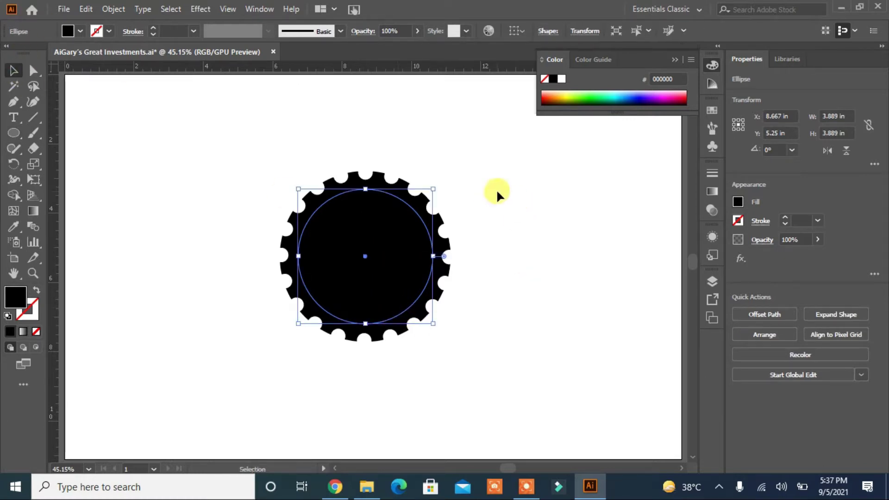
{"action": "left_click_drag", "start_coordinate": [496, 193], "coordinate": [208, 343]}
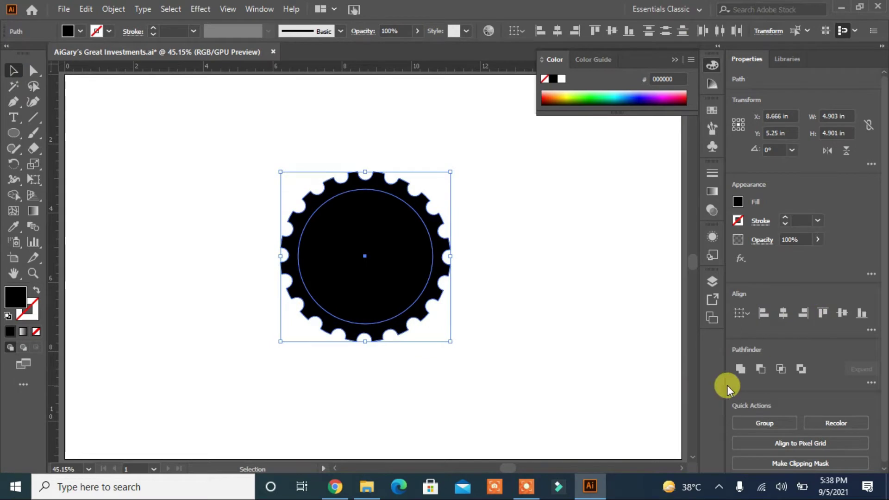
{"action": "left_click", "coordinate": [760, 368]}
{"action": "left_click", "coordinate": [529, 330]}
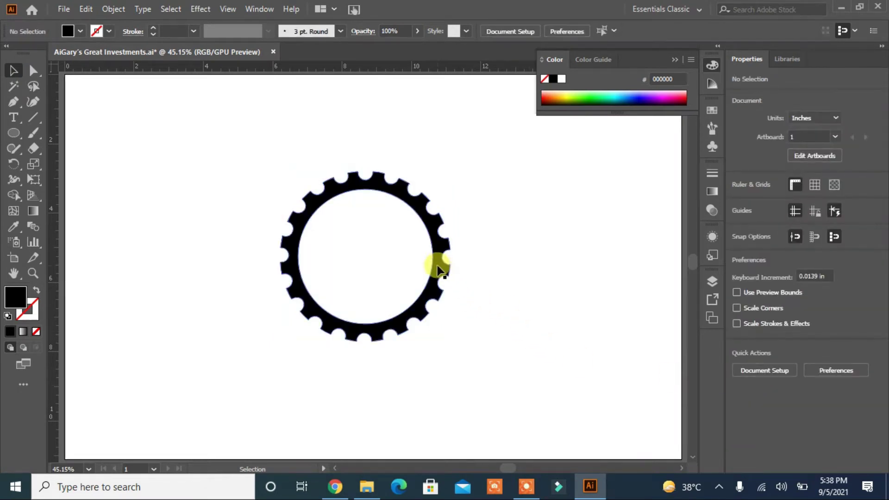
- Draw a thin vertical bar, duplicate it rotated horizontal, and centre the cross on the gear
{"action": "left_click_drag", "start_coordinate": [13, 133], "coordinate": [44, 133]}
{"action": "left_click_drag", "start_coordinate": [152, 168], "coordinate": [156, 363]}
{"action": "left_click", "coordinate": [13, 70]}
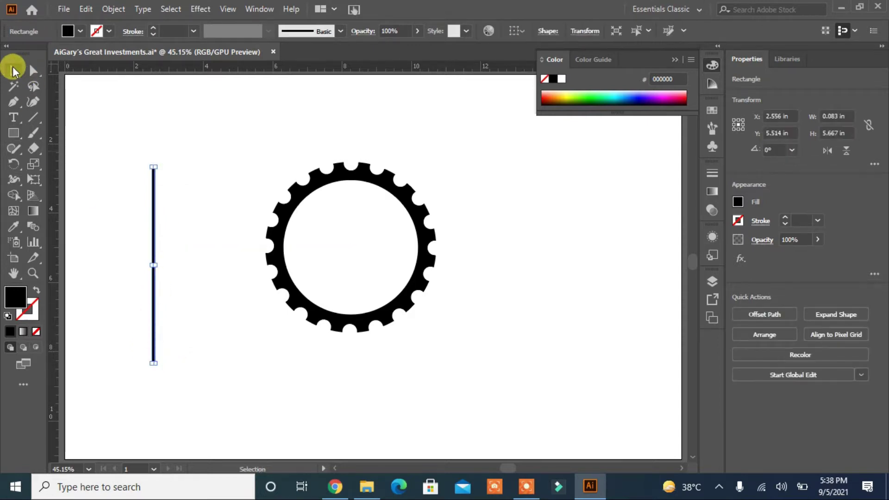
{"action": "left_click_drag", "start_coordinate": [154, 250], "coordinate": [165, 252], "text": "alt"}
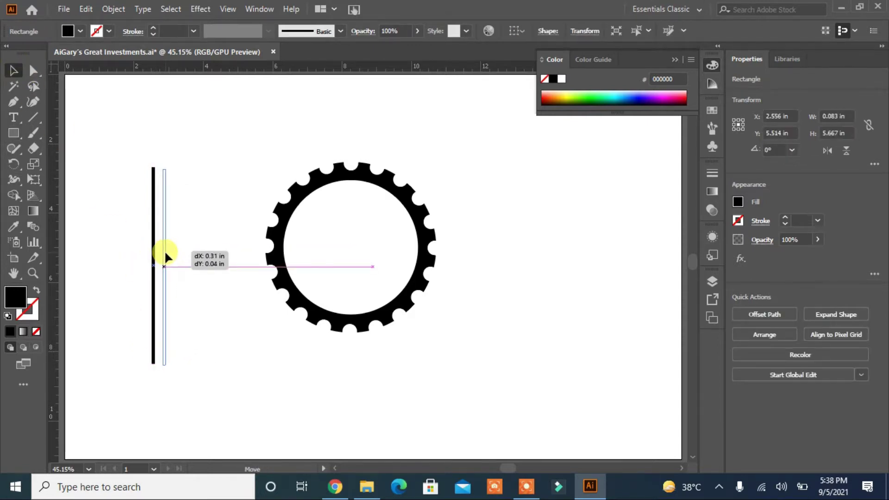
{"action": "left_click_drag", "start_coordinate": [169, 162], "coordinate": [218, 265]}
{"action": "left_click", "coordinate": [156, 267], "text": "shift"}
{"action": "left_click_drag", "start_coordinate": [153, 267], "coordinate": [347, 245]}
{"action": "left_click", "coordinate": [304, 328], "text": "shift"}
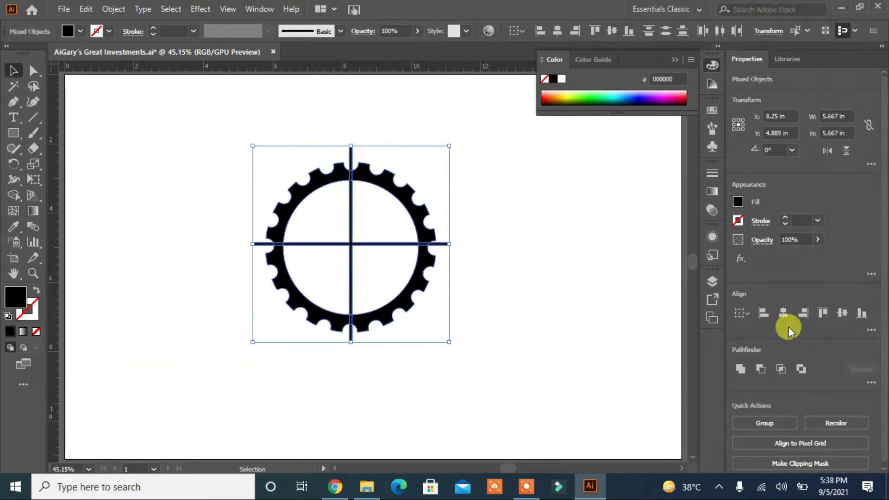
{"action": "left_click", "coordinate": [842, 314]}
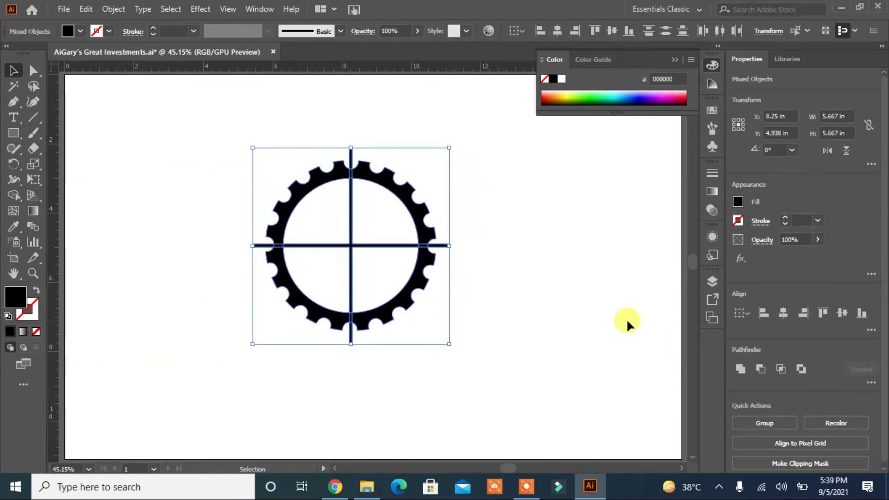
- Cut the cross from the gear and draw a 3.903-inch circle at its centre
{"action": "left_click", "coordinate": [760, 369]}
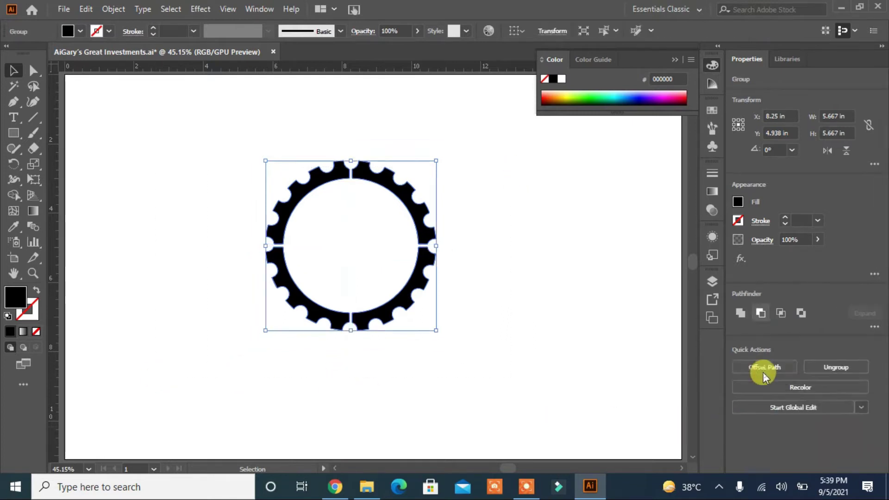
{"action": "left_click_drag", "start_coordinate": [352, 247], "coordinate": [399, 311]}
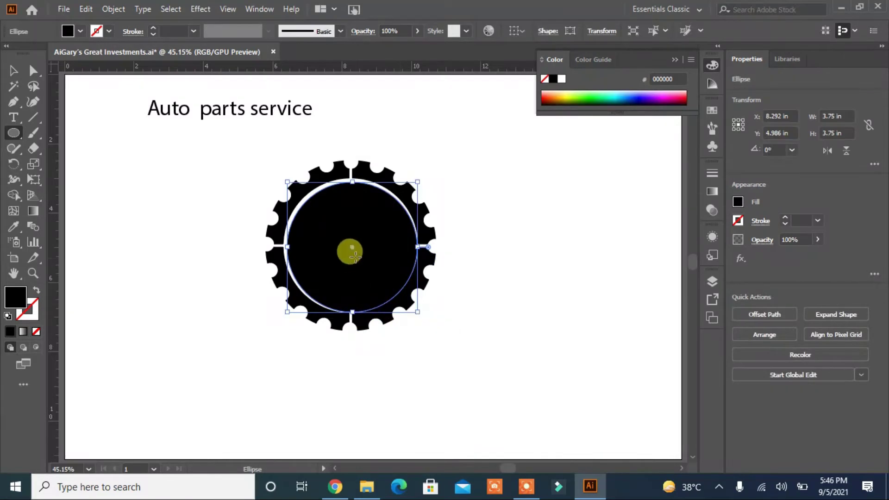
{"action": "left_click_drag", "start_coordinate": [350, 249], "coordinate": [347, 246]}
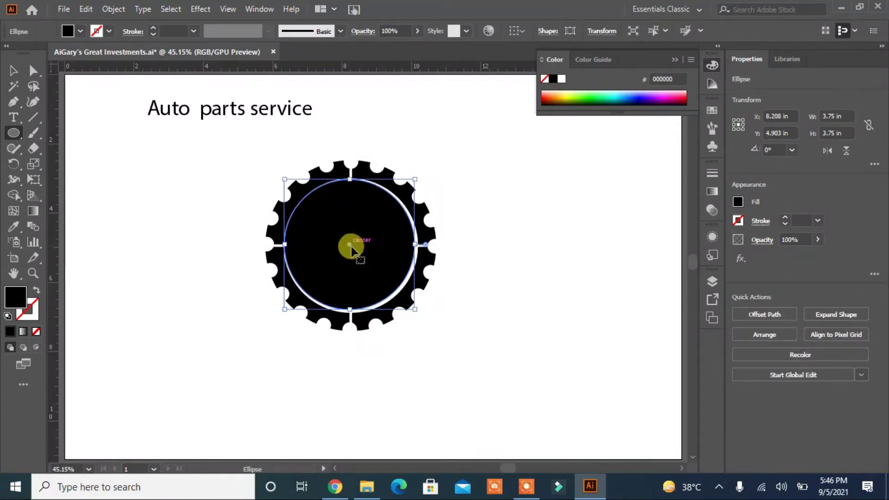
{"action": "left_click_drag", "start_coordinate": [415, 310], "coordinate": [417, 314]}
{"action": "left_click_drag", "start_coordinate": [285, 180], "coordinate": [283, 178]}
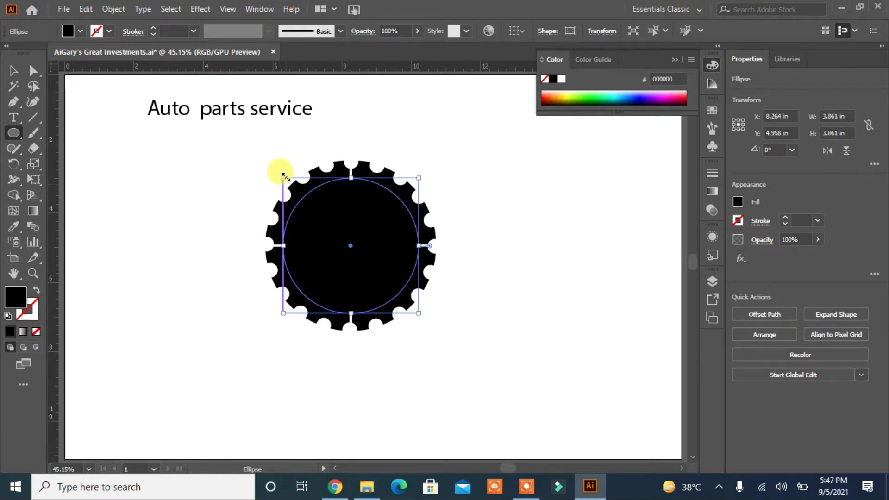
- Paste a copy of the circle in front and shrink it to 3.556 inches
{"action": "left_click", "coordinate": [21, 79]}
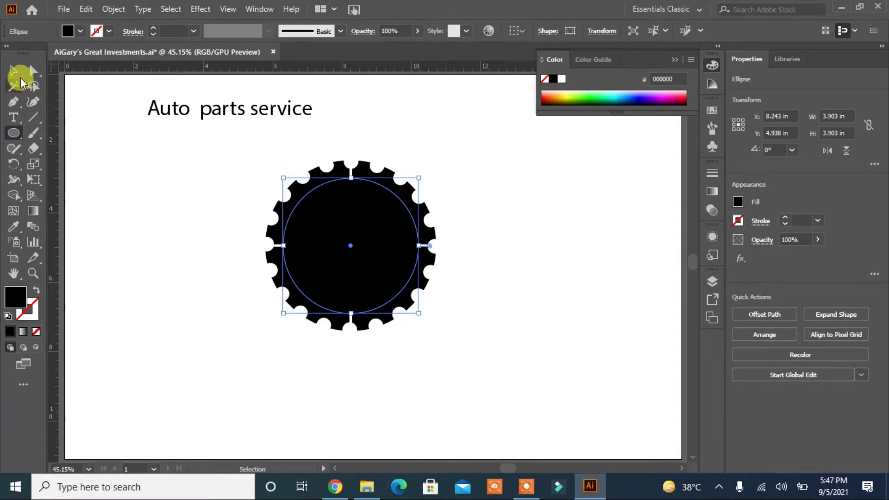
{"action": "left_click", "coordinate": [86, 9]}
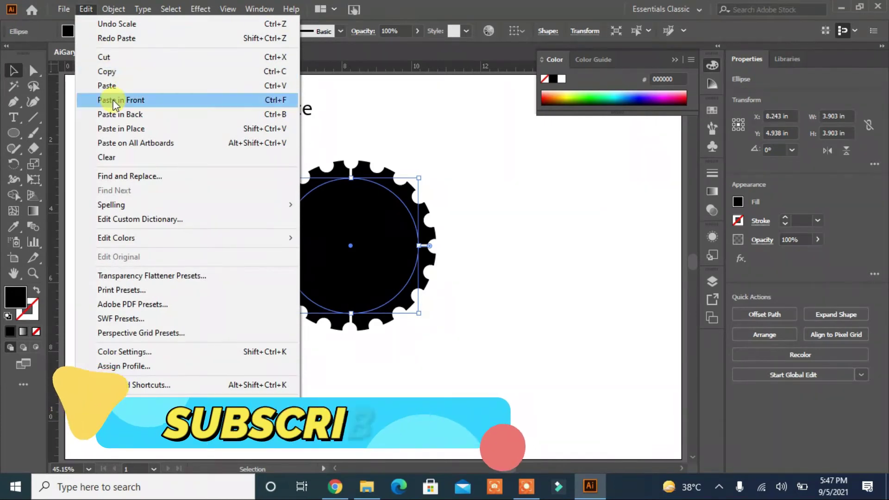
{"action": "left_click", "coordinate": [113, 100]}
{"action": "left_click_drag", "start_coordinate": [419, 178], "coordinate": [406, 182]}
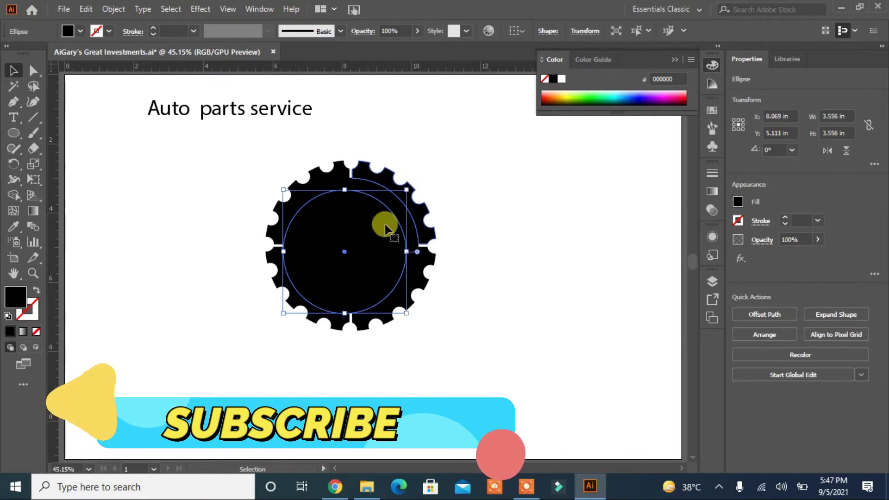
- Draw a wide rectangle, set it aside, and subtract the inner circle to hollow the gear
{"action": "left_click", "coordinate": [382, 197], "text": "shift"}
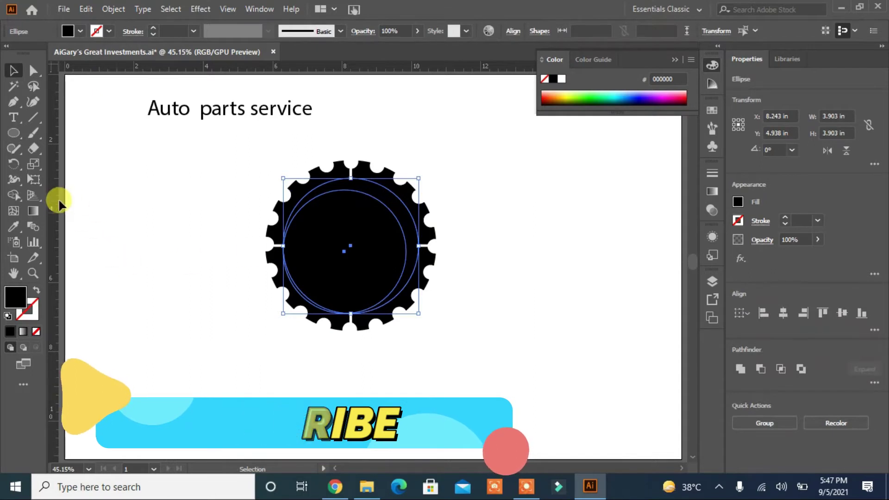
{"action": "left_click_drag", "start_coordinate": [14, 134], "coordinate": [43, 132]}
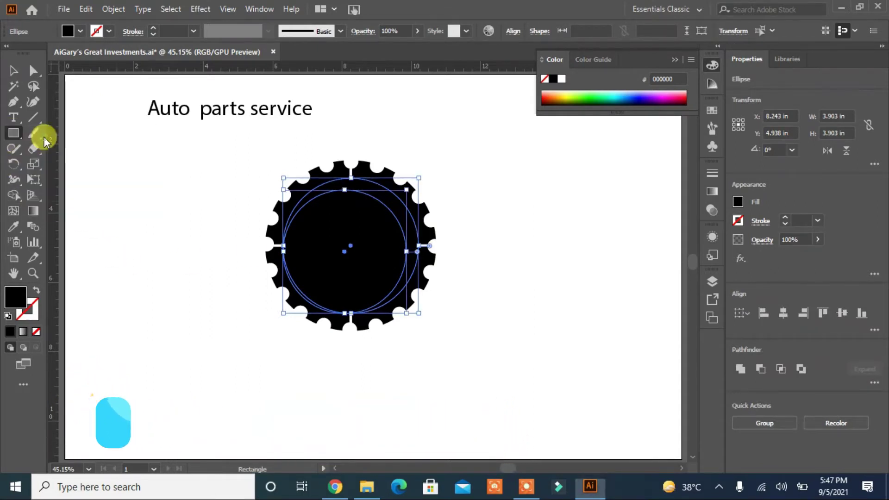
{"action": "left_click_drag", "start_coordinate": [259, 245], "coordinate": [488, 357]}
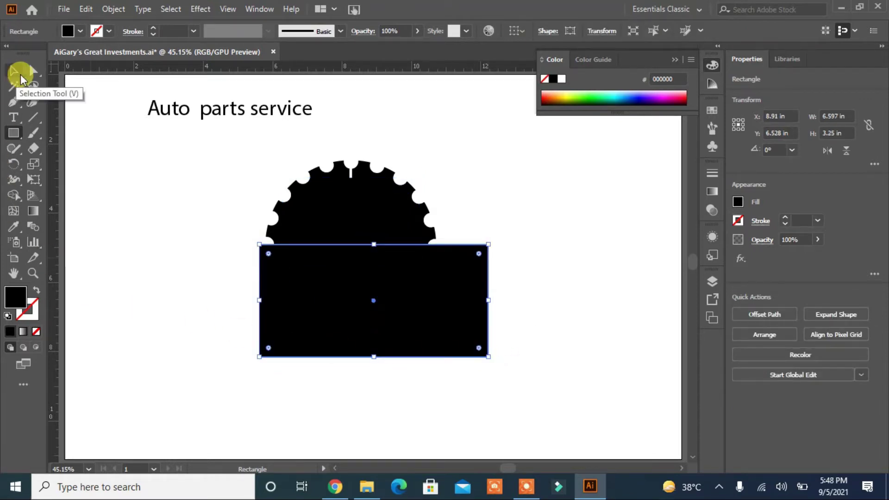
{"action": "left_click", "coordinate": [12, 70]}
{"action": "left_click", "coordinate": [102, 283]}
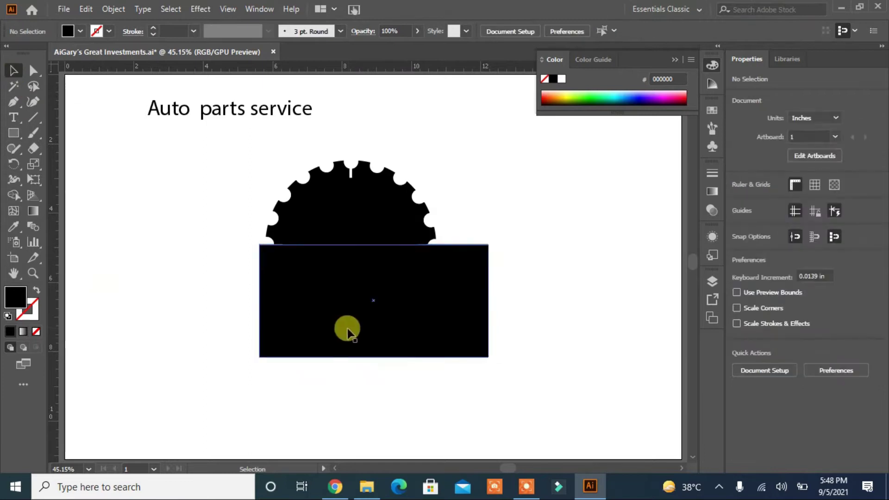
{"action": "left_click_drag", "start_coordinate": [349, 328], "coordinate": [569, 273]}
{"action": "left_click", "coordinate": [345, 232]}
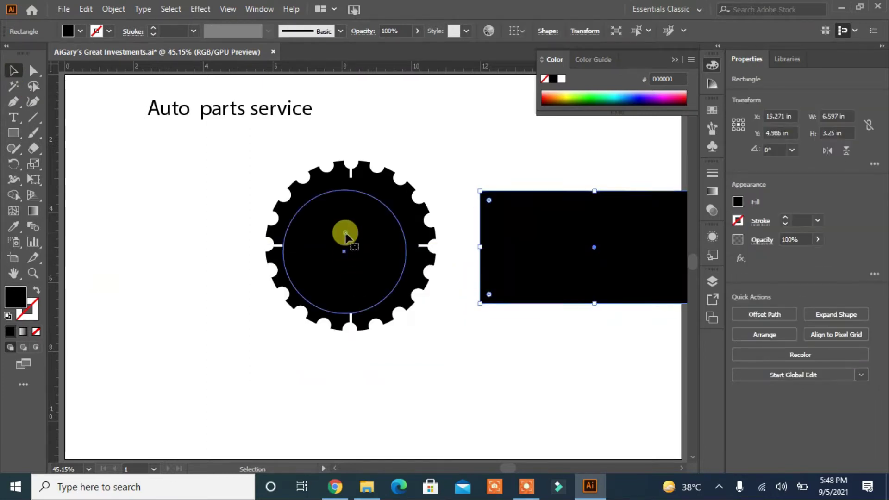
{"action": "left_click", "coordinate": [388, 194], "text": "shift"}
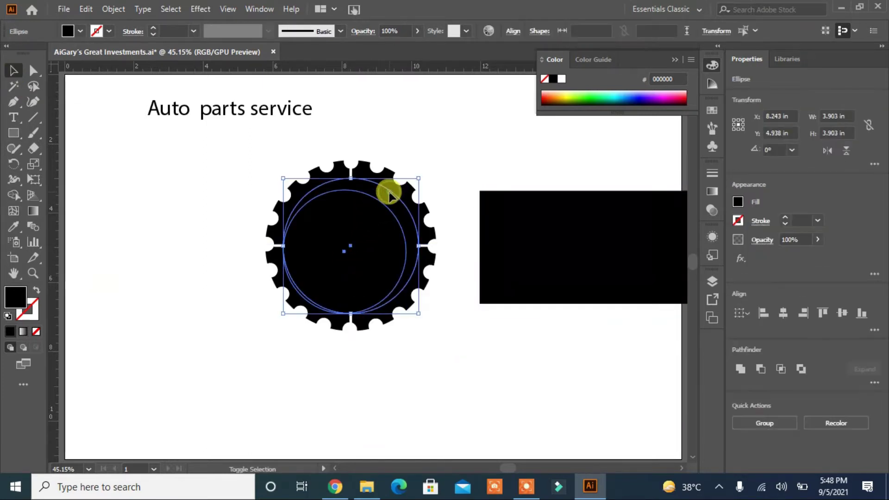
{"action": "left_click", "coordinate": [760, 369]}
- Try merging the rectangle into the gear's lower arc with Shape Builder, then undo it
{"action": "left_click_drag", "start_coordinate": [605, 253], "coordinate": [346, 303]}
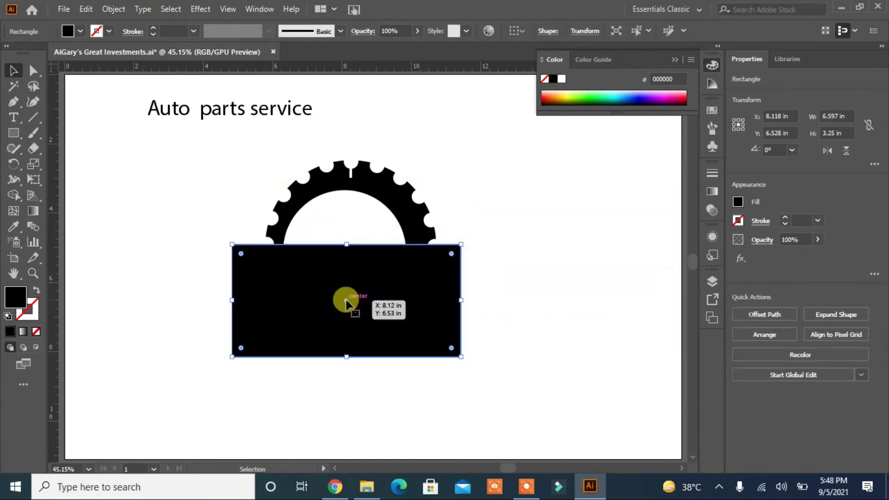
{"action": "left_click", "coordinate": [379, 204], "text": "shift"}
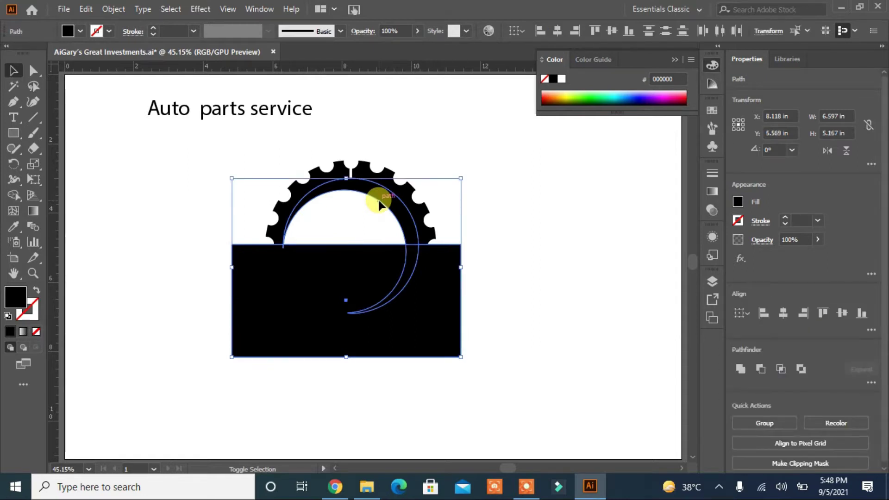
{"action": "left_click", "coordinate": [14, 195]}
{"action": "left_click_drag", "start_coordinate": [252, 289], "coordinate": [419, 283]}
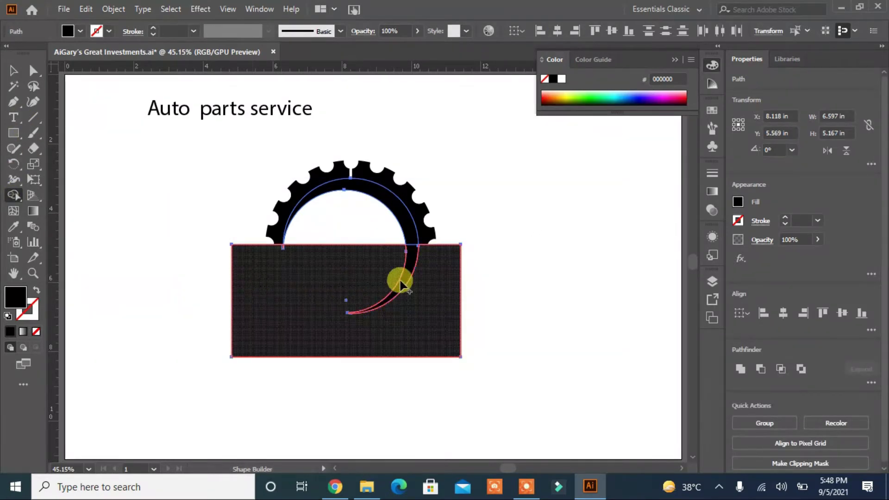
{"action": "left_click", "coordinate": [11, 70]}
{"action": "left_click_drag", "start_coordinate": [307, 307], "coordinate": [301, 317]}
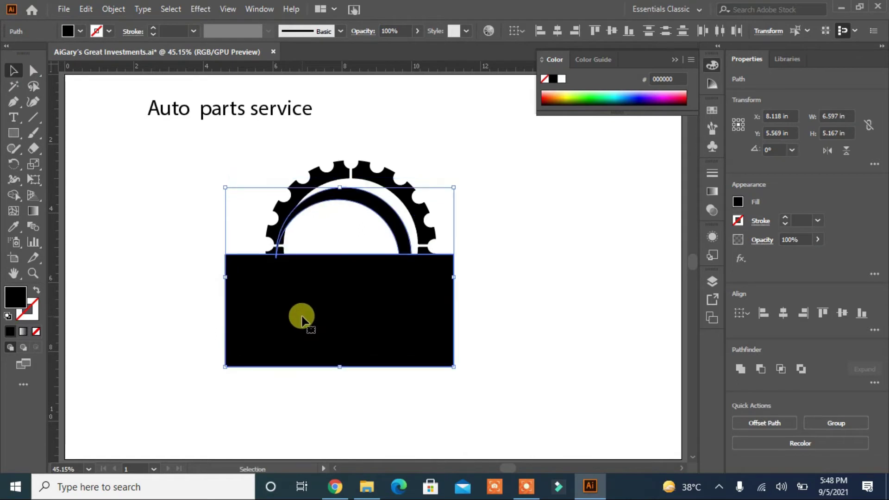
{"action": "key", "text": "ctrl+z"}
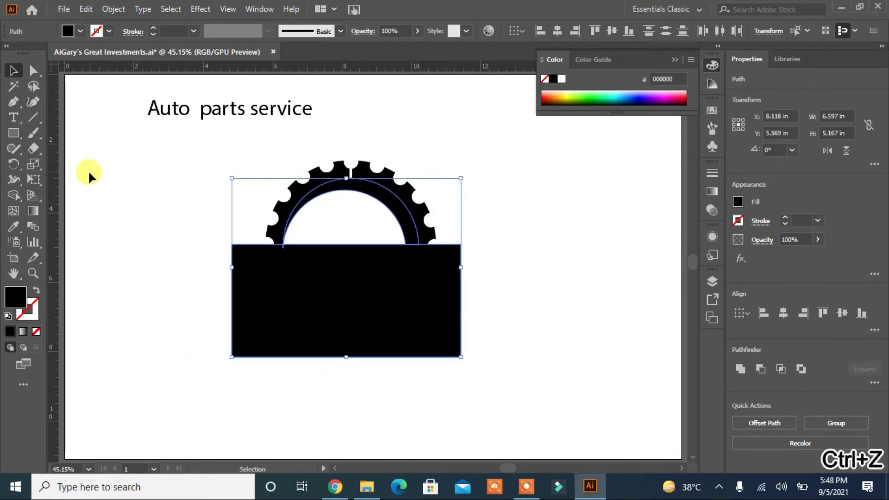
{"action": "key", "text": "ctrl+z"}
{"action": "left_click", "coordinate": [253, 317]}
- Delete the rectangle, set the inner arc's height to 2 in, and zoom in on the gear
{"action": "key", "text": "Delete"}
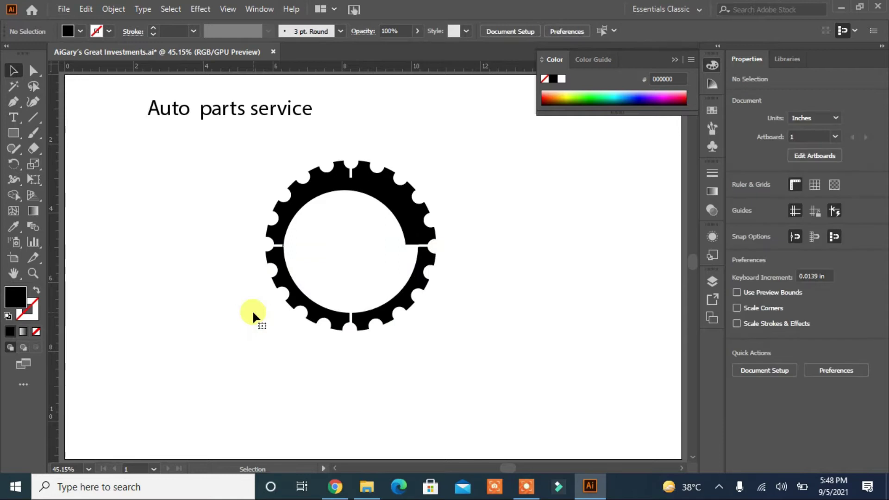
{"action": "left_click", "coordinate": [280, 245]}
{"action": "left_click_drag", "start_coordinate": [351, 244], "coordinate": [351, 247]}
{"action": "key", "text": "ctrl+plus"}
{"action": "key", "text": "ctrl+plus"}
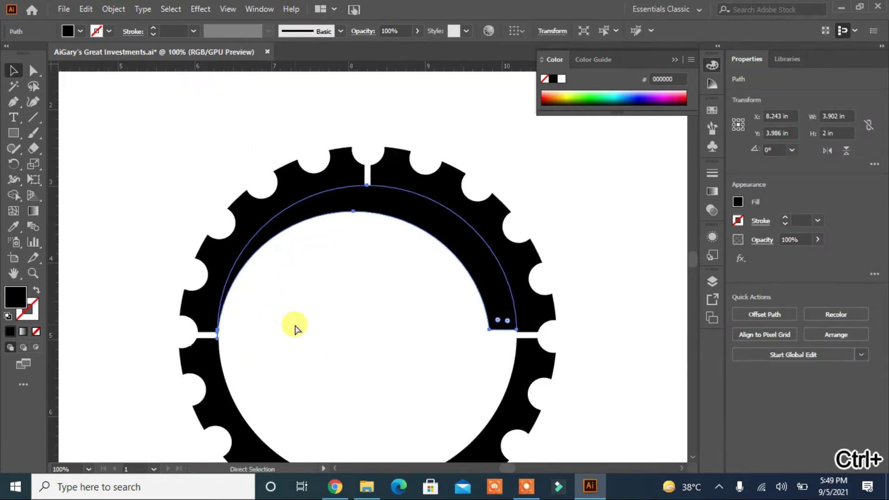
{"action": "key", "text": "ctrl+plus"}
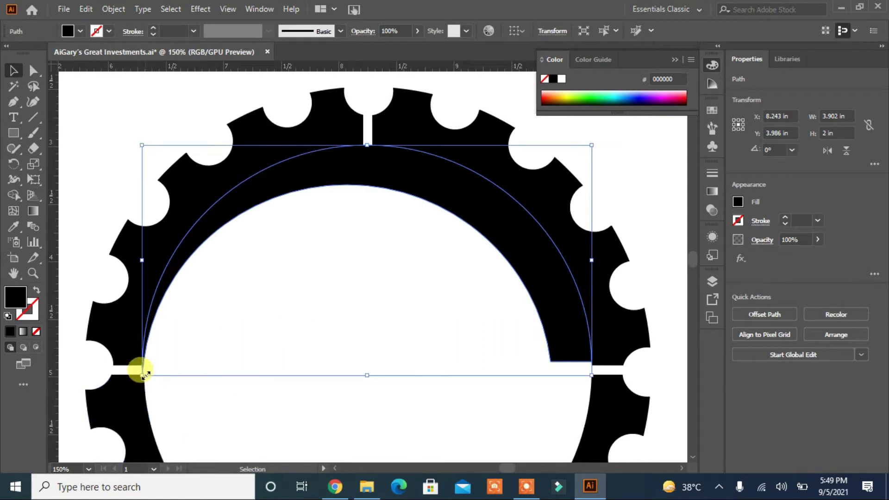
- Join the arc's lower-left open end with Ctrl+J using the Direct Selection tool
{"action": "left_click", "coordinate": [33, 70]}
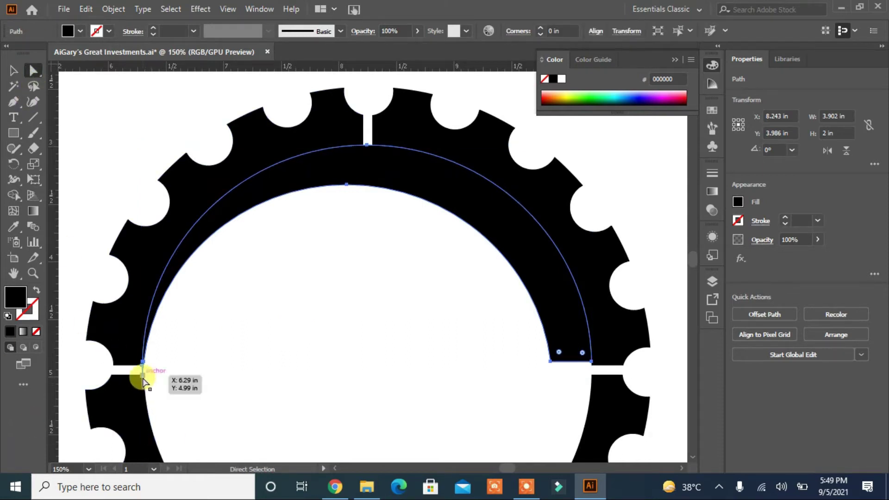
{"action": "left_click", "coordinate": [143, 378]}
{"action": "key", "text": "ctrl+j"}
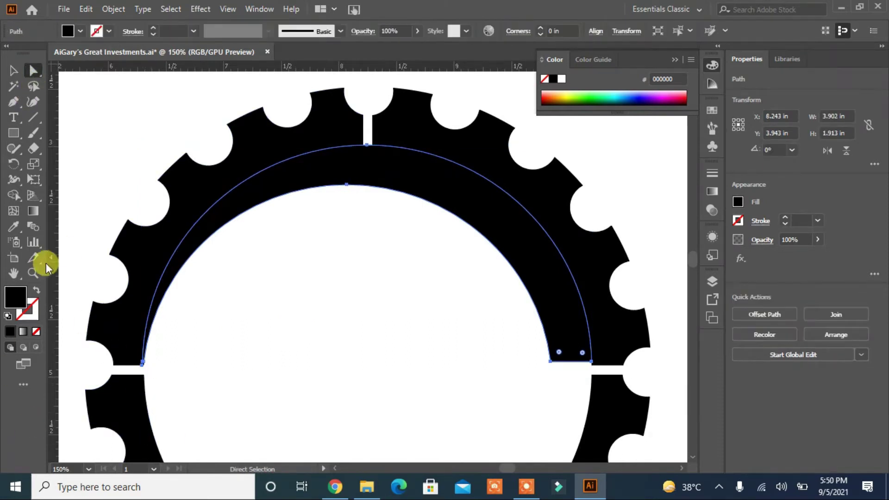
{"action": "left_click", "coordinate": [337, 262]}
{"action": "left_click", "coordinate": [398, 191]}
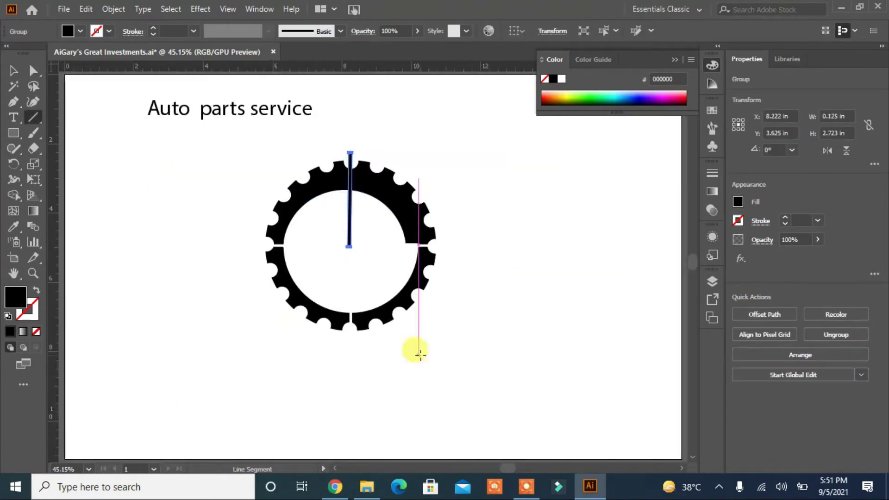
- Rotate copies of the thin vertical bar around the gear's centre to form spokes
{"action": "left_click", "coordinate": [157, 204]}
{"action": "left_click", "coordinate": [352, 227]}
{"action": "left_click", "coordinate": [13, 164]}
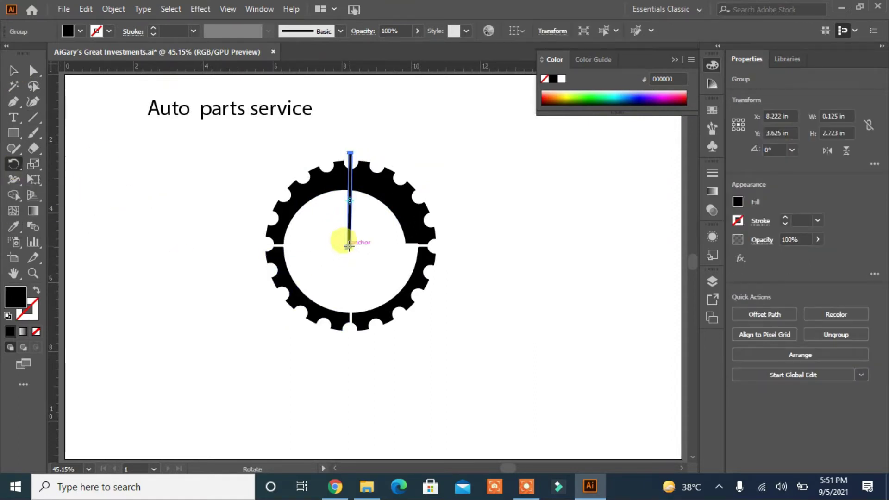
{"action": "mouse_move", "coordinate": [350, 159]}
{"action": "left_mouse_down"}
{"action": "mouse_move", "coordinate": [279, 200]}
{"action": "mouse_move", "coordinate": [277, 189]}
{"action": "mouse_move", "coordinate": [308, 159]}
{"action": "mouse_move", "coordinate": [396, 161]}
{"action": "mouse_move", "coordinate": [434, 214]}
{"action": "mouse_move", "coordinate": [431, 207]}
{"action": "left_mouse_up"}
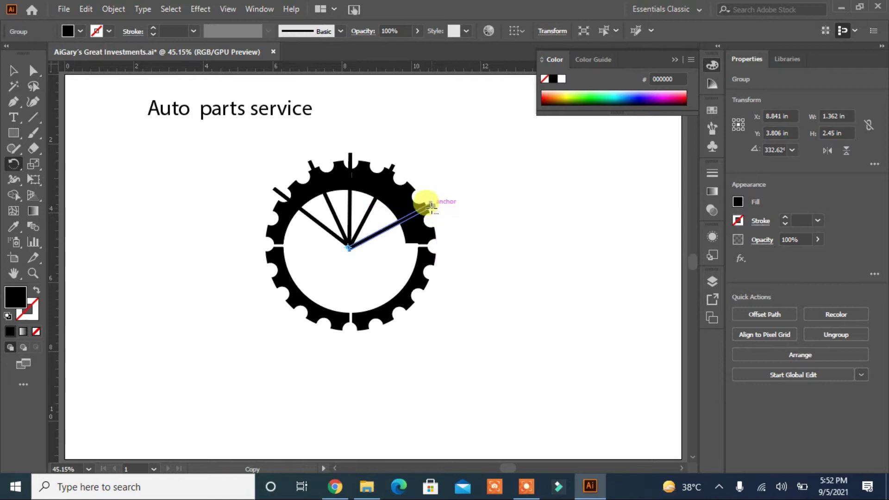
- Unite the spokes, cut them out of the upper arc, and nudge the pieces right
{"action": "key", "text": "v"}
{"action": "left_click_drag", "start_coordinate": [317, 253], "coordinate": [369, 246]}
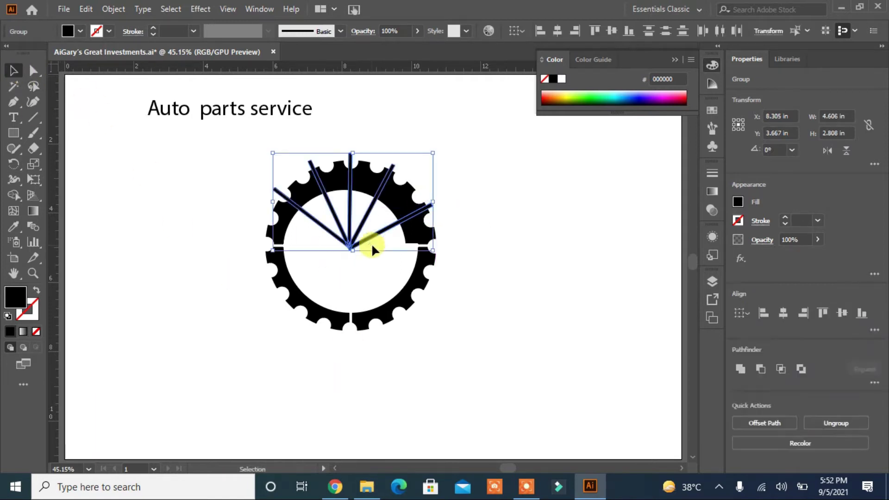
{"action": "left_click", "coordinate": [748, 369]}
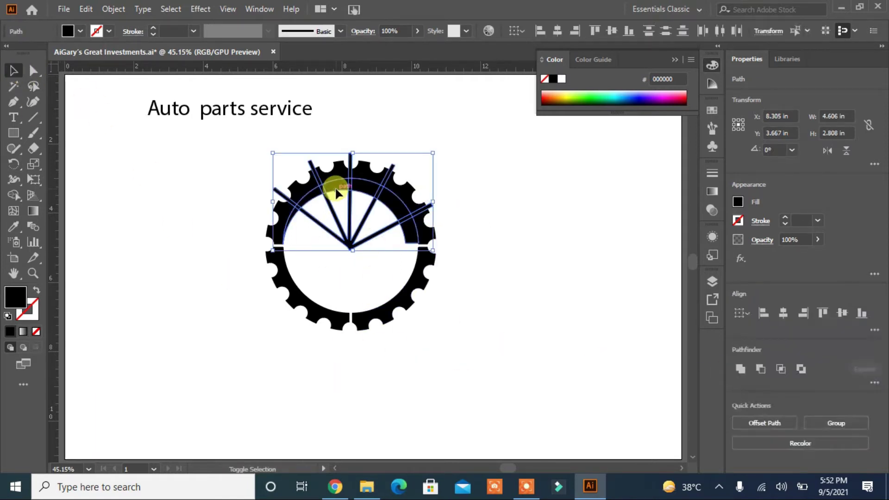
{"action": "left_click", "coordinate": [761, 369]}
{"action": "left_click", "coordinate": [481, 366]}
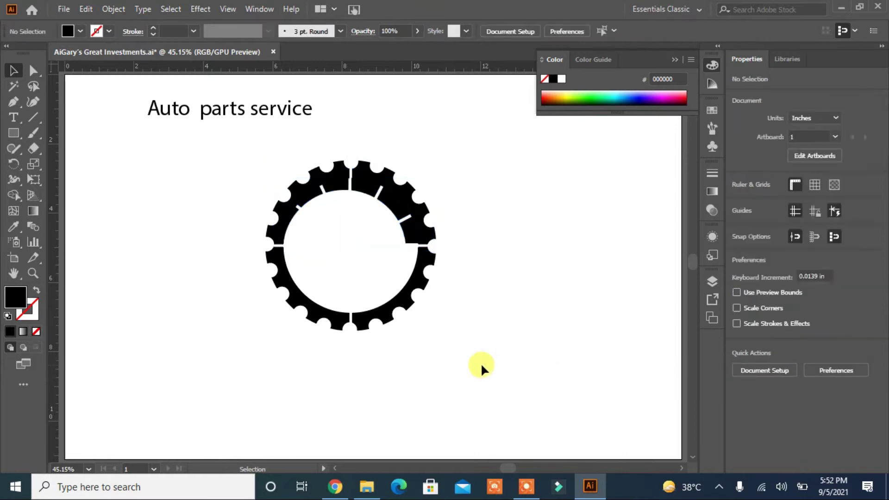
{"action": "left_click", "coordinate": [369, 197]}
{"action": "key", "text": "Right"}
{"action": "left_click", "coordinate": [487, 290]}
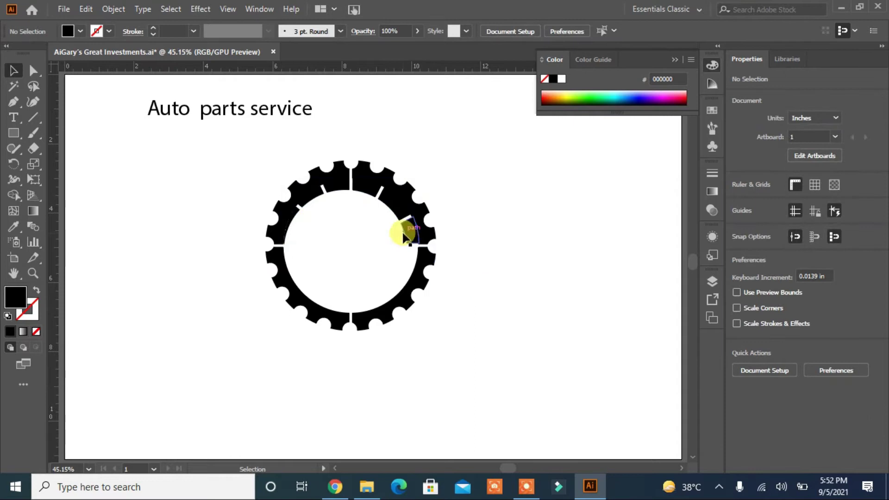
- Copy 'Auto parts' from the heading and paste it as new text left of the gear
{"action": "left_click", "coordinate": [14, 118]}
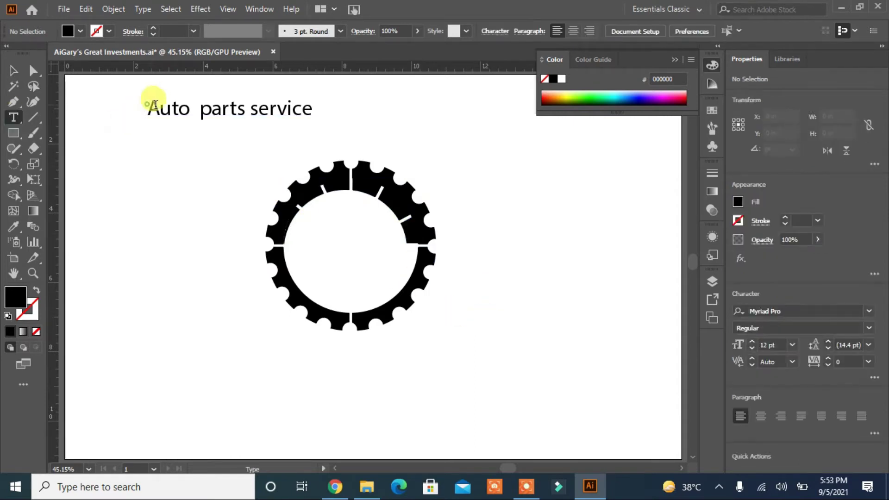
{"action": "left_click_drag", "start_coordinate": [149, 107], "coordinate": [241, 109]}
{"action": "key", "text": "ctrl+c"}
{"action": "left_click", "coordinate": [143, 247]}
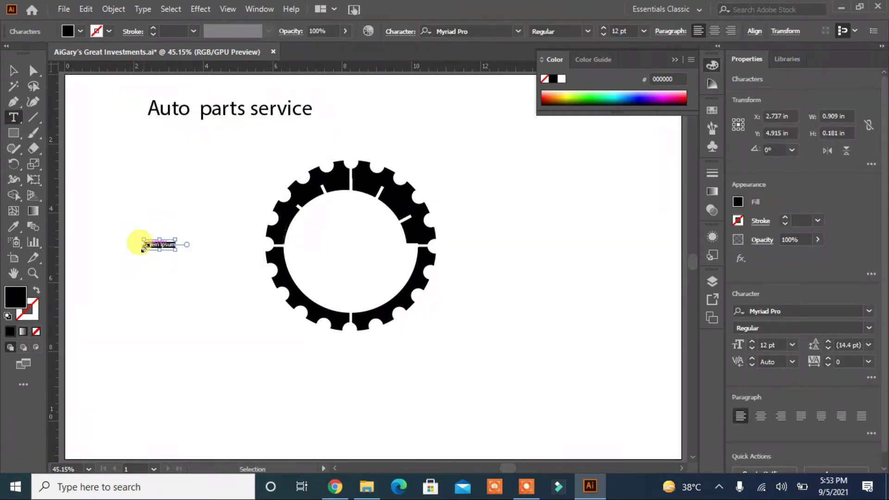
{"action": "key", "text": "ctrl+v"}
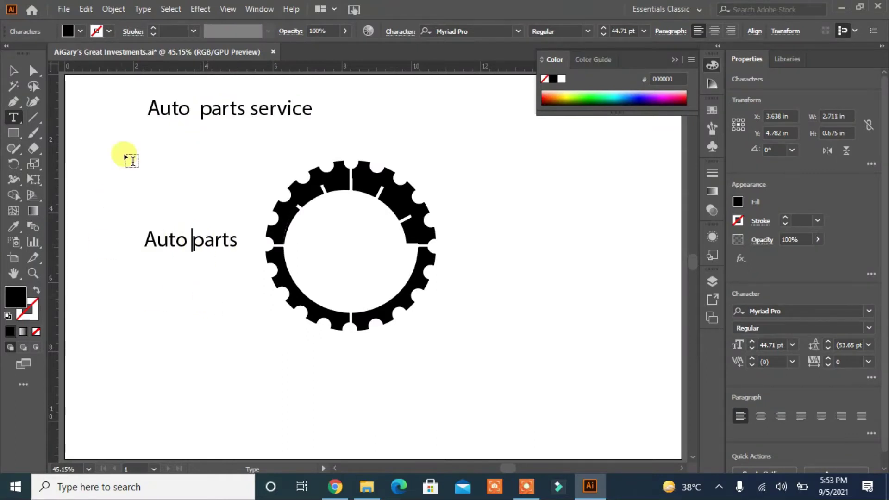
- Set the new AUTO PARTS in Ethnocentric, centre it in the gear, and enlarge it to 53 pt
{"action": "left_click", "coordinate": [13, 70]}
{"action": "left_click", "coordinate": [518, 31]}
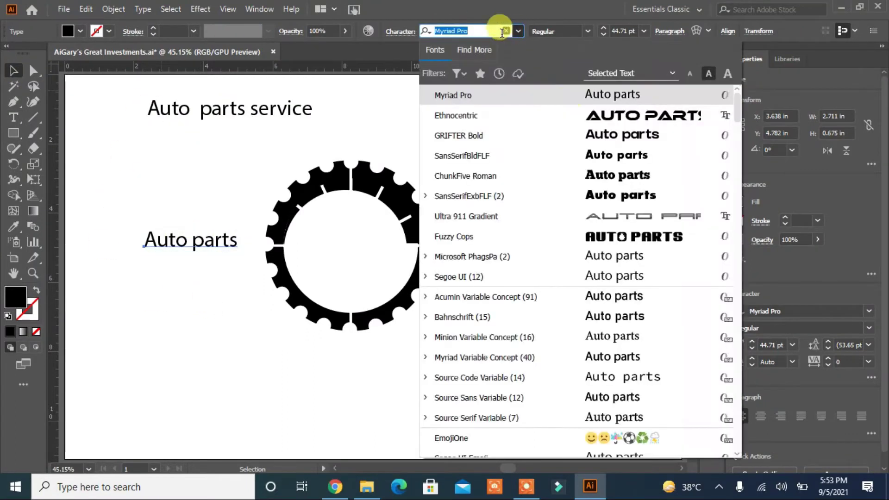
{"action": "left_click", "coordinate": [604, 121]}
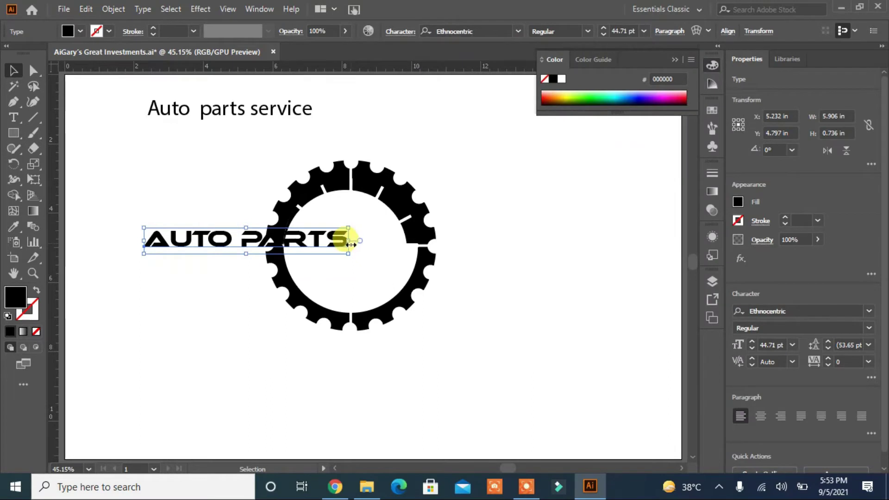
{"action": "left_click_drag", "start_coordinate": [345, 239], "coordinate": [498, 234]}
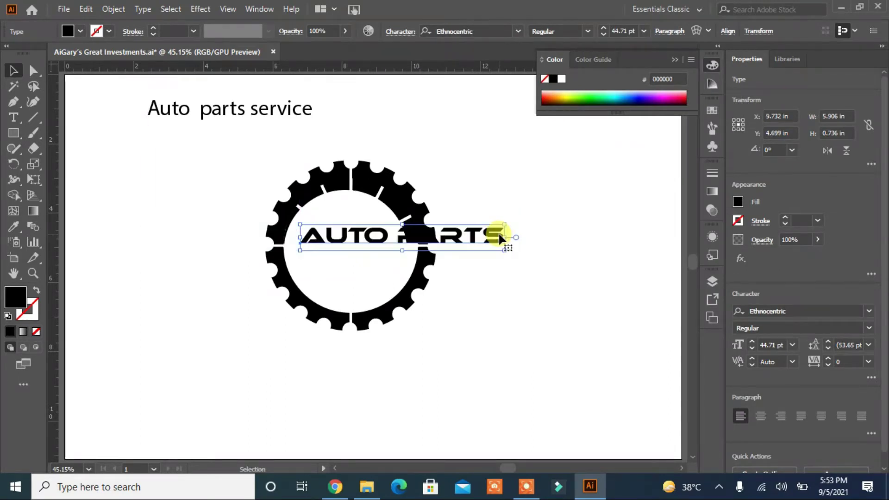
{"action": "left_click", "coordinate": [752, 342]}
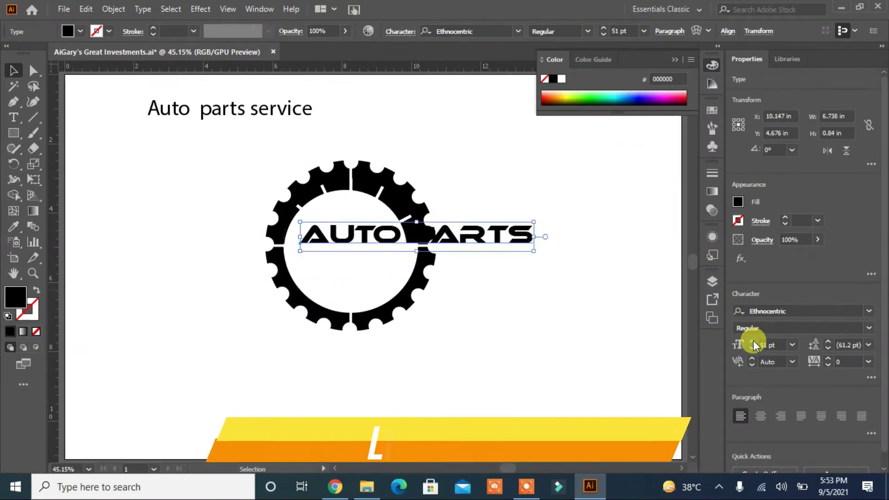
{"action": "left_click", "coordinate": [751, 342]}
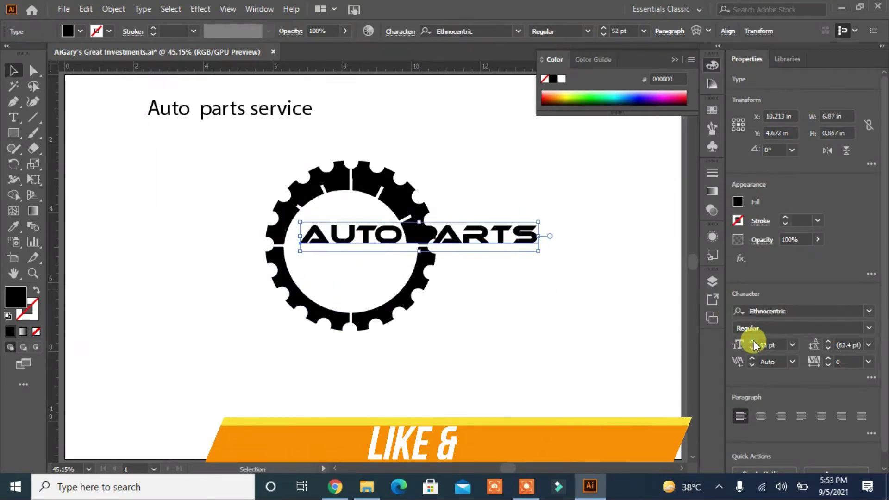
- Copy the word 'service' from the heading
{"action": "left_click", "coordinate": [13, 118]}
{"action": "left_click_drag", "start_coordinate": [249, 109], "coordinate": [313, 108]}
{"action": "key", "text": "ctrl+c"}
- Paste 'service' as new enlarged text and change it to uppercase SERVICE
{"action": "left_click", "coordinate": [142, 270]}
{"action": "key", "text": "ctrl+v"}
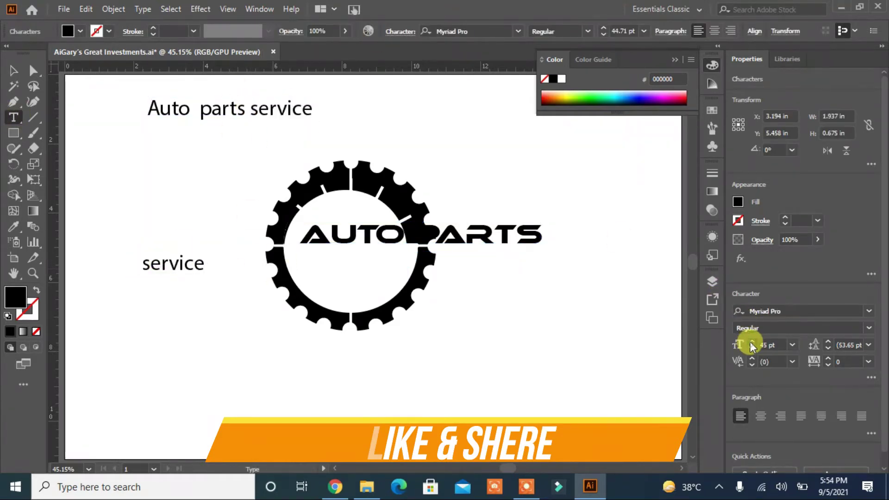
{"action": "key", "text": "Escape"}
{"action": "left_click", "coordinate": [752, 344]}
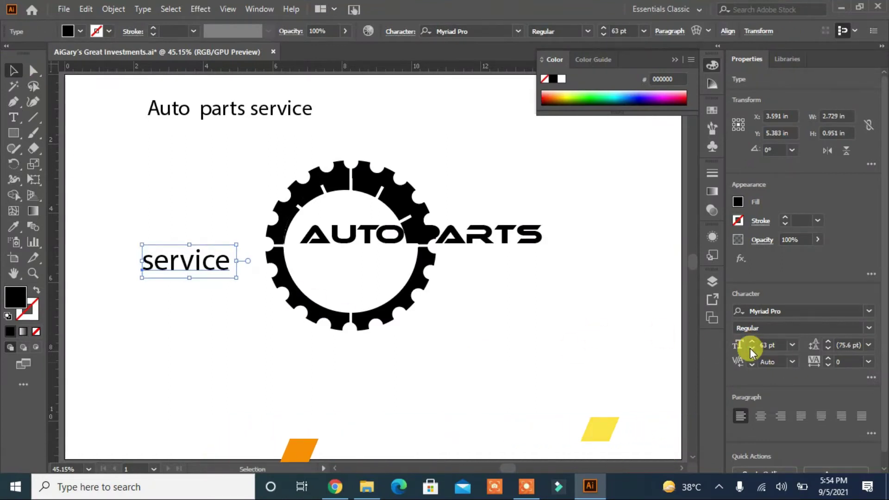
{"action": "scroll", "coordinate": [752, 352], "scroll_direction": "down", "scroll_amount": 16}
{"action": "left_click", "coordinate": [114, 9]}
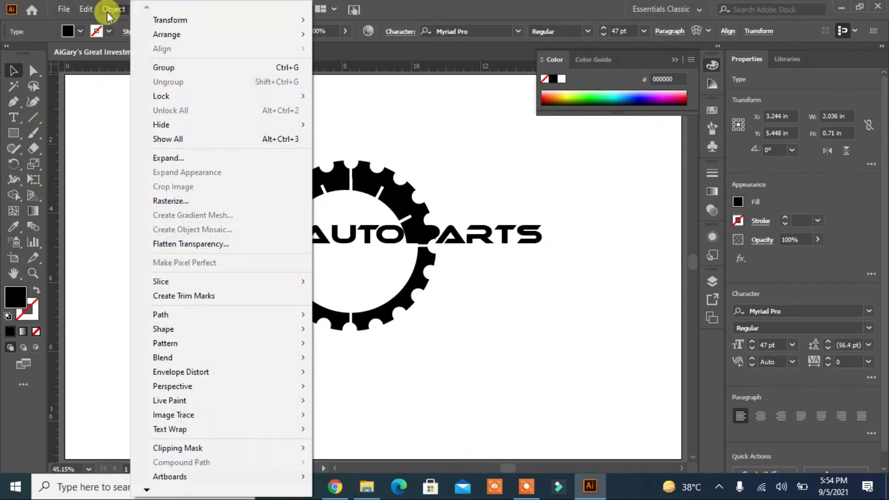
{"action": "left_click", "coordinate": [143, 10]}
{"action": "left_click", "coordinate": [370, 210]}
- Place SERVICE under AUTO PARTS in SansSerifBldFLF with tracking 200
{"action": "mouse_move", "coordinate": [185, 264]}
{"action": "left_mouse_down"}
{"action": "mouse_move", "coordinate": [364, 264]}
{"action": "mouse_move", "coordinate": [341, 258]}
{"action": "left_mouse_up"}
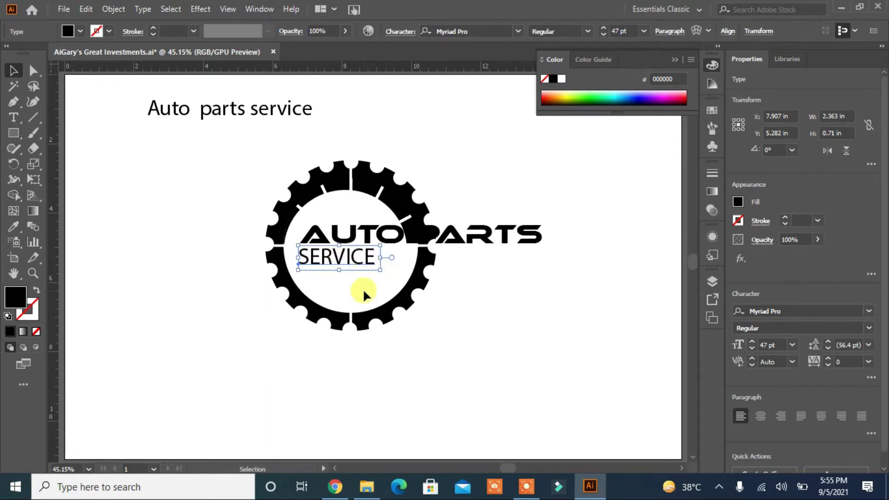
{"action": "left_click", "coordinate": [518, 31]}
{"action": "left_click", "coordinate": [597, 159]}
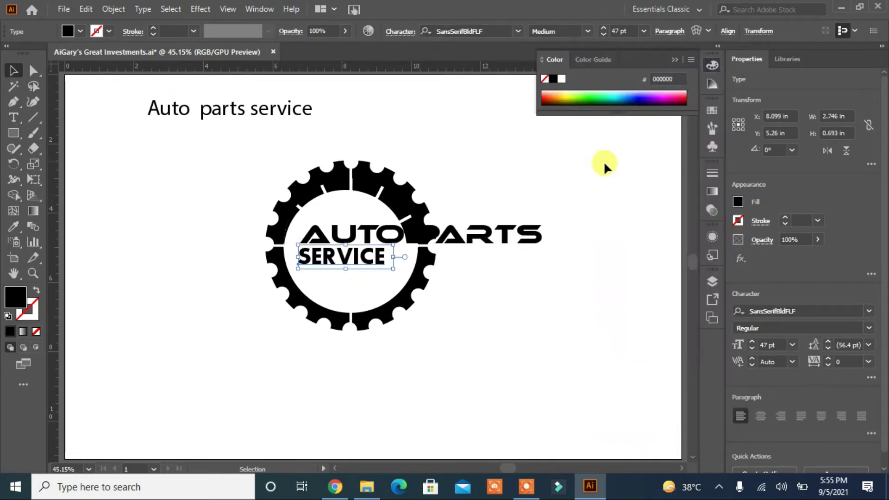
{"action": "left_click", "coordinate": [868, 363]}
{"action": "scroll", "coordinate": [751, 348], "scroll_direction": "down", "scroll_amount": 11}
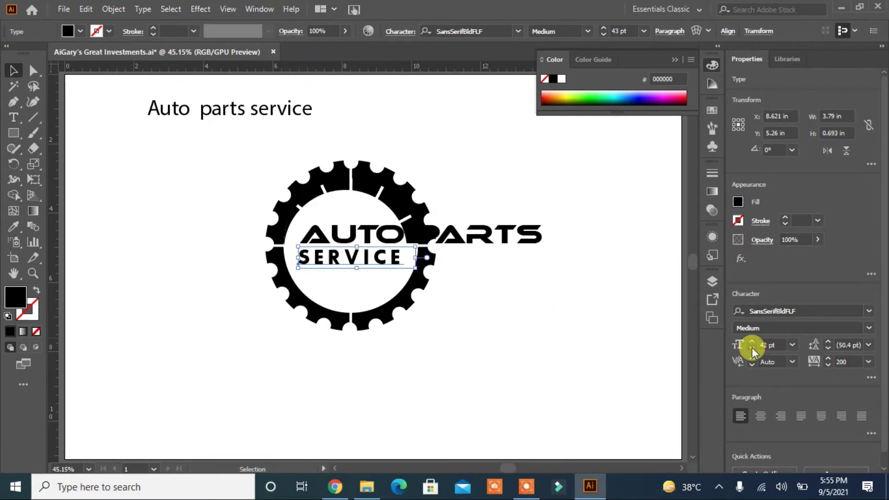
- Nudge SERVICE slightly right and widen AUTO PARTS letter spacing to tracking 30
{"action": "left_click_drag", "start_coordinate": [367, 258], "coordinate": [369, 259]}
{"action": "left_click", "coordinate": [487, 243]}
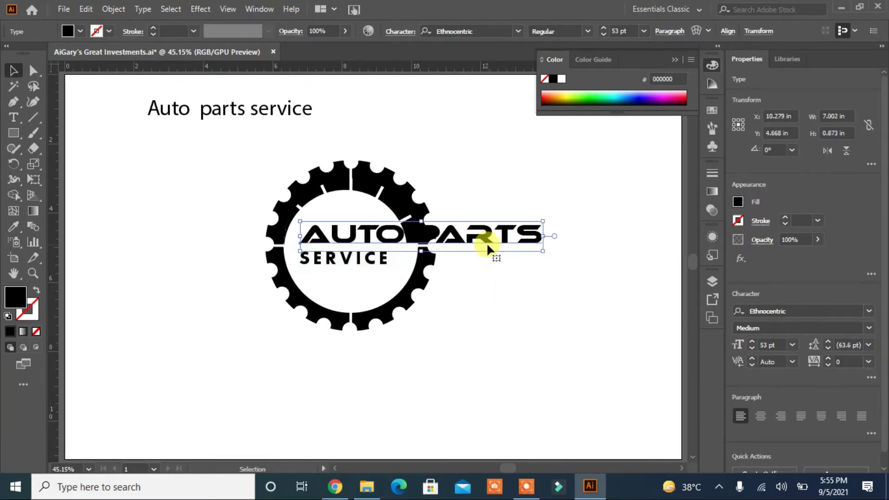
{"action": "left_click", "coordinate": [828, 359]}
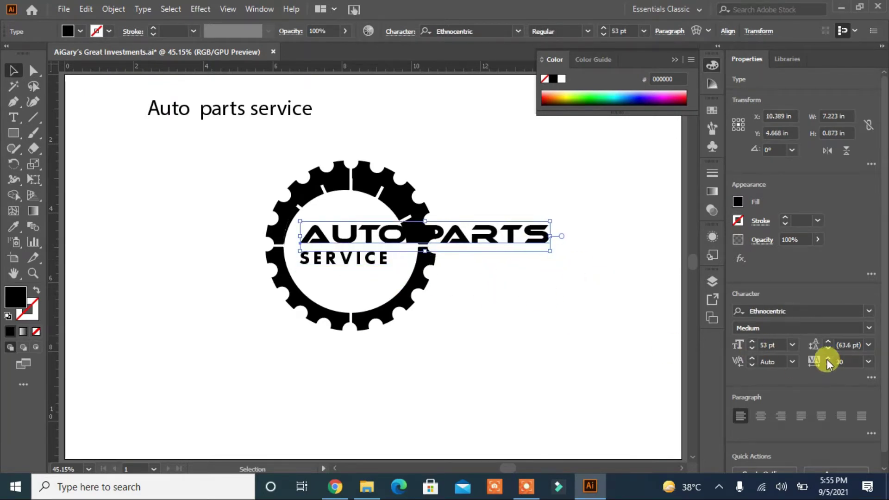
{"action": "left_click", "coordinate": [348, 262]}
{"action": "left_click", "coordinate": [477, 256]}
{"action": "left_click", "coordinate": [479, 241]}
- Restyle AUTO PARTS as uppercase Poppins ExtraBold Italic at 63 pt
{"action": "left_click", "coordinate": [518, 31]}
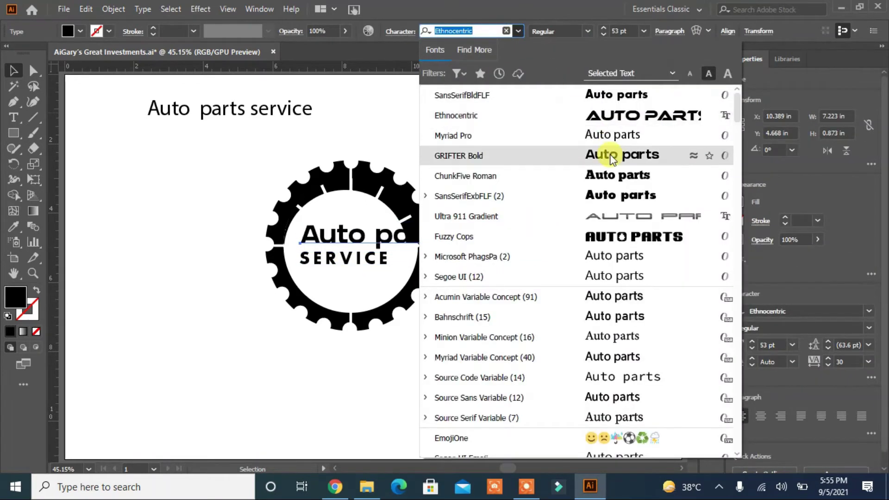
{"action": "scroll", "coordinate": [623, 157], "scroll_direction": "down", "scroll_amount": 2}
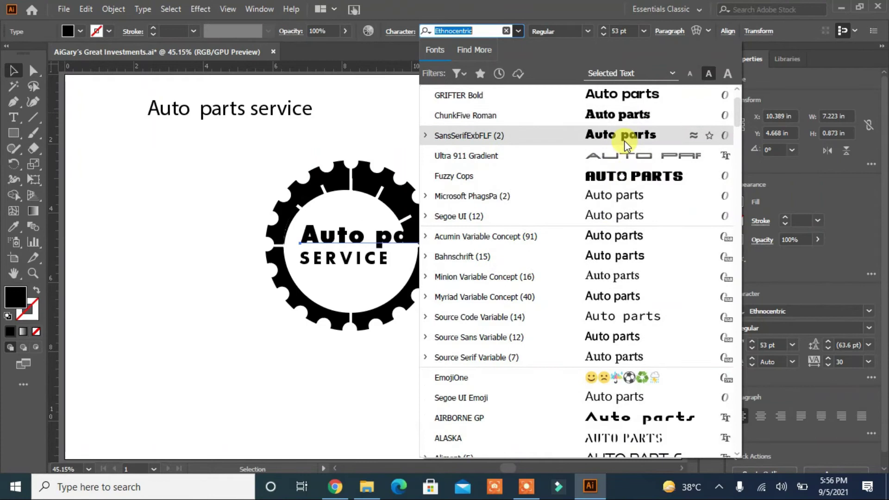
{"action": "left_click", "coordinate": [693, 139]}
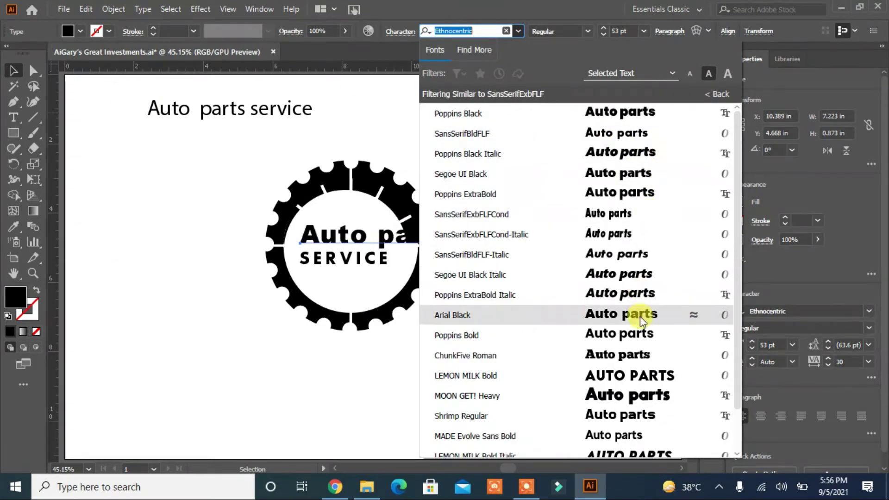
{"action": "left_click", "coordinate": [637, 298]}
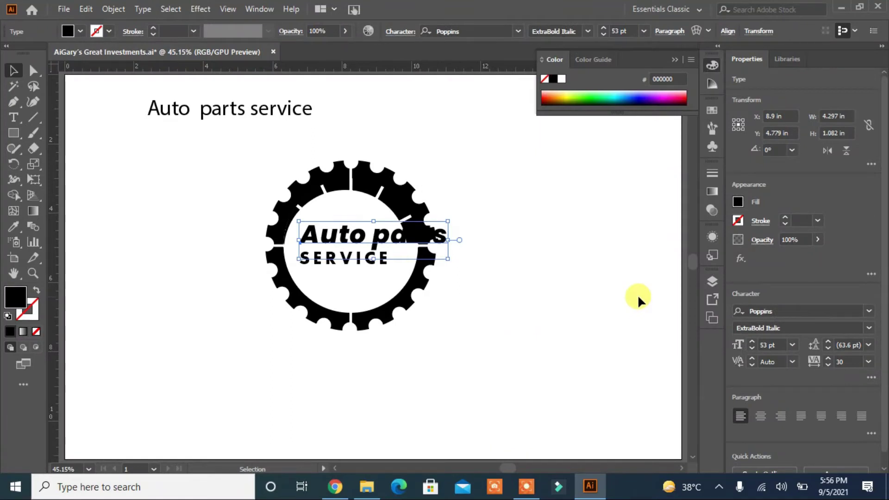
{"action": "left_click", "coordinate": [142, 9]}
{"action": "left_click", "coordinate": [369, 206]}
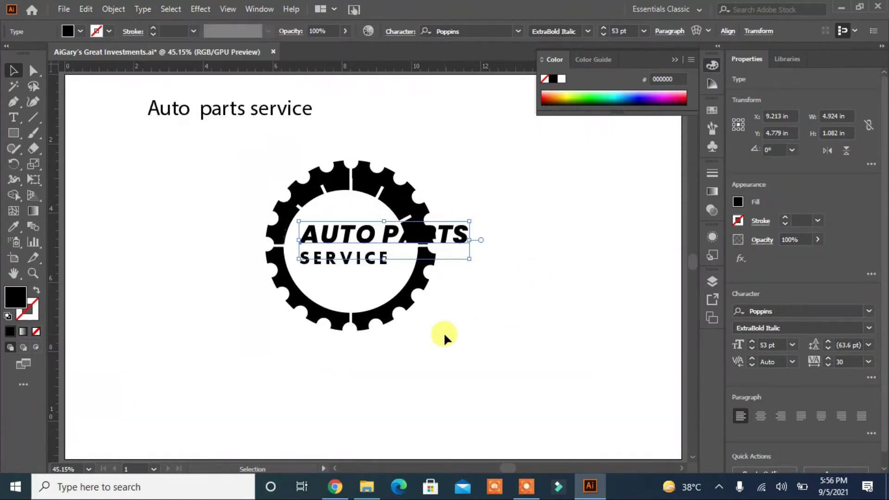
{"action": "left_click", "coordinate": [751, 342]}
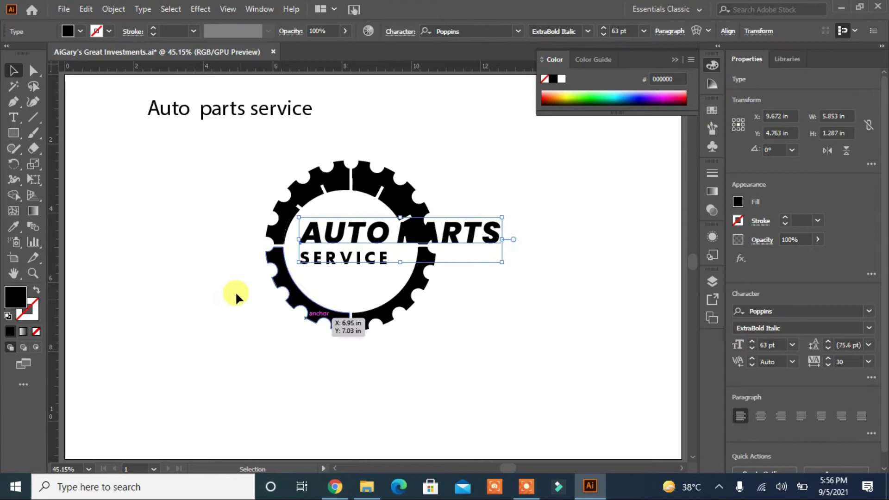
- Begin drawing a rectangle over the gear's lettering
{"action": "left_click", "coordinate": [14, 134]}
{"action": "left_click_drag", "start_coordinate": [17, 139], "coordinate": [78, 133]}
{"action": "left_click_drag", "start_coordinate": [304, 217], "coordinate": [486, 272]}
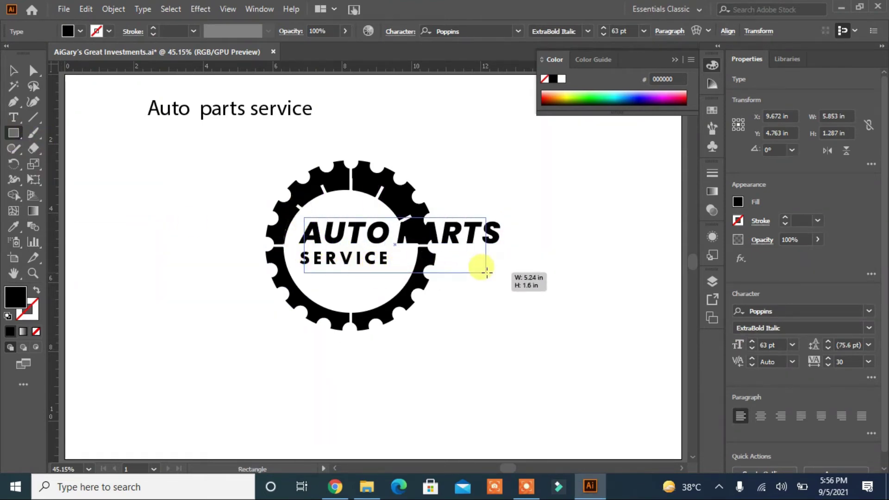
- Finish the rectangle over the lettering as an outline and nudge it up
{"action": "left_click_drag", "start_coordinate": [486, 272], "coordinate": [521, 279]}
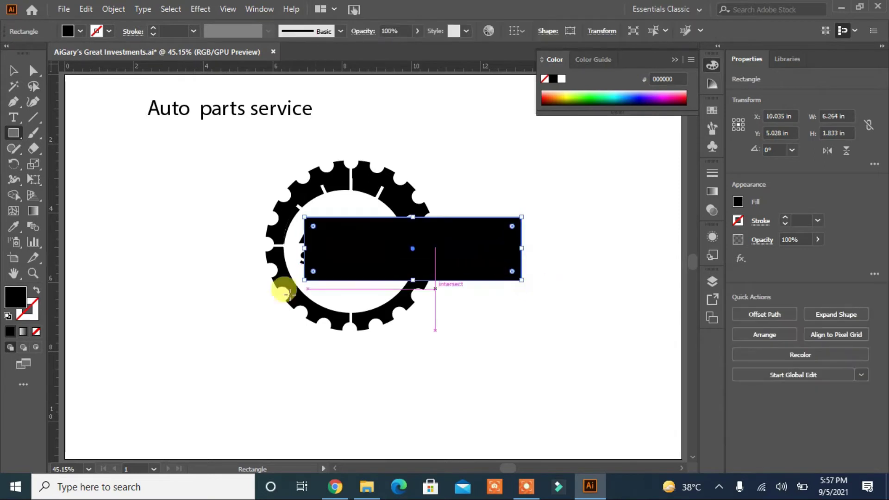
{"action": "left_click", "coordinate": [36, 290]}
{"action": "key", "text": "Up"}
{"action": "key", "text": "Up"}
{"action": "key", "text": "Up"}
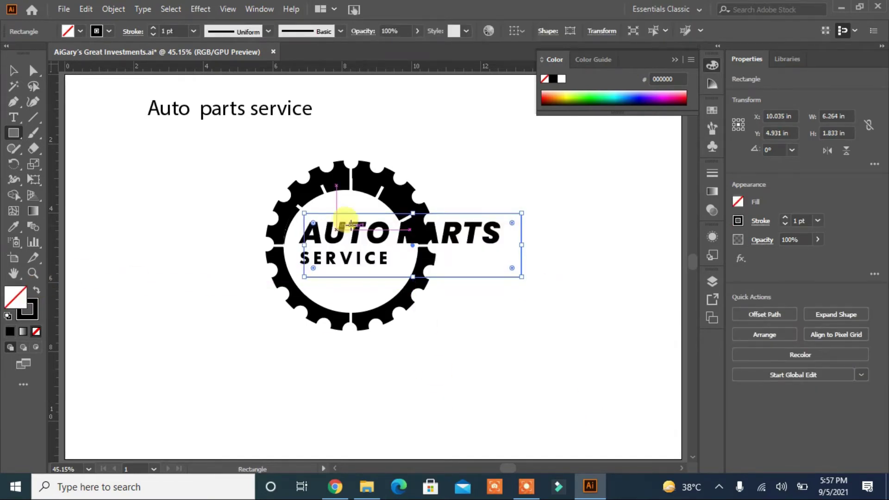
- Use Shape Builder to cut the gear ring away under the rectangle, then delete the rectangle
{"action": "left_click", "coordinate": [13, 70]}
{"action": "left_click_drag", "start_coordinate": [412, 156], "coordinate": [106, 350]}
{"action": "key", "text": "shift+m"}
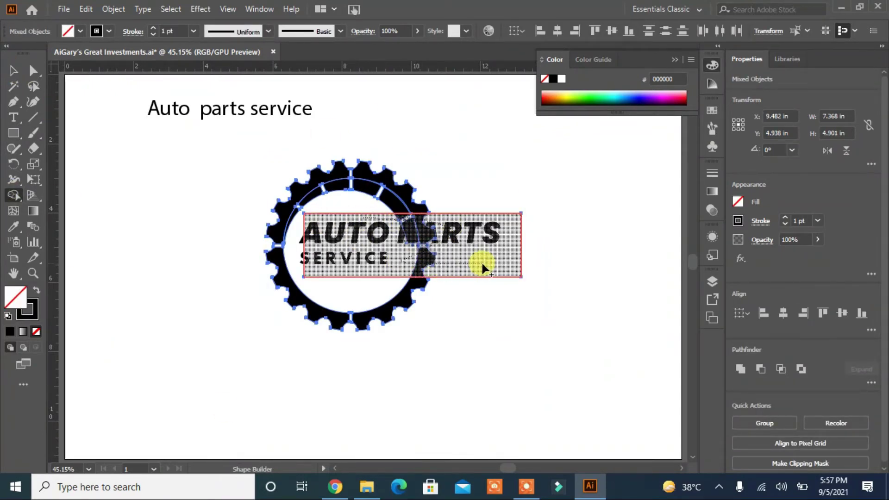
{"action": "left_click_drag", "start_coordinate": [481, 264], "coordinate": [407, 250]}
{"action": "key", "text": "v"}
{"action": "left_click", "coordinate": [149, 257]}
{"action": "left_click", "coordinate": [522, 258]}
{"action": "key", "text": "Delete"}
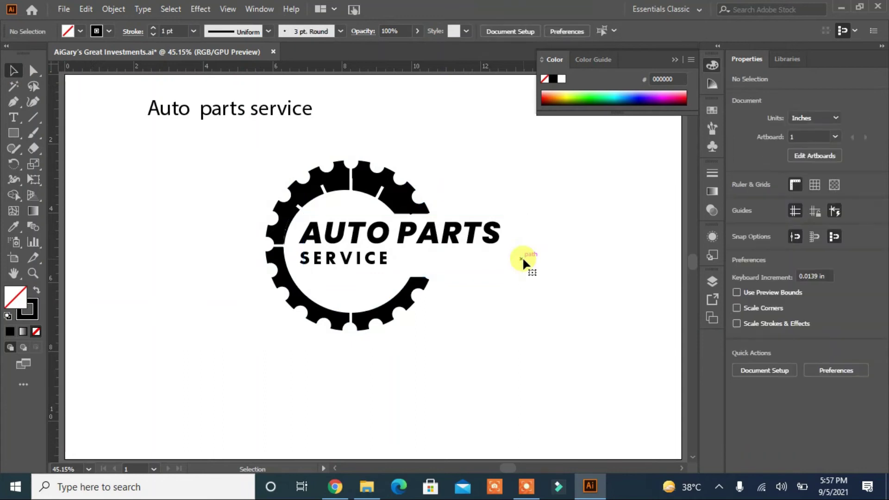
- Draw a 0.208 in square left of the gear with black fill and no stroke
{"action": "key", "text": "m"}
{"action": "left_click_drag", "start_coordinate": [120, 228], "coordinate": [125, 233]}
{"action": "key", "text": "shift+x"}
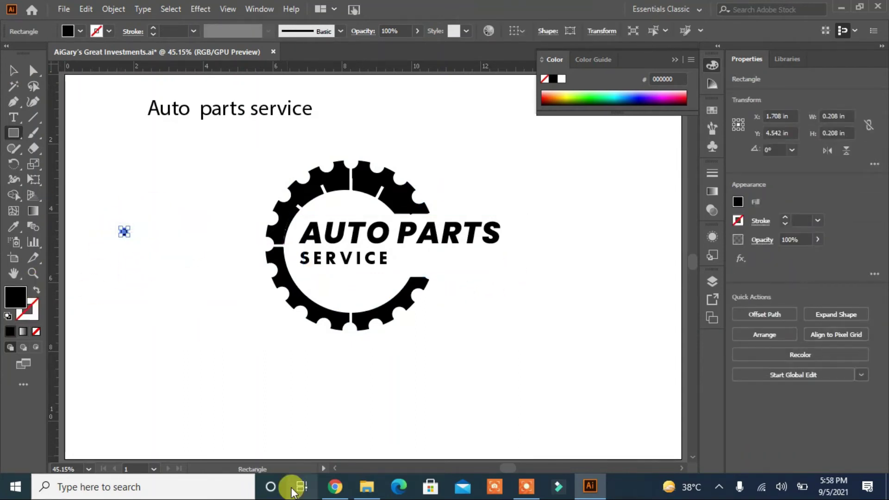
- Duplicate the small square into a four-square plus-shaped cross
{"action": "key", "text": "ctrl+minus"}
{"action": "key", "text": "ctrl+plus"}
{"action": "key", "text": "ctrl+plus"}
{"action": "key", "text": "ctrl+plus"}
{"action": "mouse_move", "coordinate": [367, 268]}
{"action": "left_mouse_down", "text": "alt"}
{"action": "mouse_move", "coordinate": [400, 234]}
{"action": "mouse_move", "coordinate": [397, 298]}
{"action": "left_mouse_up", "text": "alt"}
{"action": "left_click_drag", "start_coordinate": [403, 228], "coordinate": [432, 261], "text": "alt"}
{"action": "key", "text": "v"}
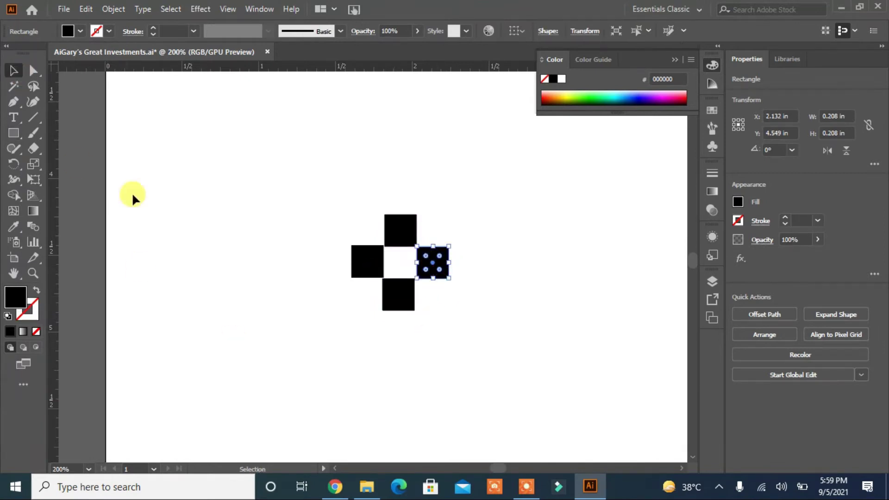
{"action": "mouse_move", "coordinate": [488, 206]}
{"action": "left_mouse_down"}
{"action": "mouse_move", "coordinate": [377, 258]}
{"action": "mouse_move", "coordinate": [491, 265]}
{"action": "mouse_move", "coordinate": [269, 262]}
{"action": "left_mouse_up"}
- Drag the left and bottom squares into line with the rest of the cross
{"action": "left_click", "coordinate": [329, 317]}
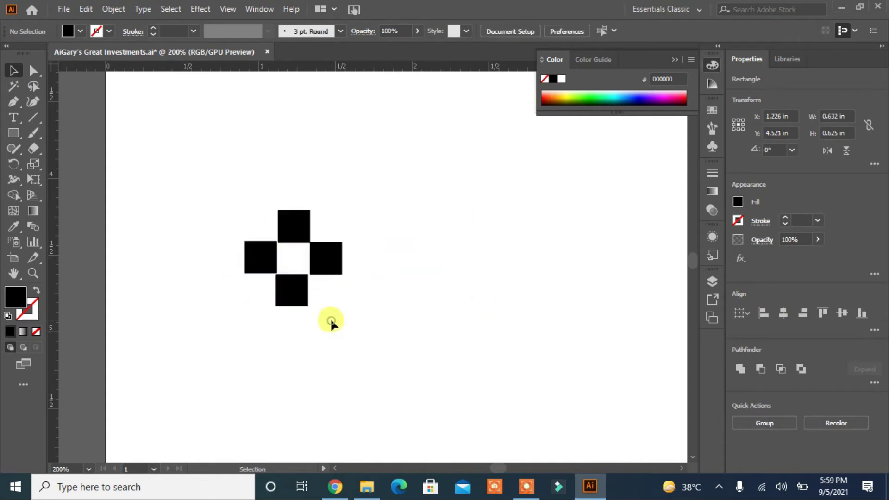
{"action": "left_click", "coordinate": [271, 266]}
{"action": "left_click", "coordinate": [301, 232]}
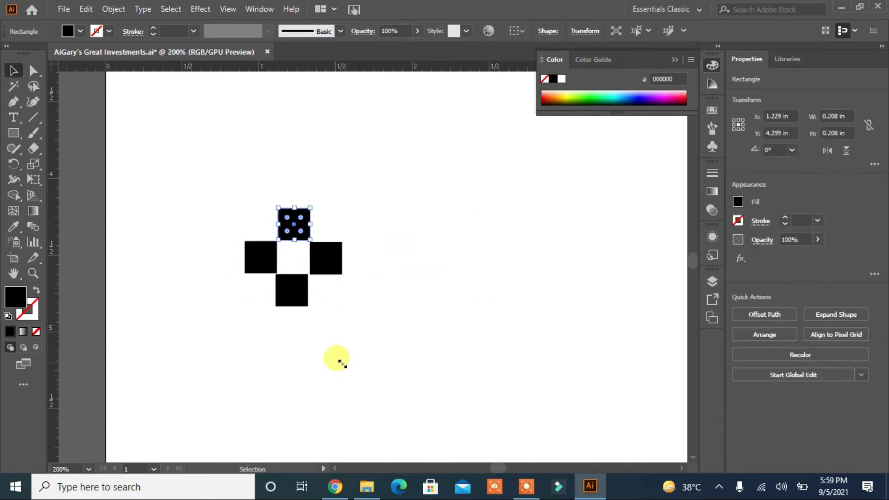
{"action": "left_click", "coordinate": [306, 354]}
{"action": "left_click", "coordinate": [325, 266]}
{"action": "left_click", "coordinate": [355, 330]}
{"action": "left_click", "coordinate": [304, 296]}
{"action": "left_click", "coordinate": [353, 311]}
{"action": "left_click", "coordinate": [257, 268]}
{"action": "left_click", "coordinate": [350, 356]}
{"action": "left_click_drag", "start_coordinate": [272, 253], "coordinate": [289, 232]}
{"action": "left_click", "coordinate": [294, 259]}
{"action": "left_click", "coordinate": [347, 322]}
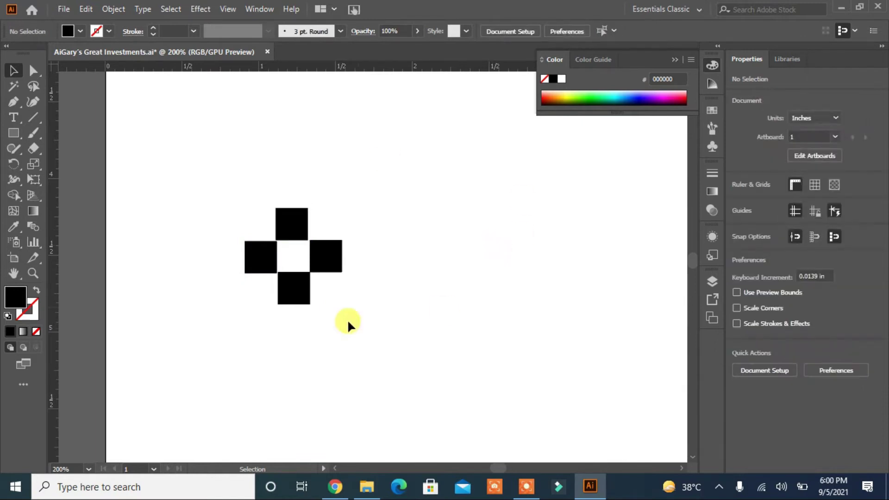
{"action": "left_click_drag", "start_coordinate": [296, 283], "coordinate": [293, 284]}
{"action": "left_click", "coordinate": [318, 307]}
{"action": "left_click", "coordinate": [265, 263]}
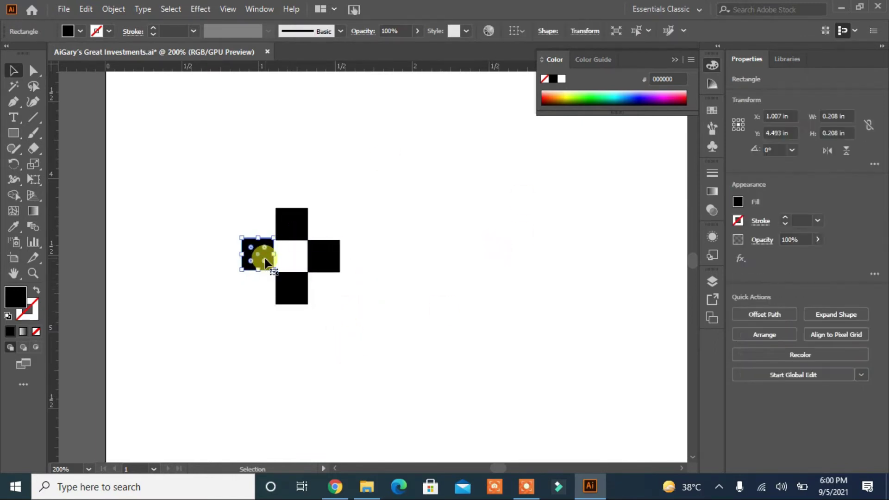
{"action": "left_click", "coordinate": [336, 323]}
{"action": "left_click_drag", "start_coordinate": [254, 253], "coordinate": [263, 259]}
- Nudge the top, bottom and right squares upward to even out the 0.625 in cross
{"action": "left_click", "coordinate": [26, 73]}
{"action": "left_click_drag", "start_coordinate": [393, 260], "coordinate": [220, 265]}
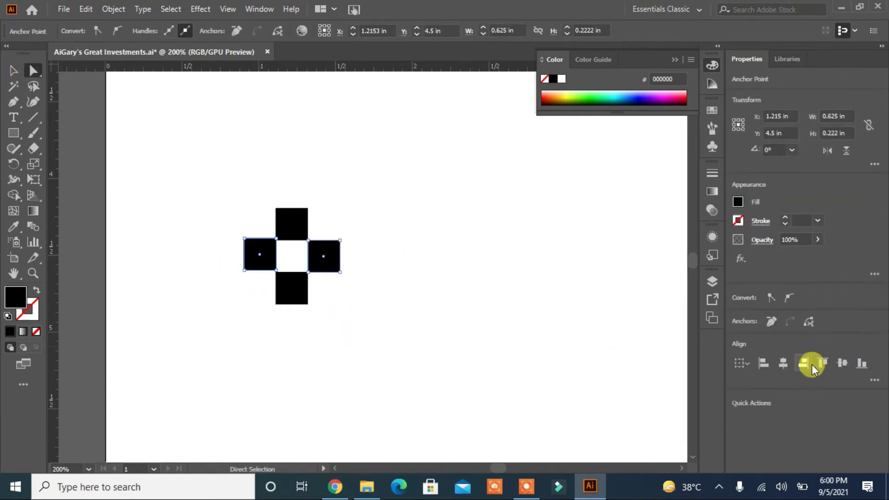
{"action": "left_click", "coordinate": [462, 312]}
{"action": "left_click", "coordinate": [289, 222]}
{"action": "key", "text": "Up"}
{"action": "left_click", "coordinate": [333, 354]}
{"action": "left_click", "coordinate": [292, 290]}
{"action": "key", "text": "Up"}
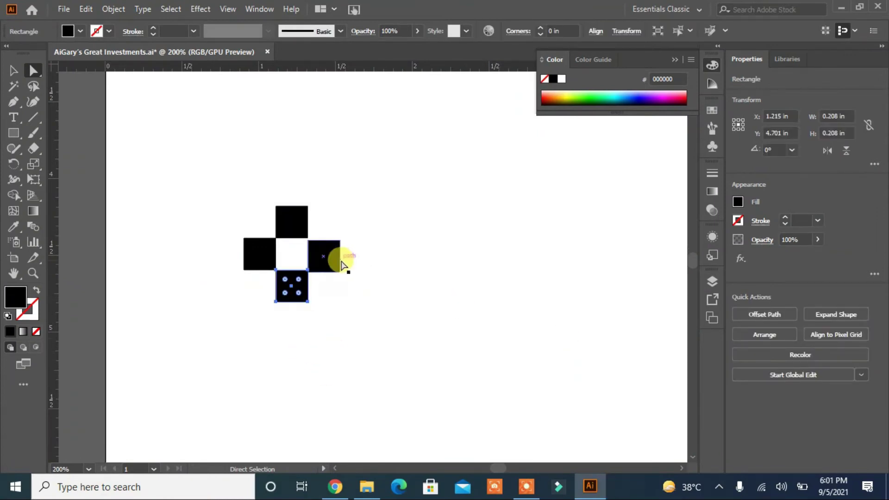
{"action": "left_click", "coordinate": [337, 255]}
{"action": "key", "text": "Up"}
{"action": "left_click", "coordinate": [328, 327]}
{"action": "left_click", "coordinate": [324, 255]}
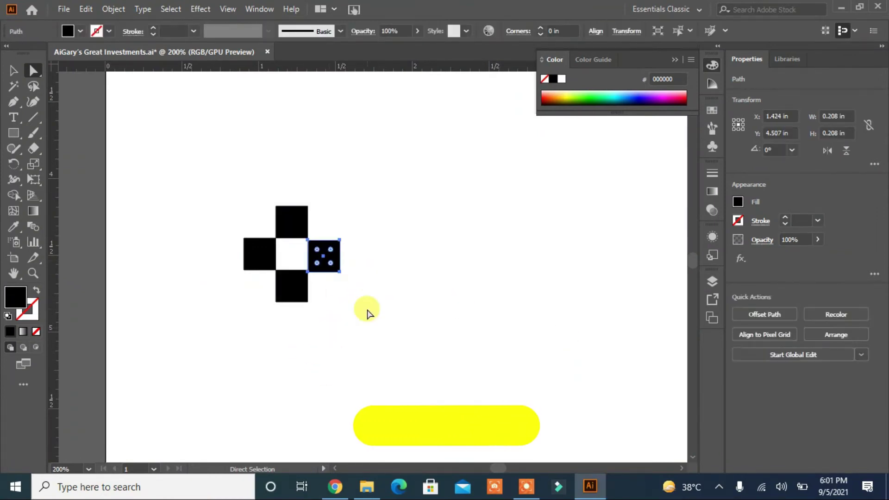
{"action": "left_click", "coordinate": [406, 354]}
{"action": "left_click_drag", "start_coordinate": [361, 202], "coordinate": [228, 323]}
- Select the whole cross and drag a duplicate to the right
{"action": "left_click", "coordinate": [14, 71]}
{"action": "left_click", "coordinate": [273, 256]}
{"action": "key", "text": "ctrl+a"}
{"action": "left_click_drag", "start_coordinate": [264, 254], "coordinate": [398, 261]}
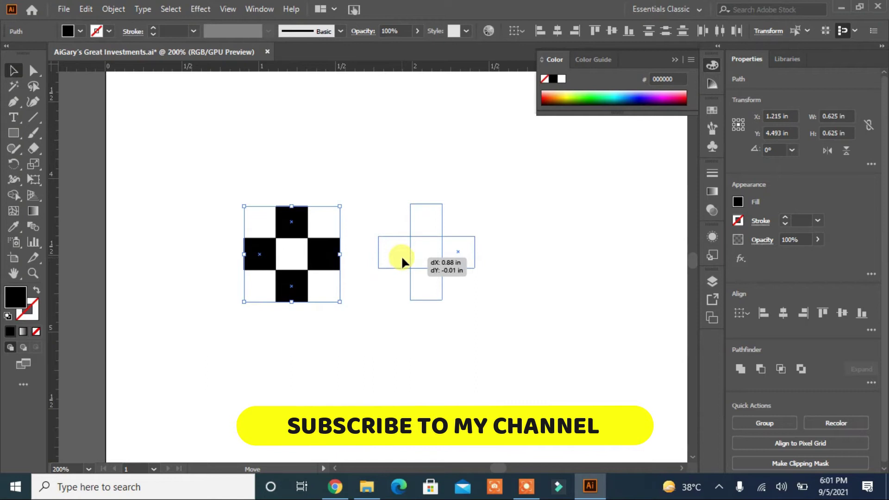
- Fill the gaps between the two crosses with squares and nudge everything into a checker line
{"action": "left_click_drag", "start_coordinate": [399, 259], "coordinate": [401, 255]}
{"action": "mouse_move", "coordinate": [418, 222]}
{"action": "left_mouse_down"}
{"action": "mouse_move", "coordinate": [359, 227]}
{"action": "mouse_move", "coordinate": [356, 220]}
{"action": "left_mouse_up"}
{"action": "left_click_drag", "start_coordinate": [431, 284], "coordinate": [360, 286]}
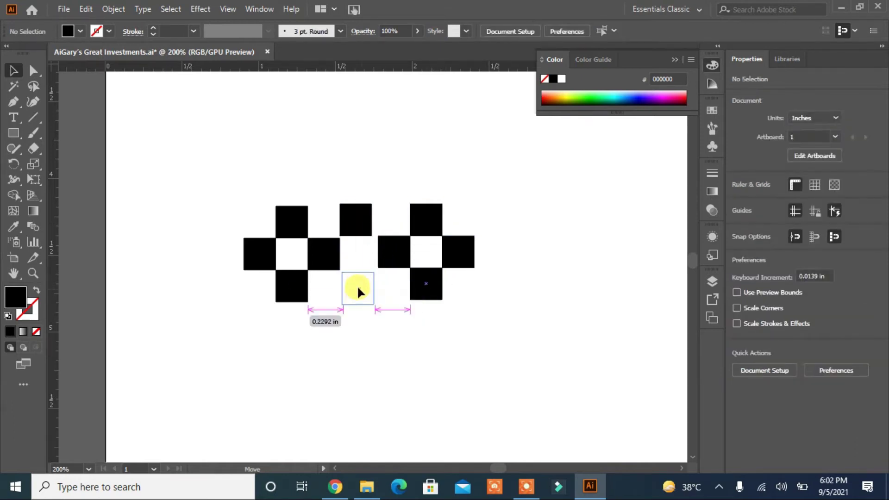
{"action": "left_click", "coordinate": [357, 222]}
{"action": "key", "text": "Down"}
{"action": "left_click_drag", "start_coordinate": [399, 290], "coordinate": [481, 199]}
{"action": "key", "text": "Left"}
{"action": "key", "text": "Left"}
{"action": "key", "text": "Left"}
{"action": "key", "text": "Down"}
{"action": "left_click", "coordinate": [467, 378]}
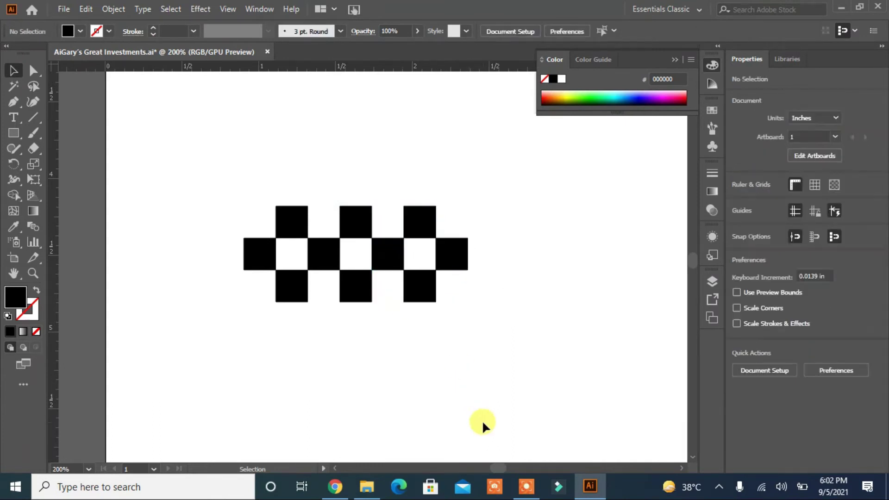
- Lengthen the checkered strip by copying the last column rightward twice, then fit the artboard in view
{"action": "left_click_drag", "start_coordinate": [482, 191], "coordinate": [418, 343]}
{"action": "left_click_drag", "start_coordinate": [423, 232], "coordinate": [488, 232]}
{"action": "left_click_drag", "start_coordinate": [585, 272], "coordinate": [487, 320]}
{"action": "mouse_move", "coordinate": [525, 299]}
{"action": "left_mouse_down"}
{"action": "mouse_move", "coordinate": [557, 299]}
{"action": "mouse_move", "coordinate": [569, 286]}
{"action": "left_mouse_up"}
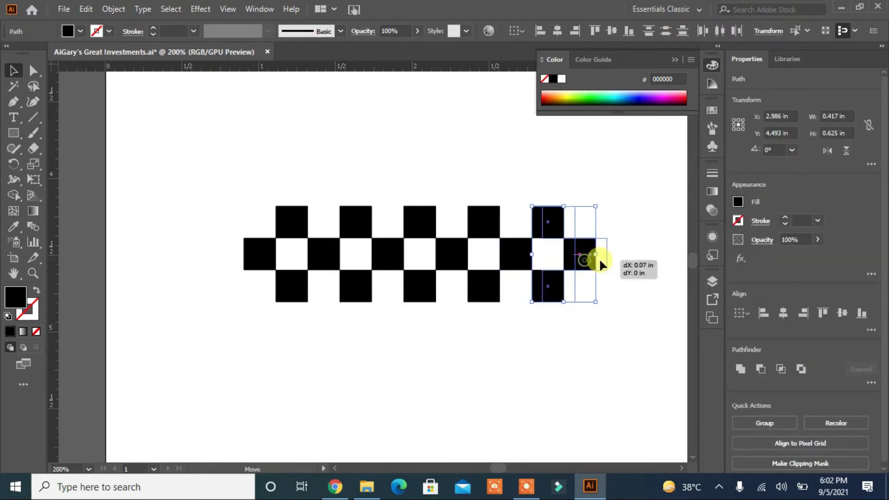
{"action": "left_click_drag", "start_coordinate": [599, 257], "coordinate": [646, 257]}
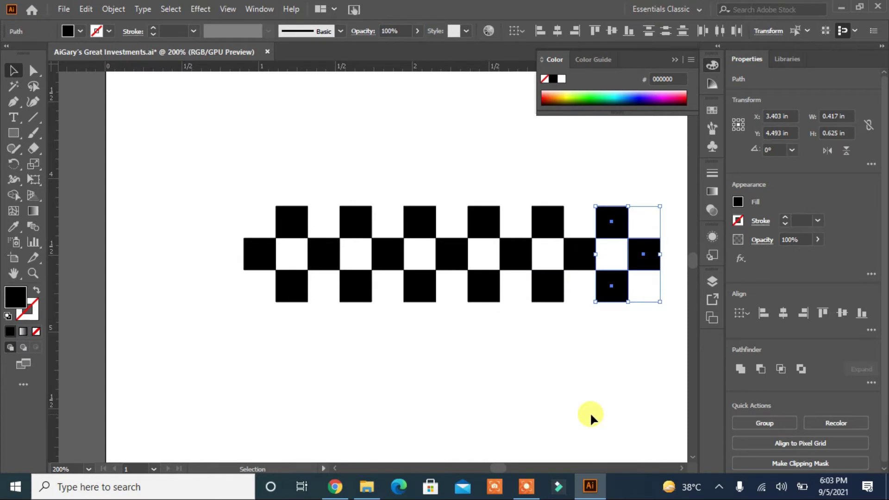
{"action": "key", "text": "ctrl+0"}
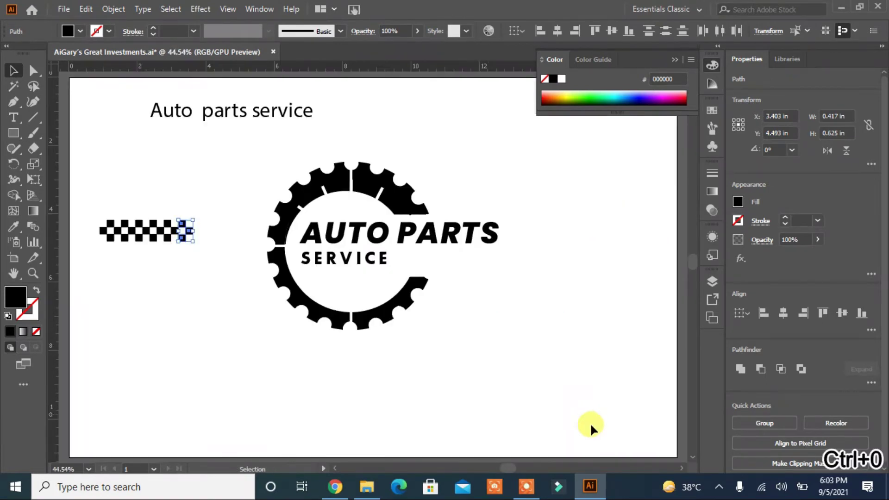
- Group the checkered strip and shrink it to 2.181 in wide beside SERVICE
{"action": "left_click", "coordinate": [240, 330]}
{"action": "left_click", "coordinate": [192, 233]}
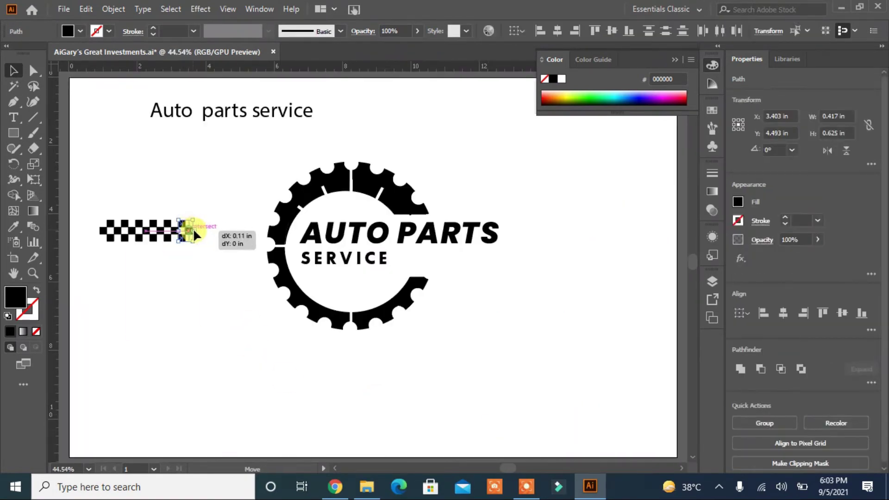
{"action": "mouse_move", "coordinate": [193, 227]}
{"action": "left_mouse_down"}
{"action": "mouse_move", "coordinate": [201, 228]}
{"action": "mouse_move", "coordinate": [137, 261]}
{"action": "left_mouse_up"}
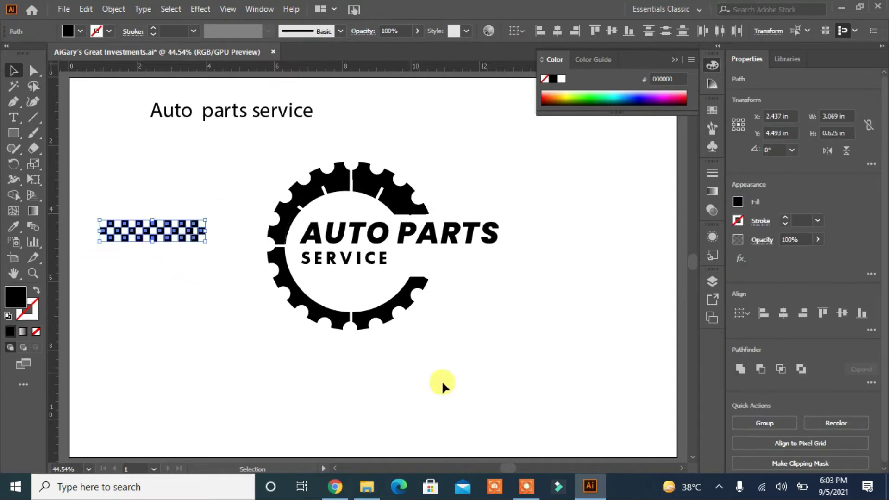
{"action": "key", "text": "ctrl+g"}
{"action": "mouse_move", "coordinate": [207, 244]}
{"action": "left_mouse_down"}
{"action": "mouse_move", "coordinate": [186, 238]}
{"action": "mouse_move", "coordinate": [485, 265]}
{"action": "left_mouse_up"}
- Slant SERVICE rightward with Free Transform and adjust its letter spacing
{"action": "left_click", "coordinate": [360, 259]}
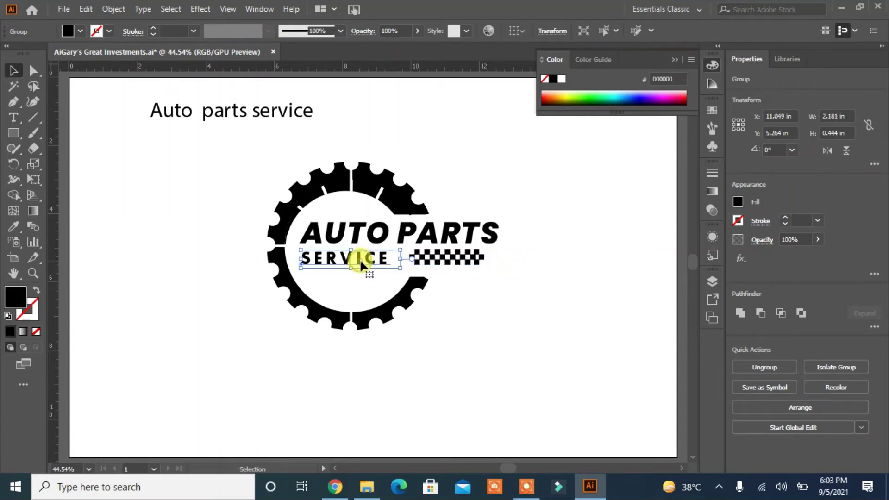
{"action": "key", "text": "ctrl+shift+g"}
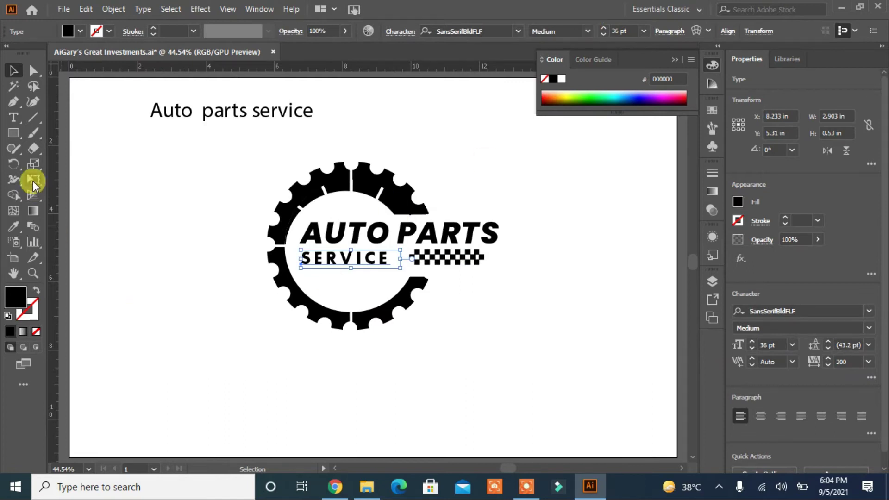
{"action": "left_click", "coordinate": [33, 180]}
{"action": "left_click_drag", "start_coordinate": [347, 206], "coordinate": [363, 222]}
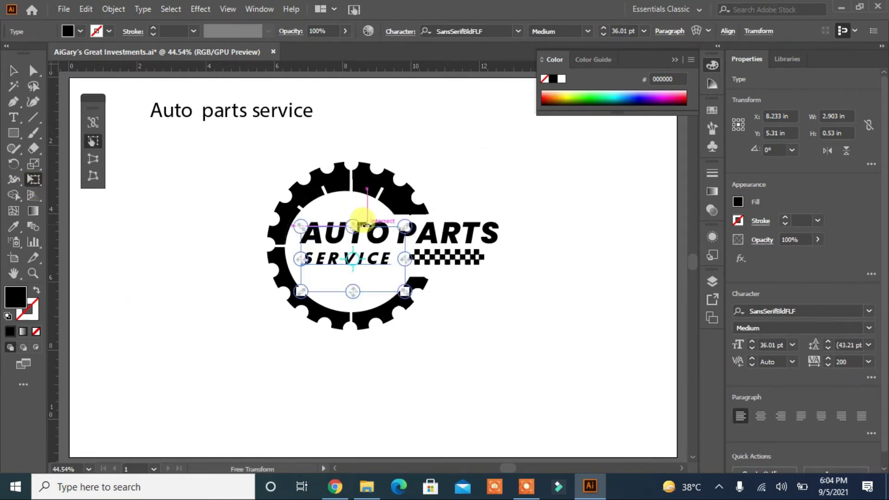
{"action": "key", "text": "v"}
{"action": "left_click", "coordinate": [85, 184]}
{"action": "left_click", "coordinate": [324, 258]}
{"action": "left_click", "coordinate": [838, 361]}
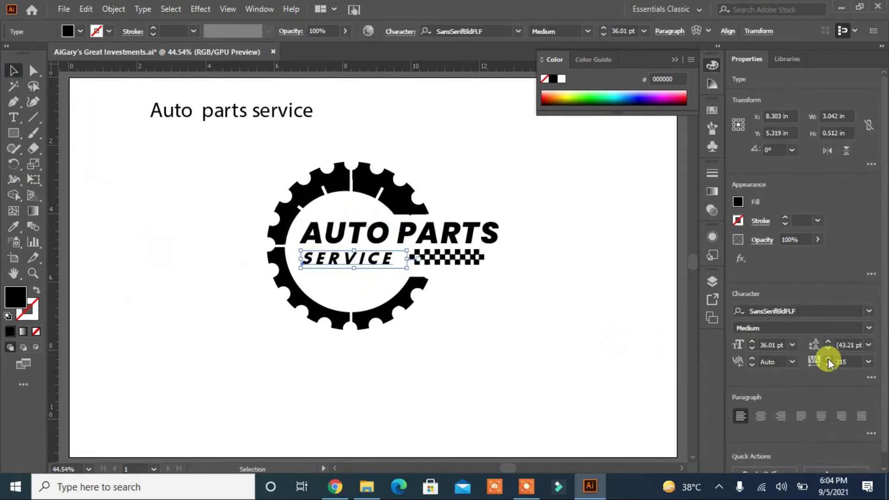
{"action": "left_click", "coordinate": [496, 318]}
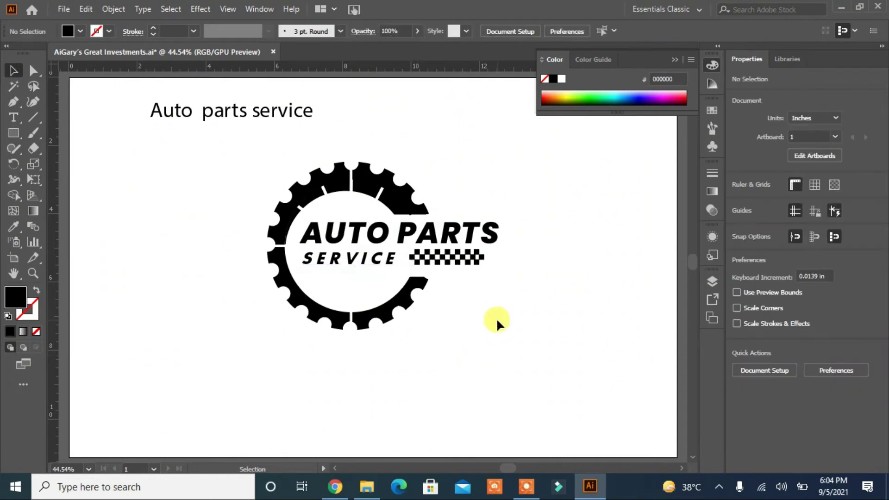
{"action": "left_click", "coordinate": [472, 264]}
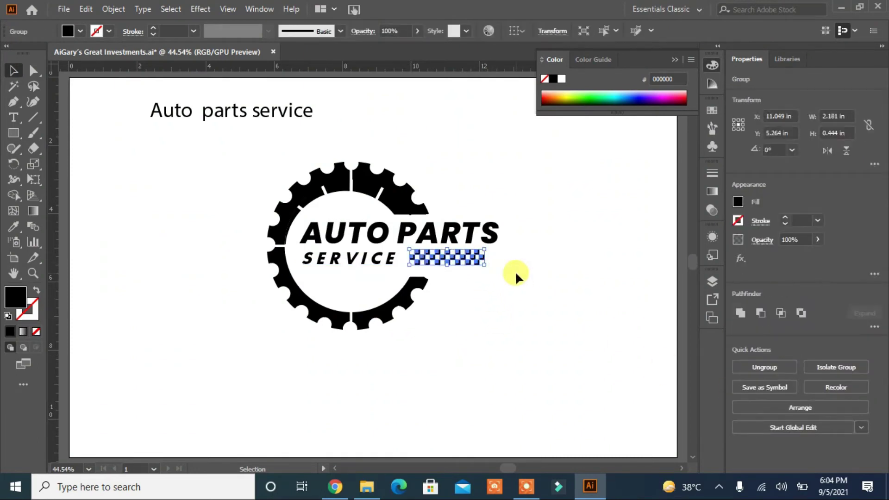
- Nudge AUTO PARTS right so its end lines up with the checkered strip
{"action": "left_click", "coordinate": [516, 278]}
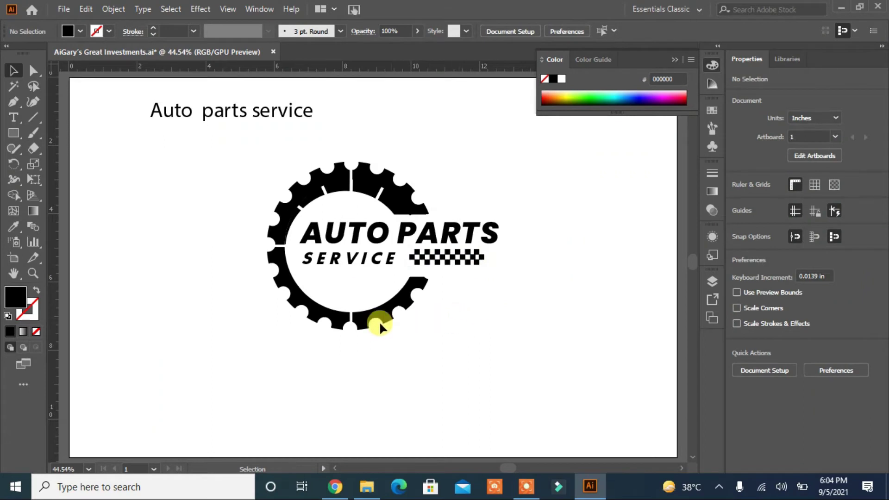
{"action": "left_click", "coordinate": [33, 70]}
{"action": "left_click_drag", "start_coordinate": [496, 260], "coordinate": [480, 255]}
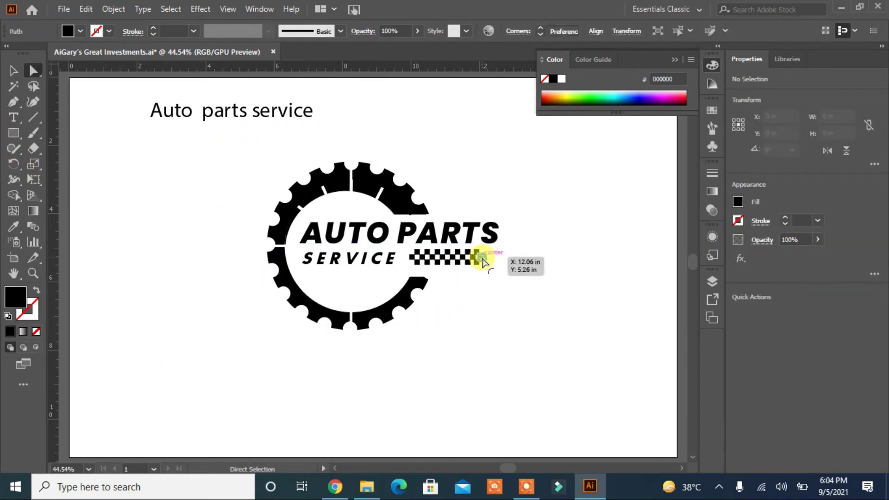
{"action": "left_click", "coordinate": [481, 291]}
{"action": "mouse_move", "coordinate": [490, 249]}
{"action": "left_mouse_down"}
{"action": "mouse_move", "coordinate": [487, 258]}
{"action": "mouse_move", "coordinate": [492, 250]}
{"action": "left_mouse_up"}
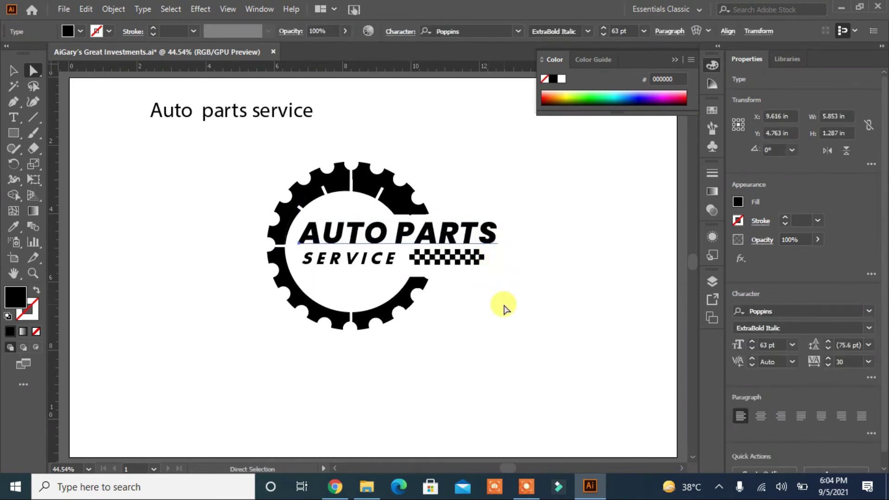
{"action": "key", "text": "Right"}
{"action": "key", "text": "Right"}
{"action": "key", "text": "Right"}
{"action": "key", "text": "Right"}
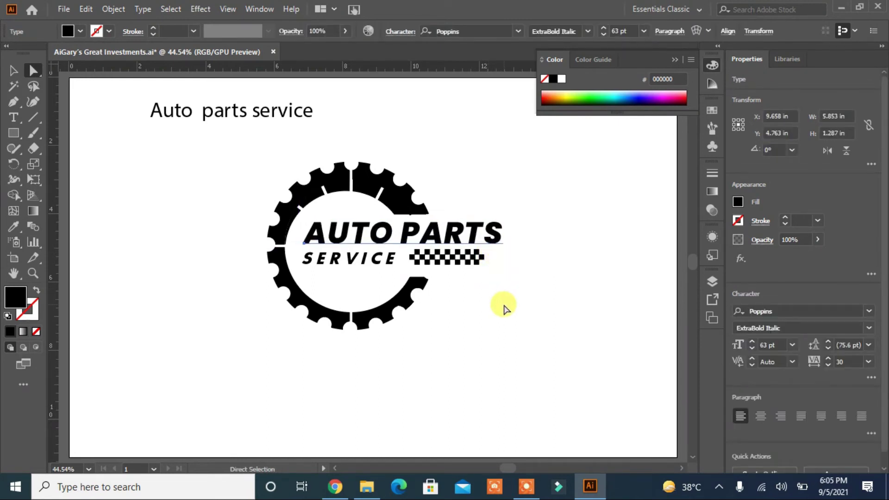
{"action": "key", "text": "Right"}
{"action": "key", "text": "Right"}
{"action": "key", "text": "Right"}
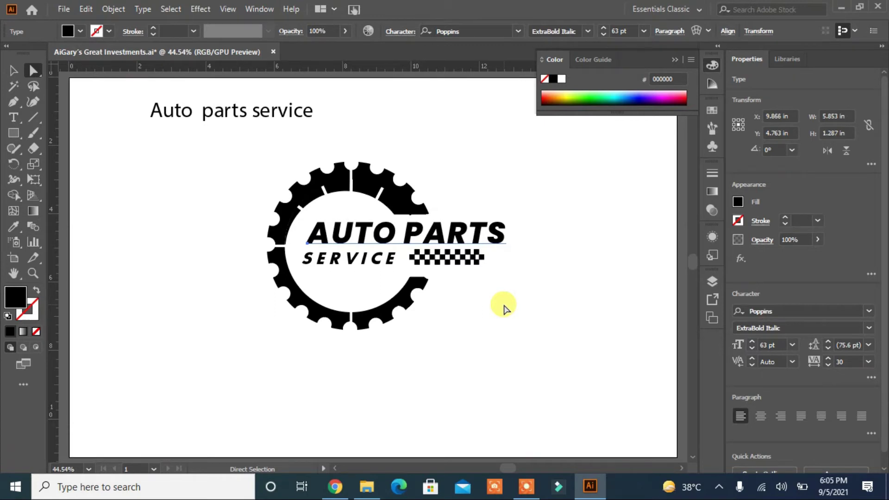
{"action": "left_click", "coordinate": [504, 308]}
- Draw a black hexagon and a black circle, placing the circle below the logo
{"action": "left_click", "coordinate": [14, 133]}
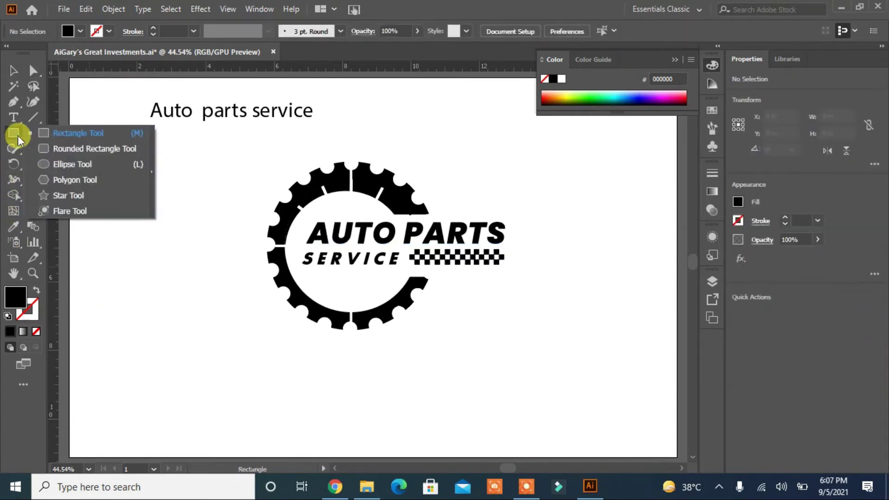
{"action": "left_click", "coordinate": [49, 180]}
{"action": "left_click_drag", "start_coordinate": [106, 309], "coordinate": [130, 323]}
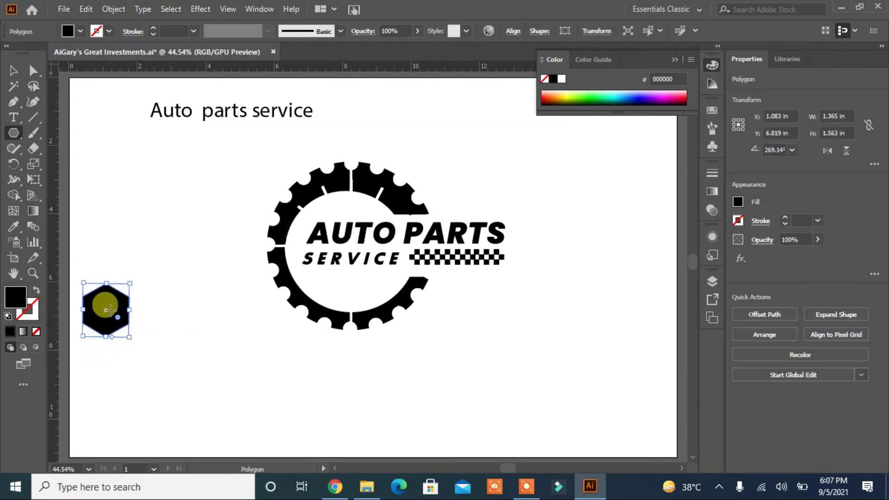
{"action": "left_click_drag", "start_coordinate": [106, 315], "coordinate": [159, 315]}
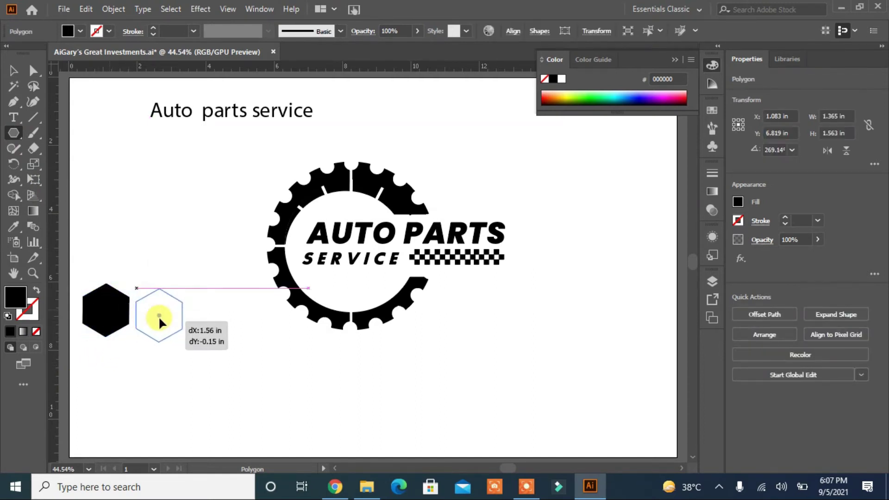
{"action": "left_click", "coordinate": [12, 135]}
{"action": "left_click", "coordinate": [43, 164]}
{"action": "left_click_drag", "start_coordinate": [118, 207], "coordinate": [193, 281]}
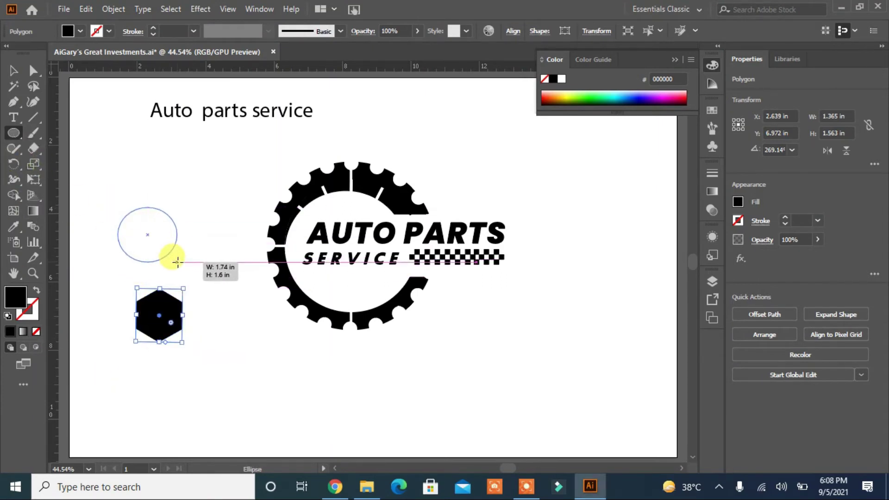
{"action": "left_click_drag", "start_coordinate": [155, 244], "coordinate": [248, 380]}
- Bring the hexagon in front and rotate it to about 298° over the circle's left side
{"action": "left_click", "coordinate": [156, 314]}
{"action": "left_click", "coordinate": [460, 264]}
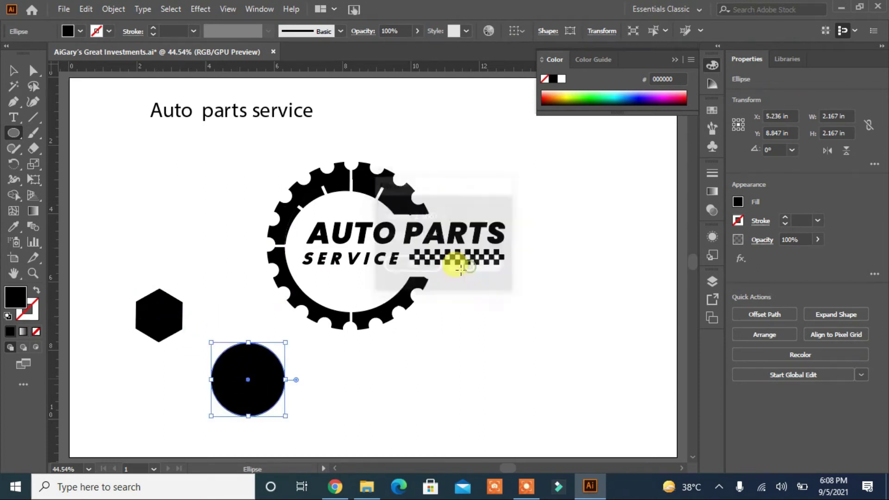
{"action": "right_click", "coordinate": [156, 316]}
{"action": "left_click", "coordinate": [324, 253]}
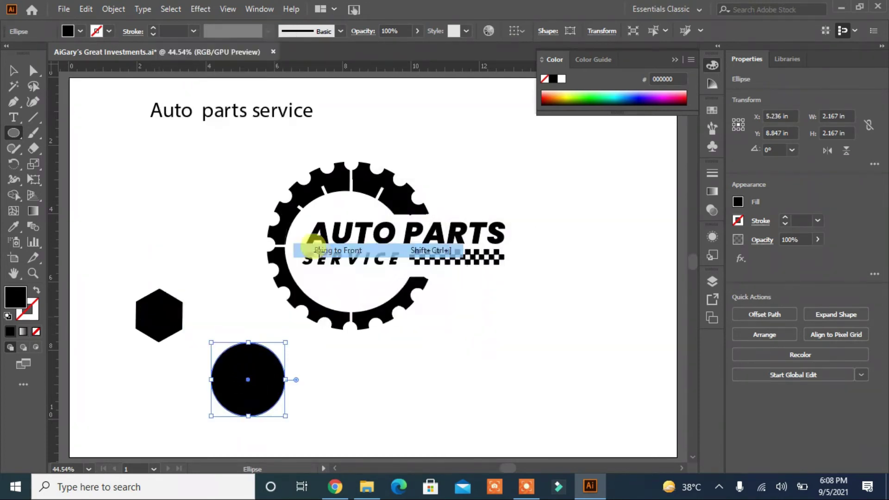
{"action": "left_click", "coordinate": [12, 72]}
{"action": "left_click_drag", "start_coordinate": [155, 319], "coordinate": [231, 384]}
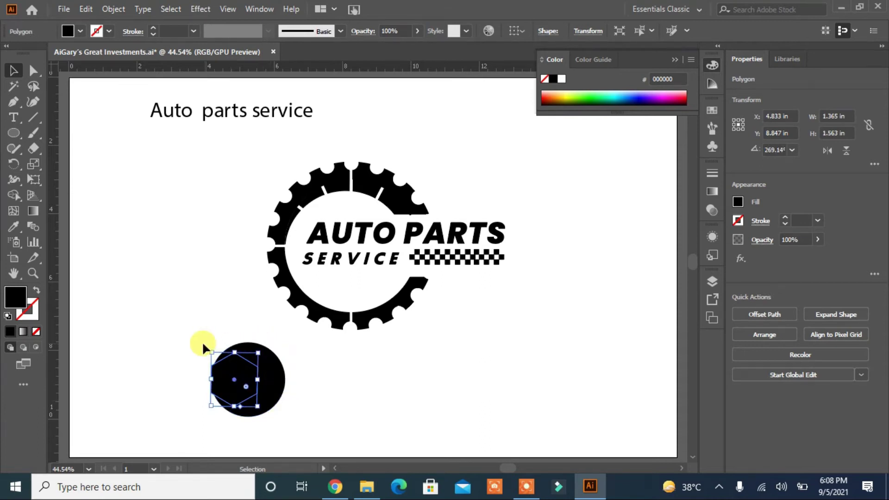
{"action": "left_click_drag", "start_coordinate": [207, 350], "coordinate": [202, 367]}
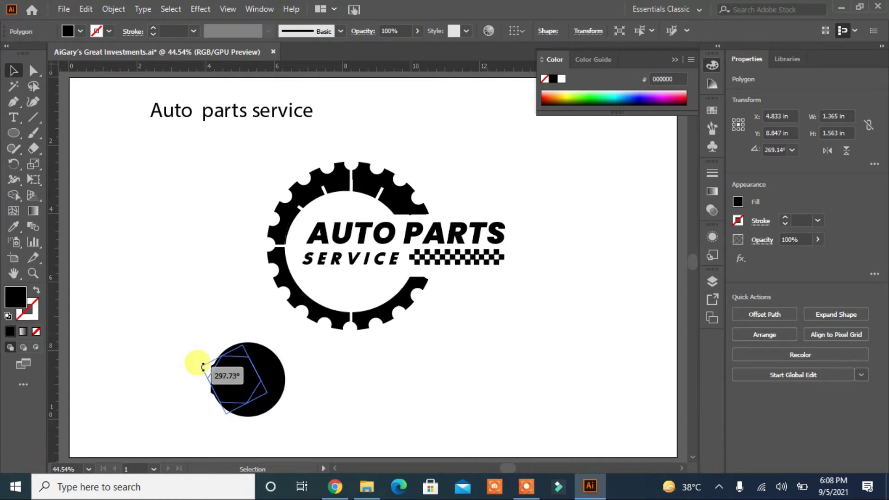
{"action": "left_click_drag", "start_coordinate": [202, 367], "coordinate": [202, 366]}
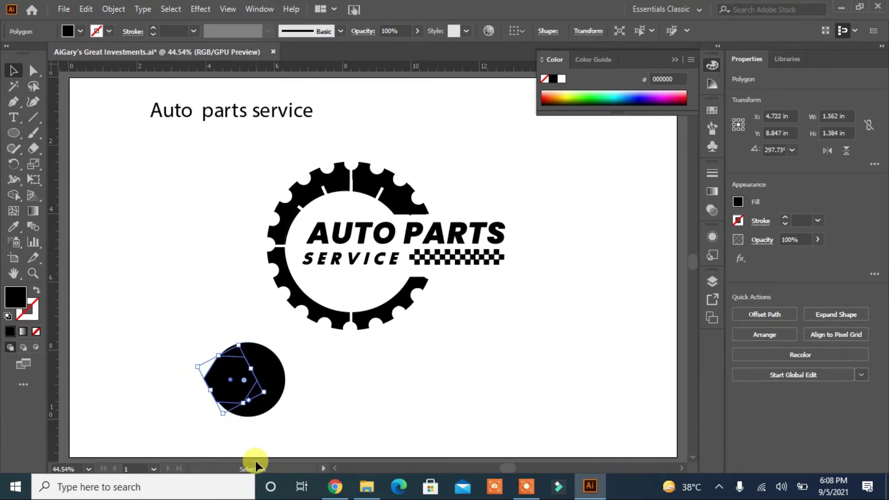
- Remove the hexagon area from the circle with Shape Builder to form the notch
{"action": "left_click_drag", "start_coordinate": [277, 432], "coordinate": [277, 433]}
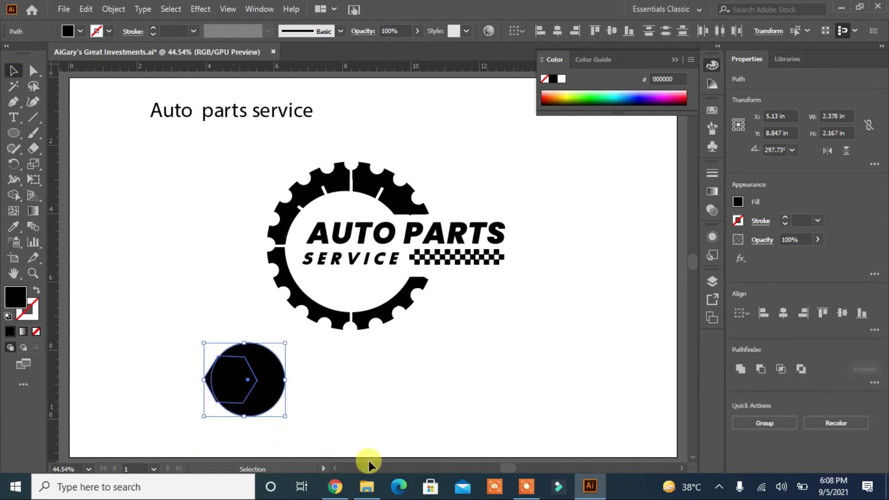
{"action": "left_click", "coordinate": [760, 369]}
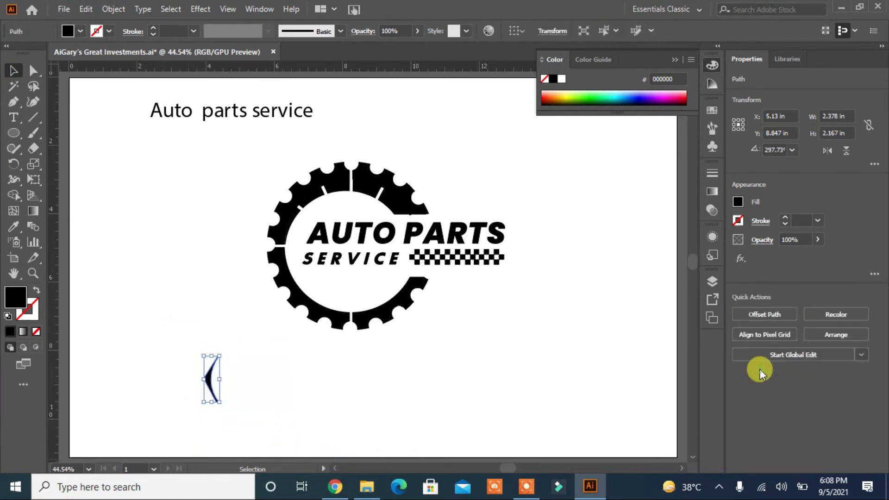
{"action": "key", "text": "ctrl+z"}
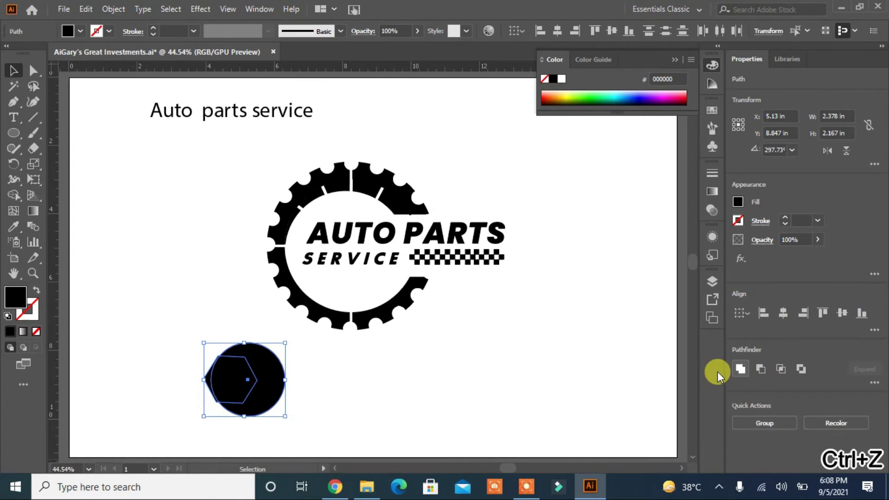
{"action": "left_click", "coordinate": [11, 195]}
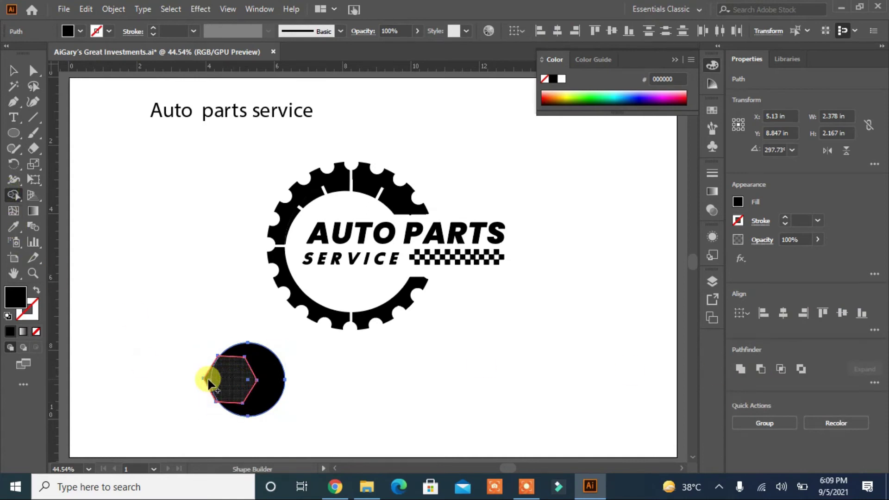
{"action": "left_click_drag", "start_coordinate": [156, 383], "coordinate": [156, 383]}
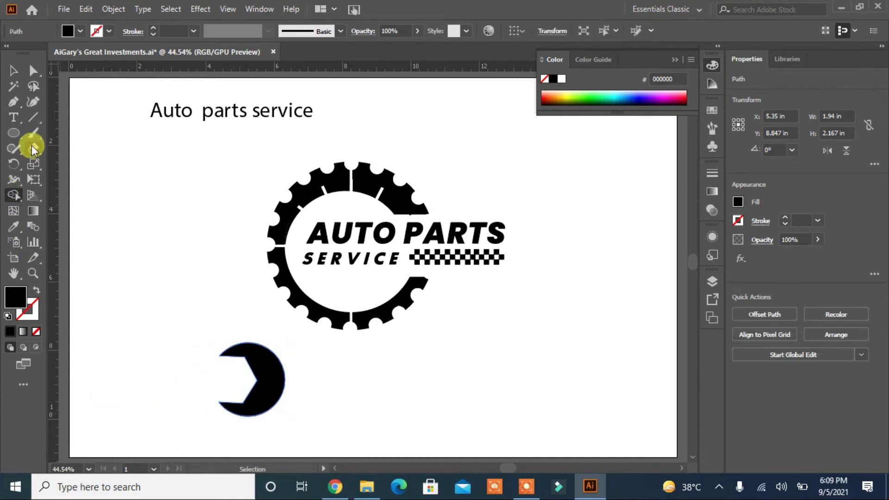
- Place a reflected, slightly smaller copy of the wrench head to the right
{"action": "left_click", "coordinate": [12, 77]}
{"action": "left_click", "coordinate": [121, 348]}
{"action": "left_click_drag", "start_coordinate": [276, 391], "coordinate": [543, 394]}
{"action": "right_click", "coordinate": [542, 392]}
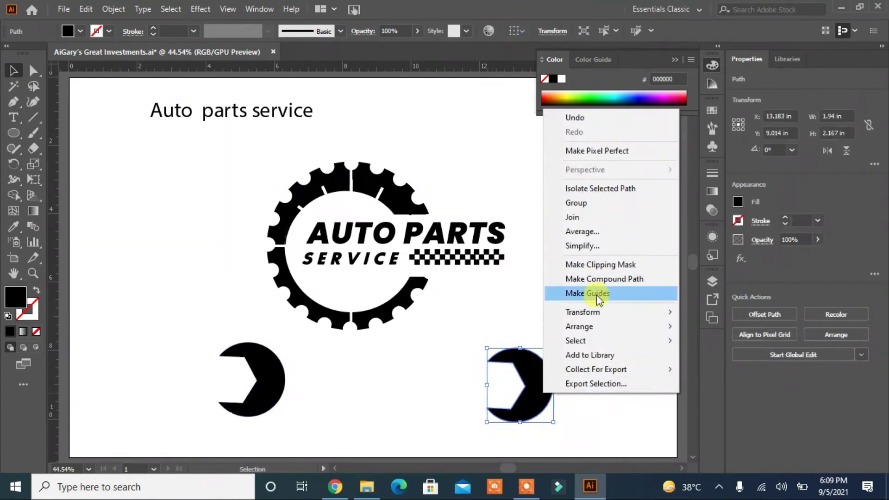
{"action": "left_click", "coordinate": [726, 355]}
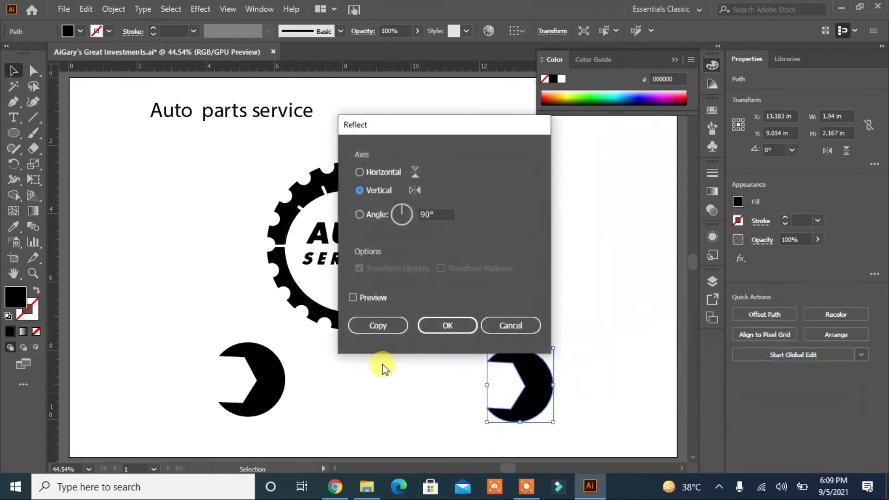
{"action": "left_click", "coordinate": [354, 298]}
{"action": "left_click", "coordinate": [448, 325]}
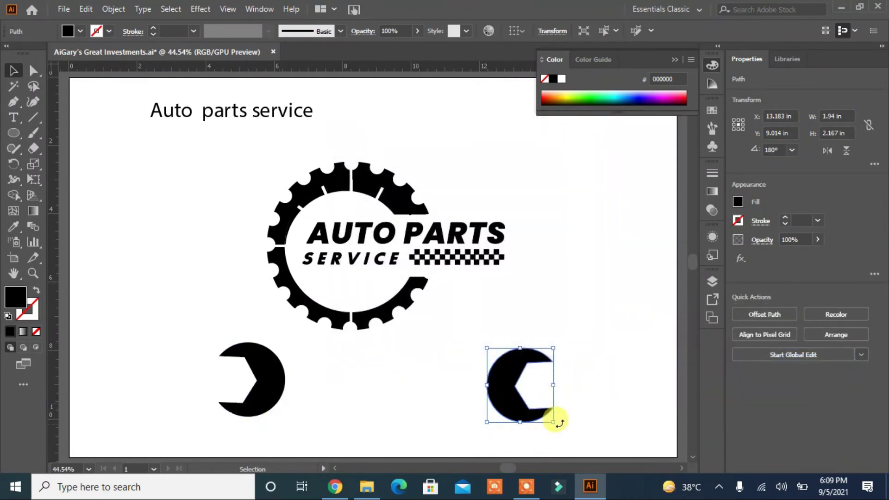
{"action": "left_click_drag", "start_coordinate": [554, 422], "coordinate": [541, 416]}
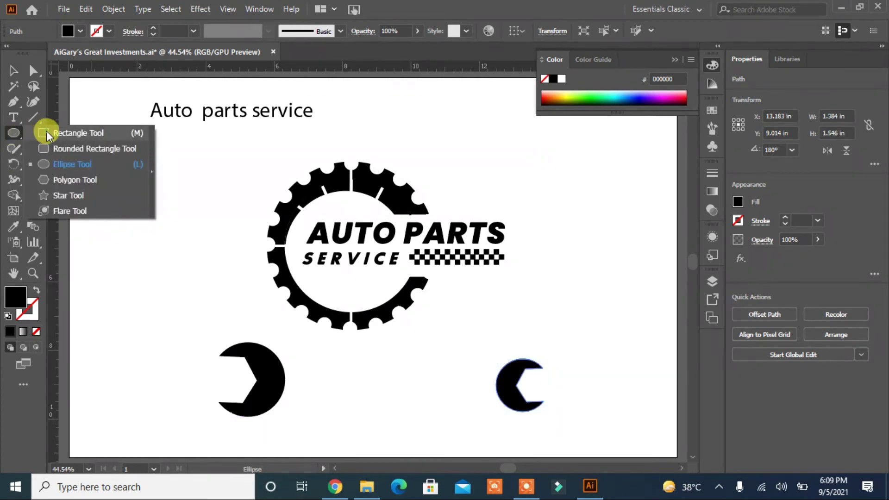
- Draw a black bar between the two heads and align all three on their vertical centres
{"action": "left_click_drag", "start_coordinate": [12, 135], "coordinate": [51, 131]}
{"action": "mouse_move", "coordinate": [279, 366]}
{"action": "left_mouse_down"}
{"action": "mouse_move", "coordinate": [286, 399]}
{"action": "mouse_move", "coordinate": [498, 397]}
{"action": "mouse_move", "coordinate": [498, 388]}
{"action": "left_mouse_up"}
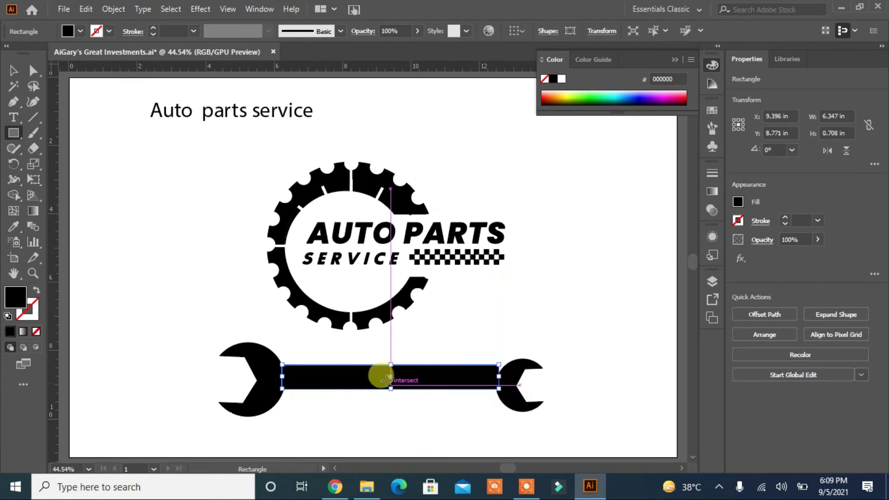
{"action": "left_click_drag", "start_coordinate": [391, 377], "coordinate": [391, 388]}
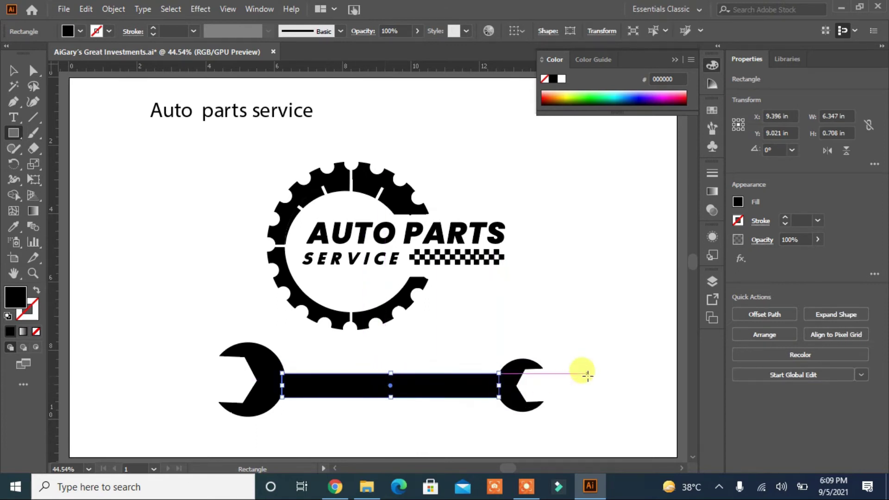
{"action": "left_click", "coordinate": [13, 71]}
{"action": "left_click_drag", "start_coordinate": [589, 357], "coordinate": [177, 407]}
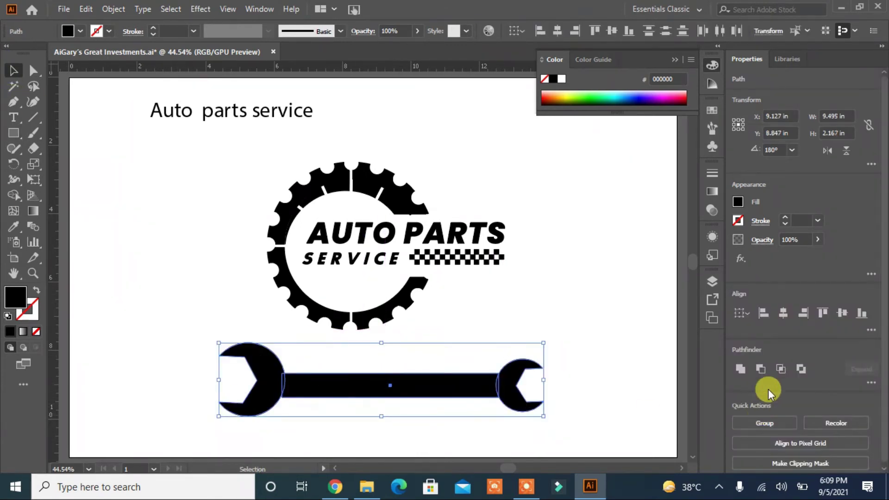
{"action": "left_click", "coordinate": [842, 316]}
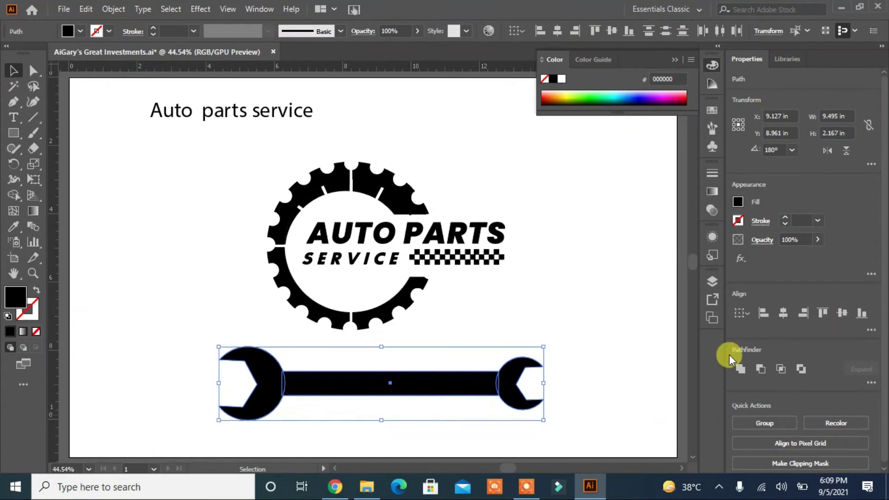
{"action": "left_click", "coordinate": [587, 387]}
- Nudge the bar's left-end anchor points to fit snugly against the wrench head
{"action": "left_click", "coordinate": [294, 389]}
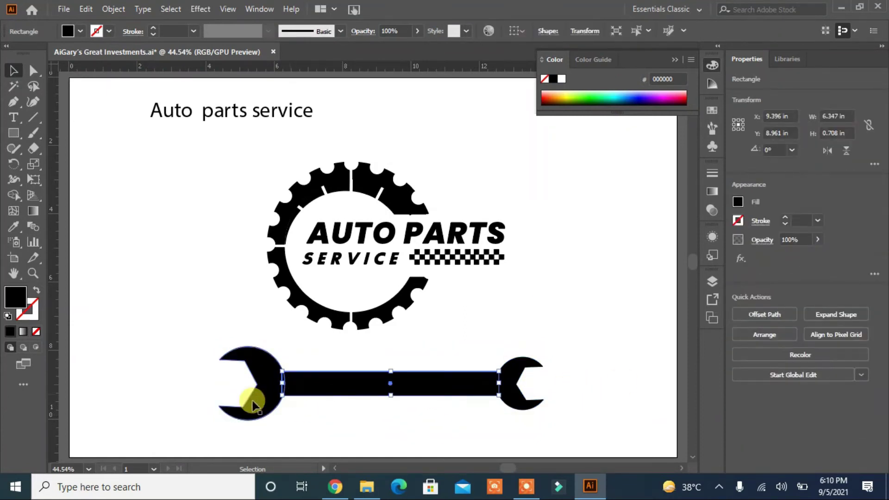
{"action": "left_click", "coordinate": [33, 70]}
{"action": "left_click", "coordinate": [282, 371]}
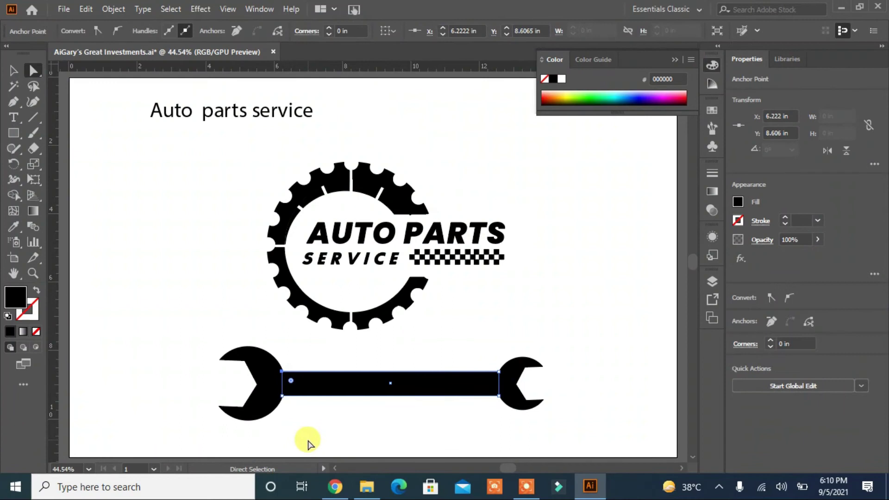
{"action": "key", "text": "Up"}
{"action": "key", "text": "Up"}
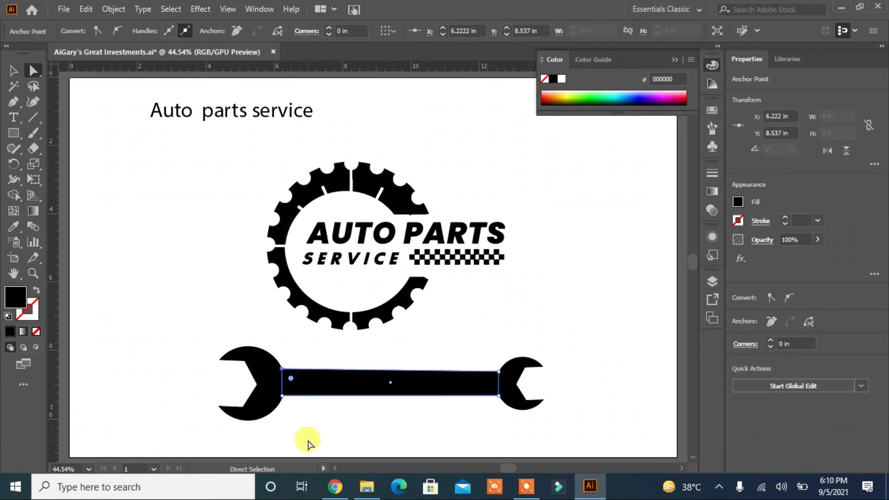
{"action": "left_click_drag", "start_coordinate": [281, 396], "coordinate": [282, 397]}
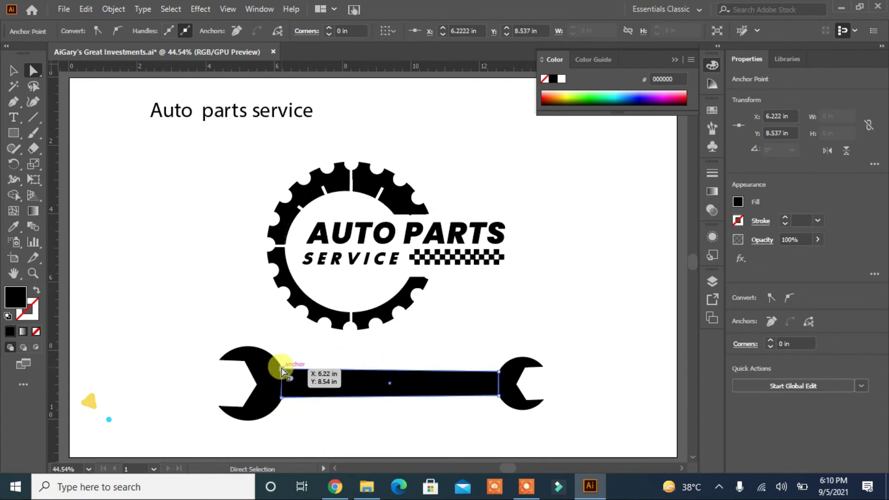
{"action": "key", "text": "Left"}
{"action": "key", "text": "Left"}
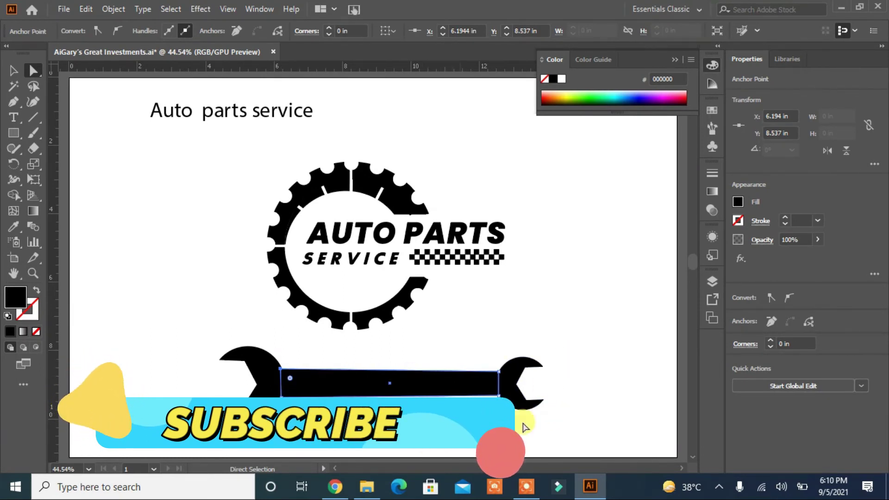
{"action": "left_click", "coordinate": [625, 381]}
- Offset the bar path by -0.25 in and round the inner bar's corners to 0.11 in
{"action": "left_click", "coordinate": [439, 385]}
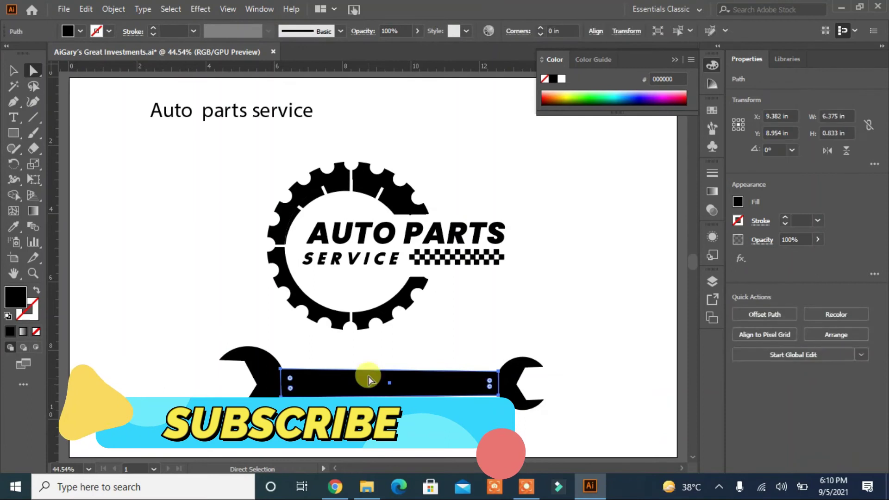
{"action": "left_click", "coordinate": [754, 315]}
{"action": "left_click", "coordinate": [363, 274]}
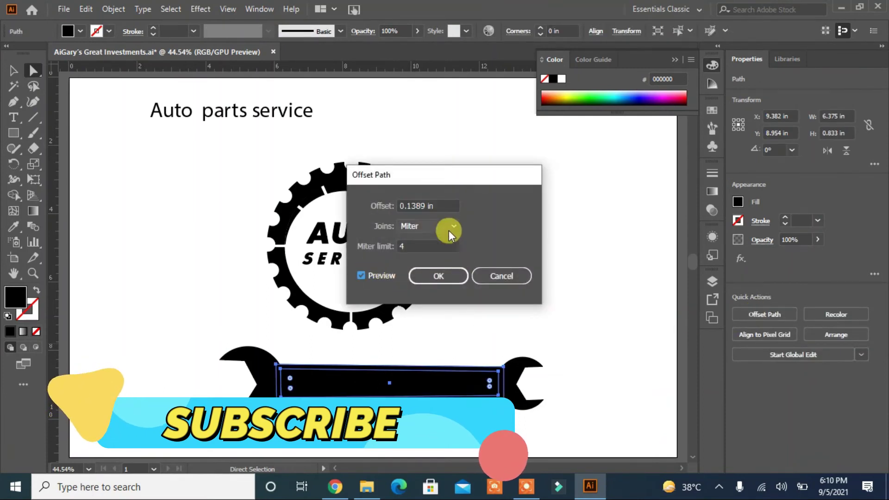
{"action": "triple_click", "coordinate": [435, 205]}
{"action": "type", "text": "-0.125"}
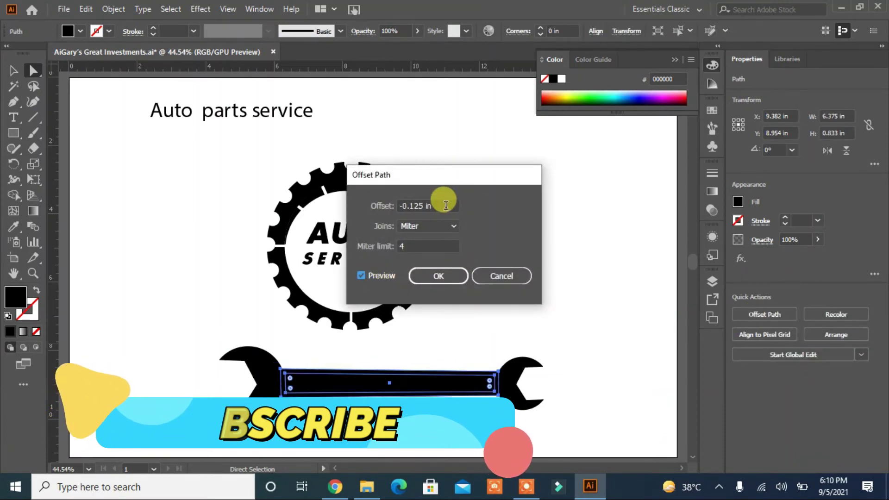
{"action": "key", "text": "Down"}
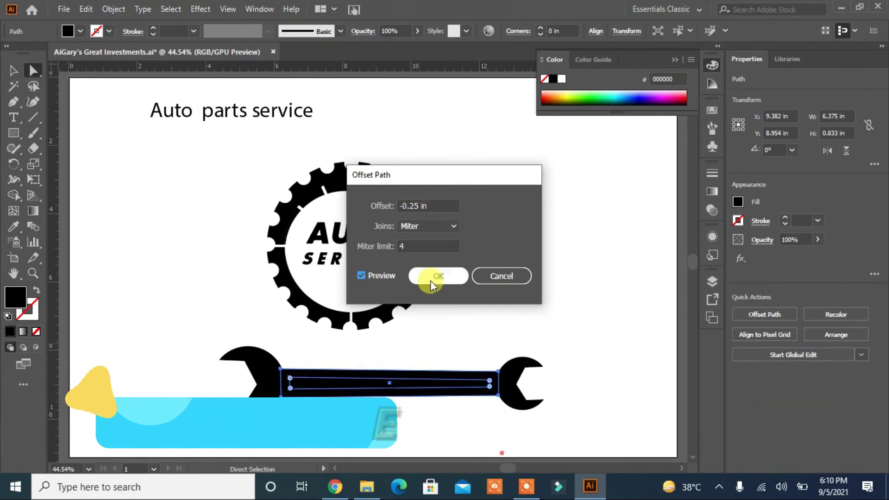
{"action": "left_click", "coordinate": [429, 277]}
{"action": "left_click_drag", "start_coordinate": [299, 381], "coordinate": [316, 384]}
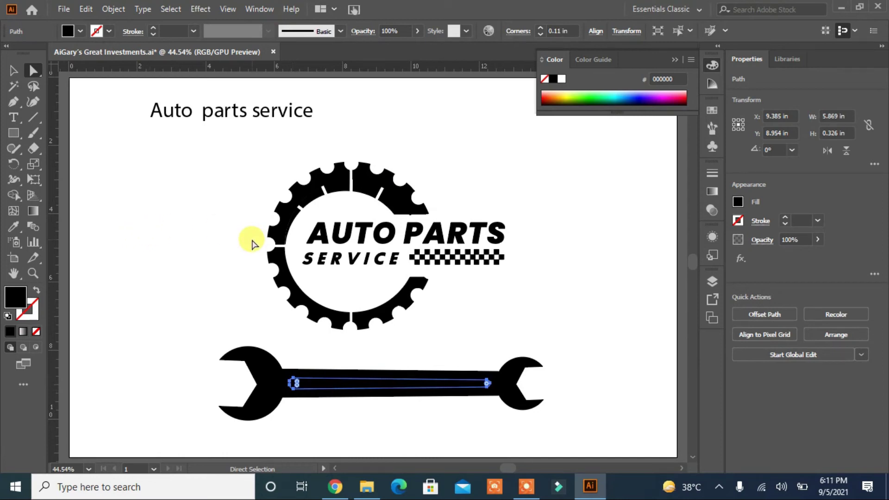
- Fill the inner bar light grey E6E6E6 and unite both heads and the bar
{"action": "left_click", "coordinate": [80, 31]}
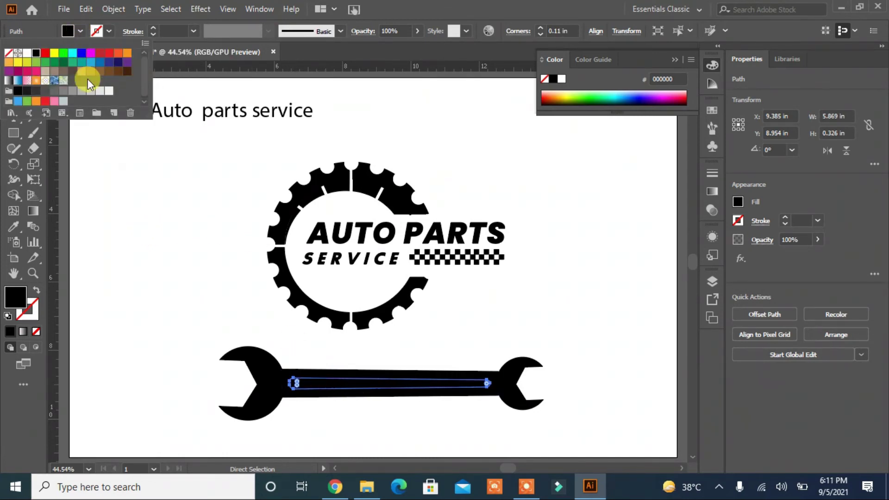
{"action": "left_click", "coordinate": [99, 91]}
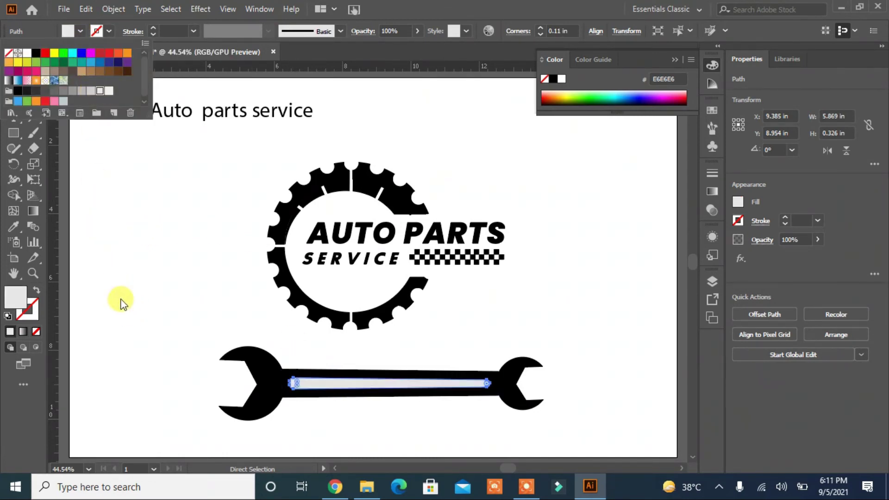
{"action": "left_click", "coordinate": [138, 206]}
{"action": "left_click", "coordinate": [13, 71]}
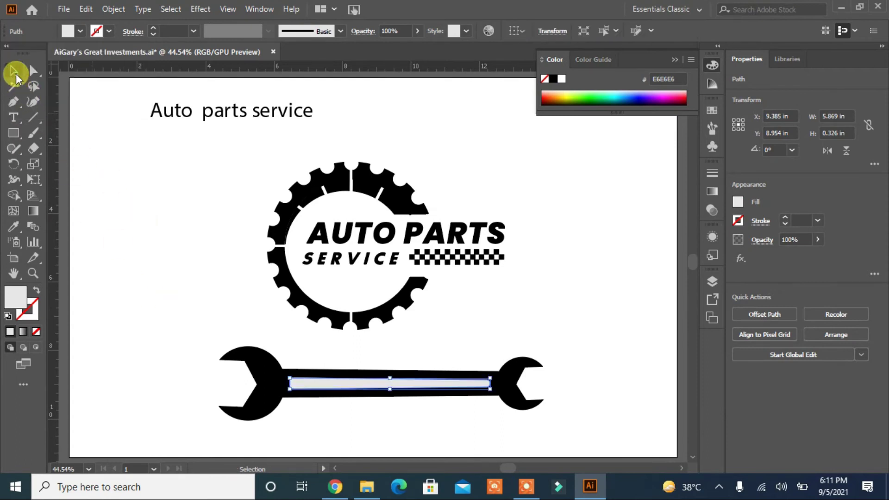
{"action": "left_click", "coordinate": [262, 374]}
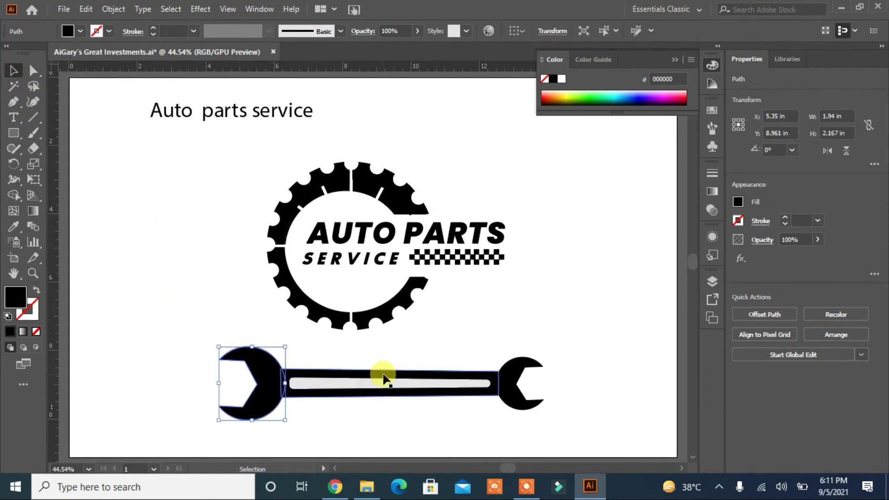
{"action": "left_click", "coordinate": [383, 375], "text": "shift"}
{"action": "left_click", "coordinate": [502, 383], "text": "shift"}
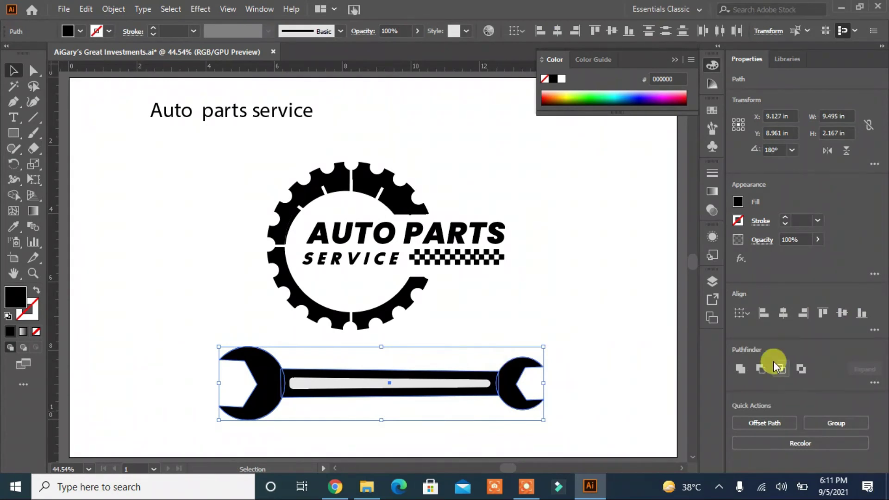
{"action": "left_click", "coordinate": [740, 371]}
- Fill the merged wrench grey B3B3B3 and group it with the inner bar
{"action": "left_click", "coordinate": [484, 384]}
{"action": "left_click_drag", "start_coordinate": [576, 348], "coordinate": [382, 424]}
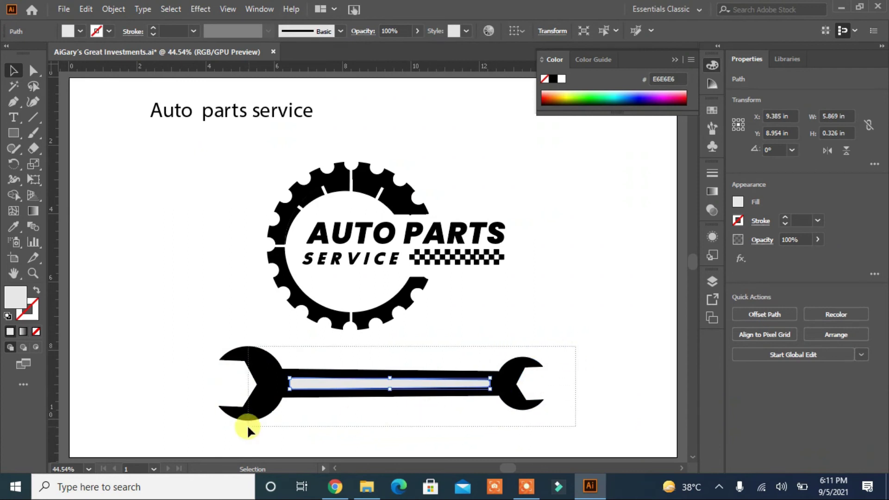
{"action": "left_click", "coordinate": [544, 390]}
{"action": "left_click", "coordinate": [516, 373]}
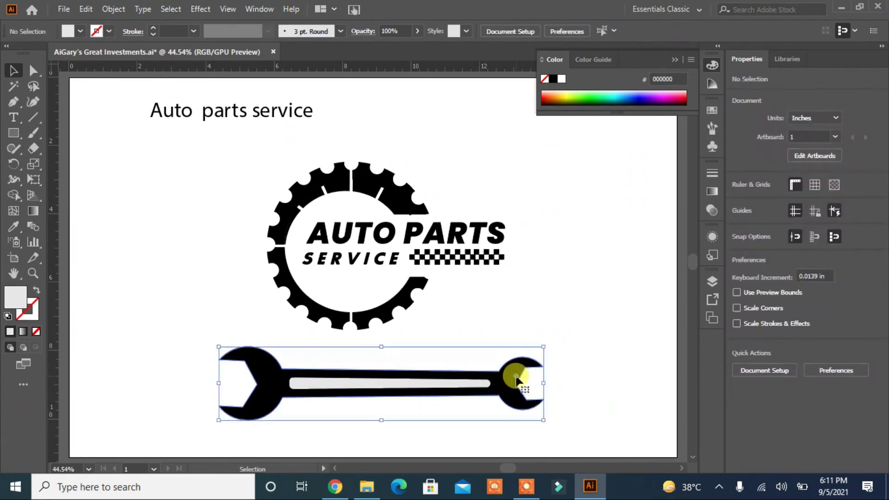
{"action": "left_click", "coordinate": [80, 31]}
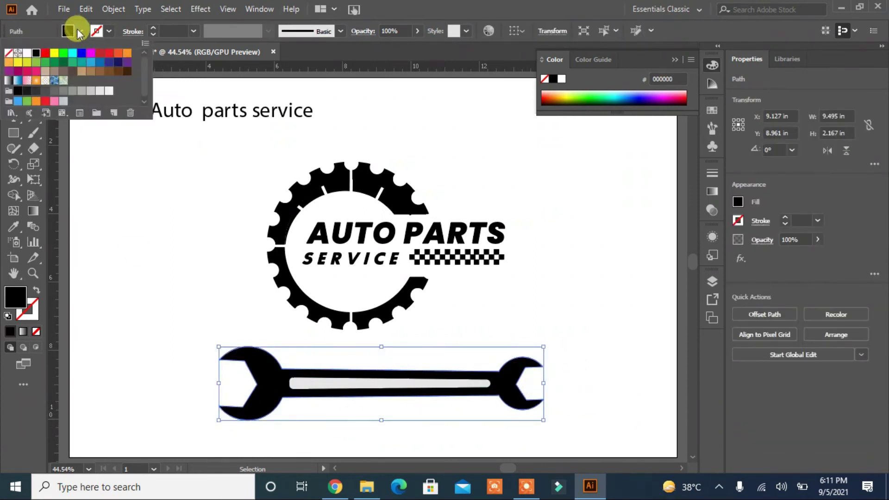
{"action": "left_click", "coordinate": [81, 92]}
{"action": "left_click", "coordinate": [103, 188]}
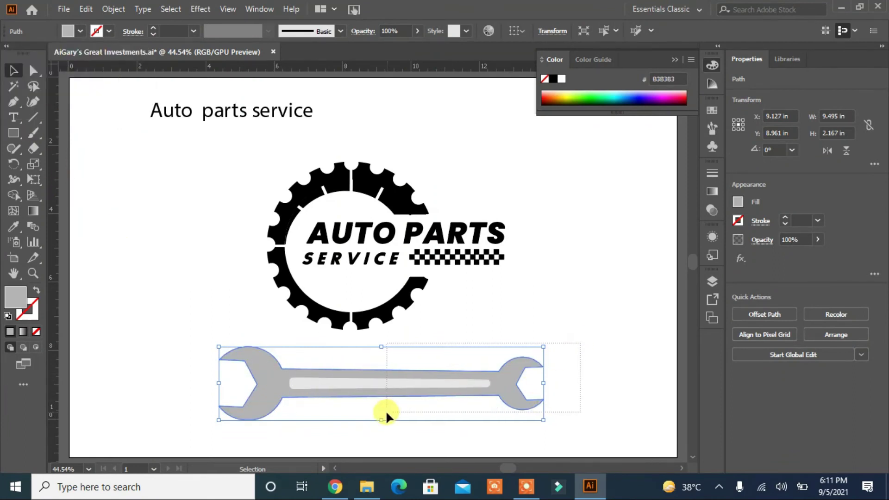
{"action": "left_click", "coordinate": [385, 384], "text": "shift"}
{"action": "left_click", "coordinate": [825, 425]}
- Shrink the wrench group to about 2.245 in wide and move it into the gear's centre
{"action": "left_click", "coordinate": [611, 406]}
{"action": "left_click", "coordinate": [533, 408]}
{"action": "left_click_drag", "start_coordinate": [545, 422], "coordinate": [420, 391]}
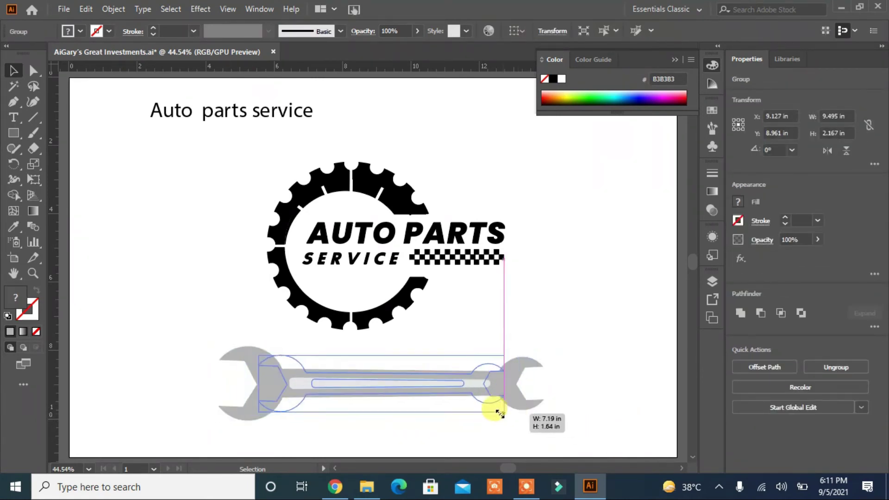
{"action": "left_click", "coordinate": [495, 410]}
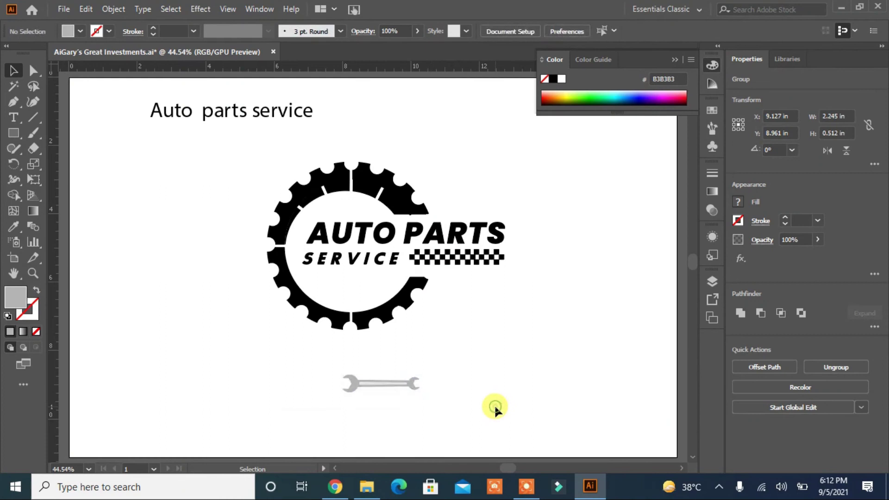
{"action": "left_click_drag", "start_coordinate": [410, 385], "coordinate": [362, 276]}
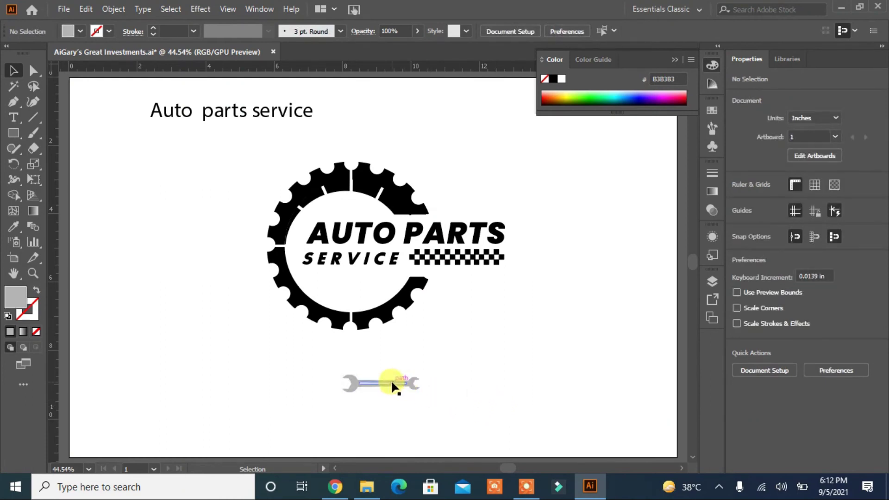
{"action": "left_click", "coordinate": [488, 336]}
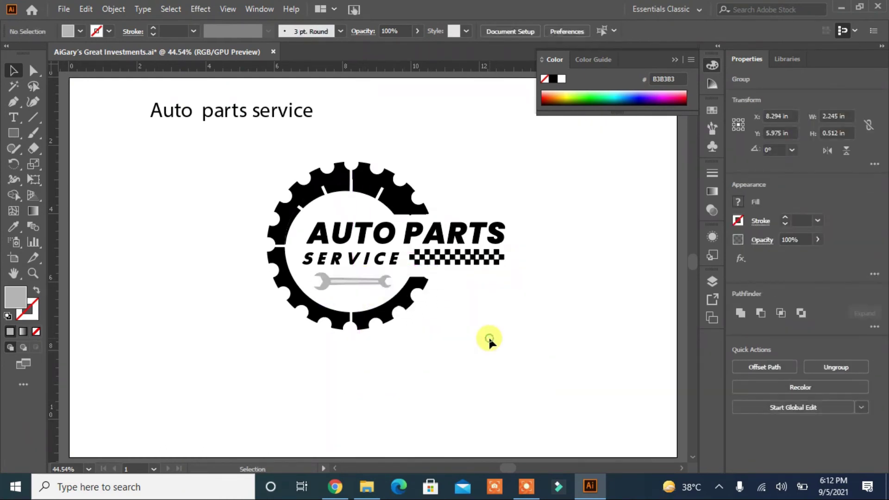
{"action": "left_click", "coordinate": [371, 195]}
- Fill the gear's top arc orange and the rest of the gear red
{"action": "left_click", "coordinate": [81, 31]}
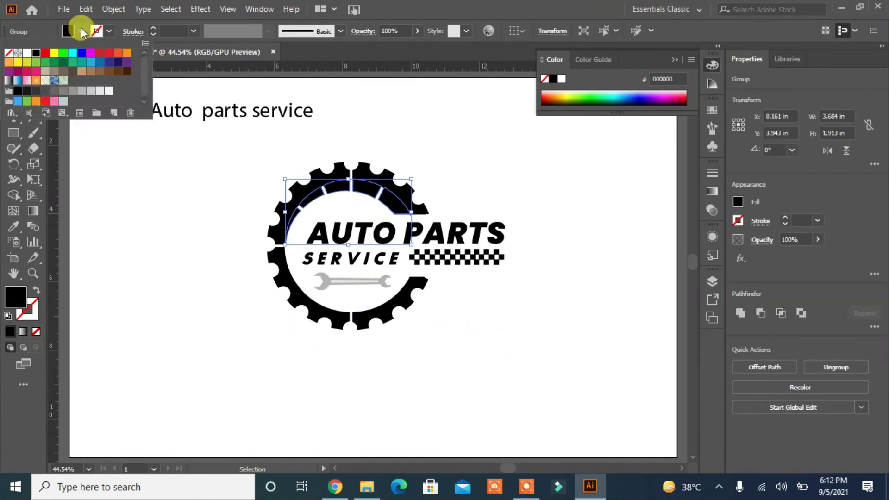
{"action": "left_click", "coordinate": [46, 102]}
{"action": "left_click", "coordinate": [129, 246]}
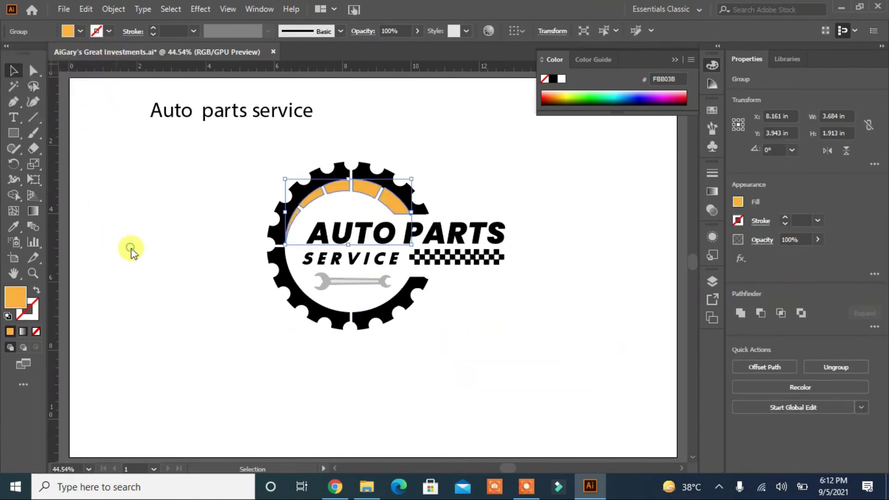
{"action": "left_click", "coordinate": [307, 186]}
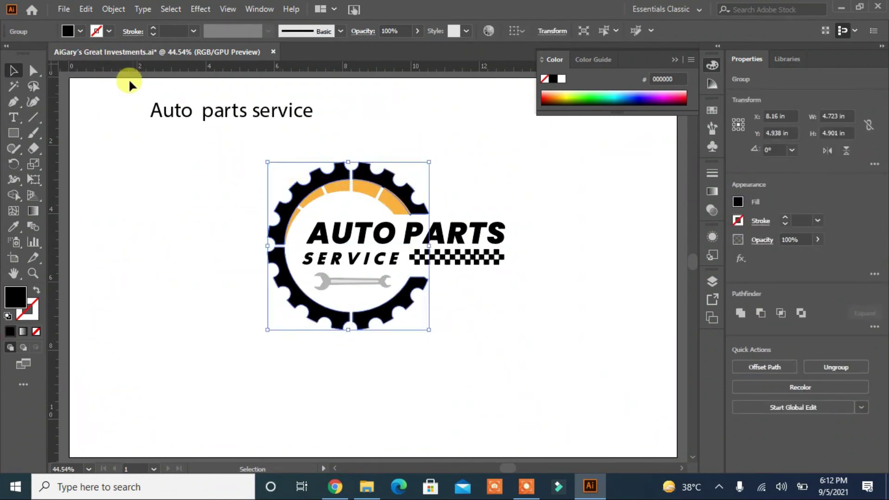
{"action": "left_click", "coordinate": [81, 32]}
{"action": "left_click", "coordinate": [97, 57]}
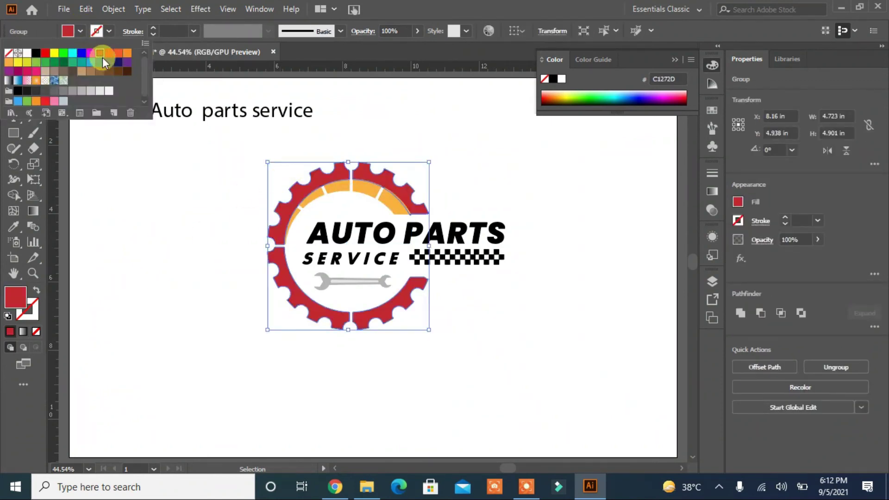
{"action": "left_click", "coordinate": [175, 245]}
- Eyedropper the gear's red onto AUTO PARTS and the wrench's grey onto SERVICE
{"action": "left_click", "coordinate": [317, 246]}
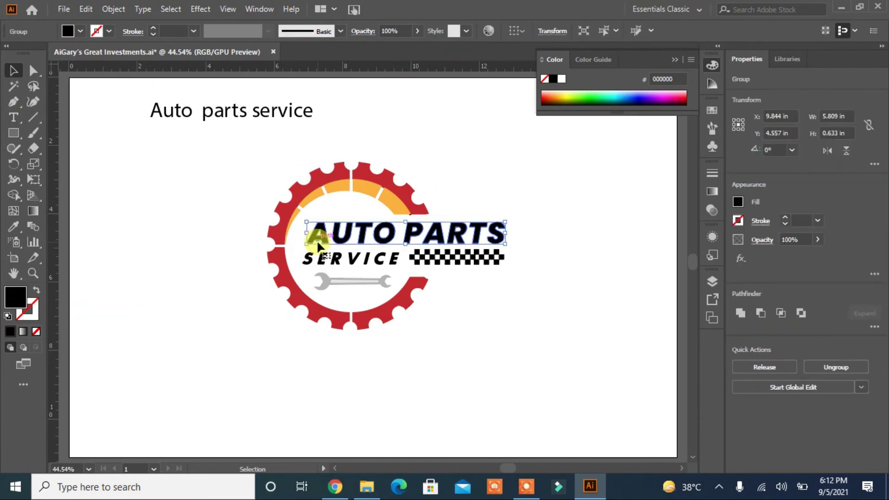
{"action": "left_click", "coordinate": [13, 225]}
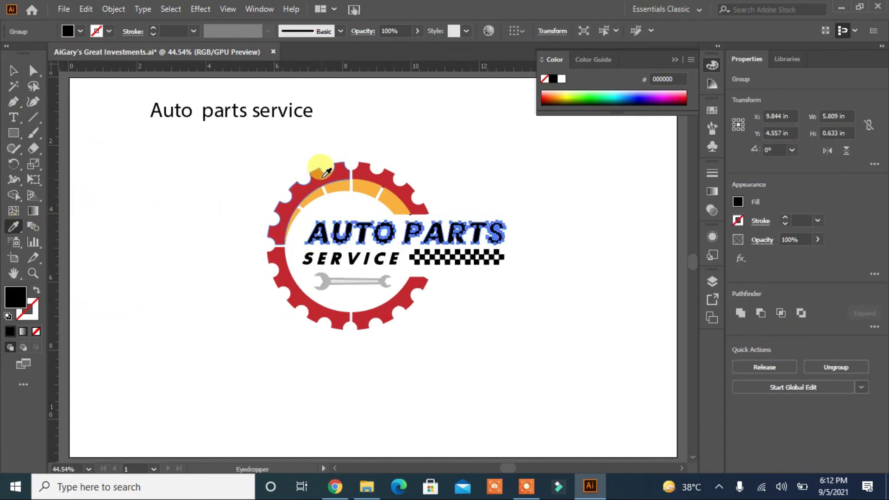
{"action": "left_click", "coordinate": [323, 176]}
{"action": "left_click", "coordinate": [13, 71]}
{"action": "left_click", "coordinate": [142, 232]}
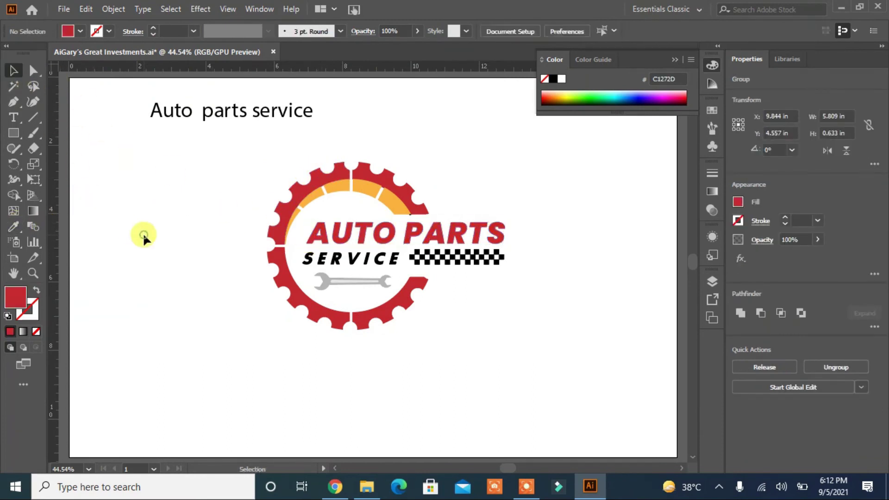
{"action": "left_click", "coordinate": [313, 259]}
{"action": "left_click", "coordinate": [13, 226]}
{"action": "left_click", "coordinate": [322, 281]}
{"action": "left_click", "coordinate": [11, 71]}
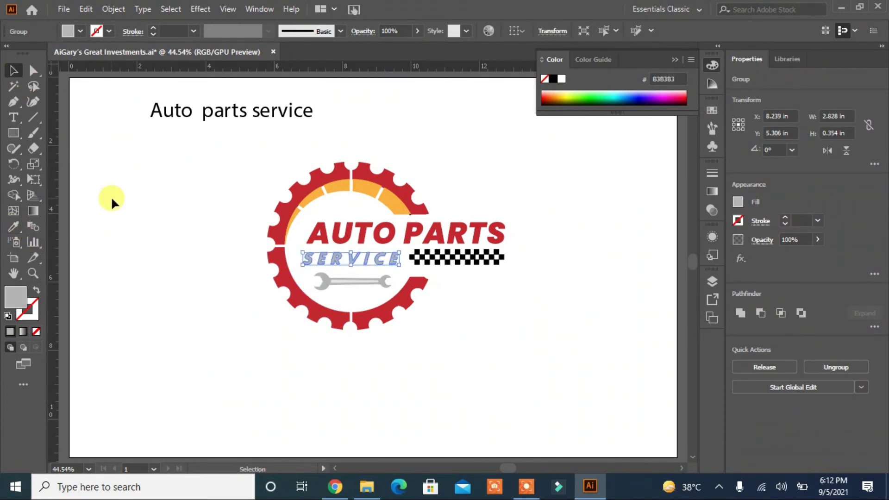
{"action": "left_click", "coordinate": [141, 214]}
- Recolour the checkered strip with the top arc's orange
{"action": "left_click", "coordinate": [499, 259]}
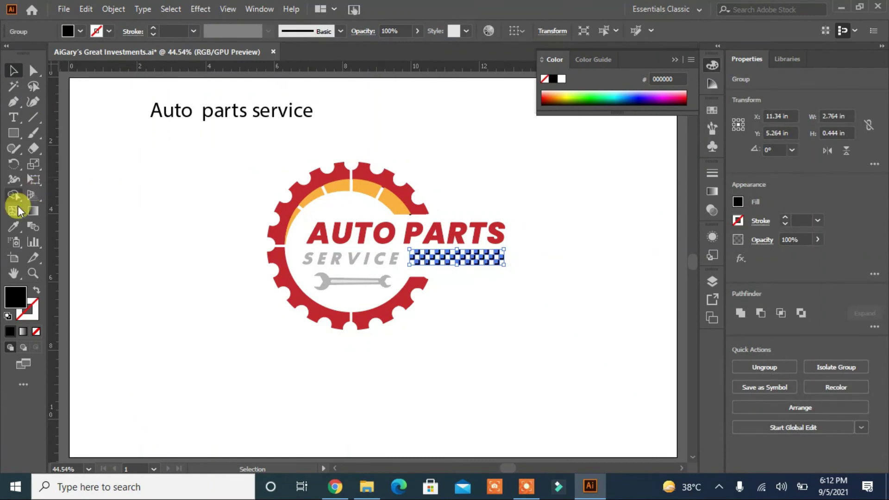
{"action": "left_click", "coordinate": [13, 226]}
{"action": "left_click", "coordinate": [343, 183]}
{"action": "left_click", "coordinate": [13, 70]}
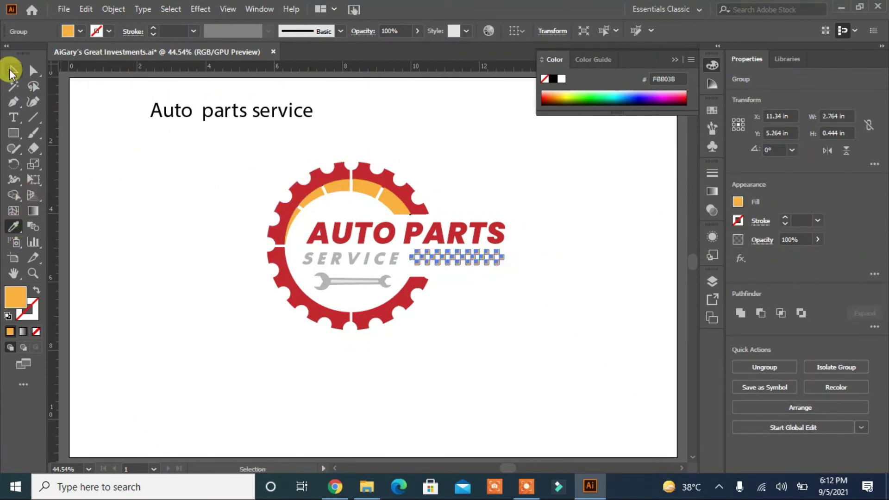
{"action": "left_click", "coordinate": [143, 183]}
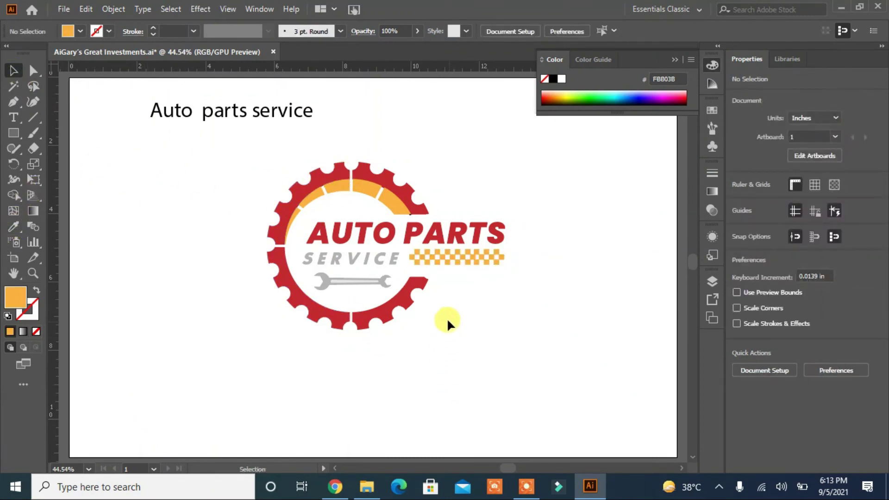
{"action": "left_click", "coordinate": [401, 302]}
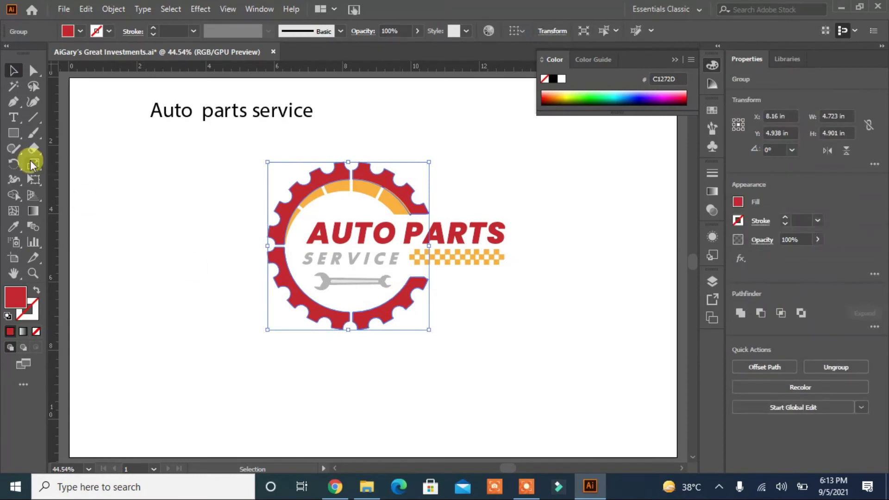
- Ungroup the gear and eyedropper the wrench's grey onto both lower gear segments
{"action": "right_click", "coordinate": [286, 291]}
{"action": "left_click", "coordinate": [347, 173]}
{"action": "left_click", "coordinate": [119, 312]}
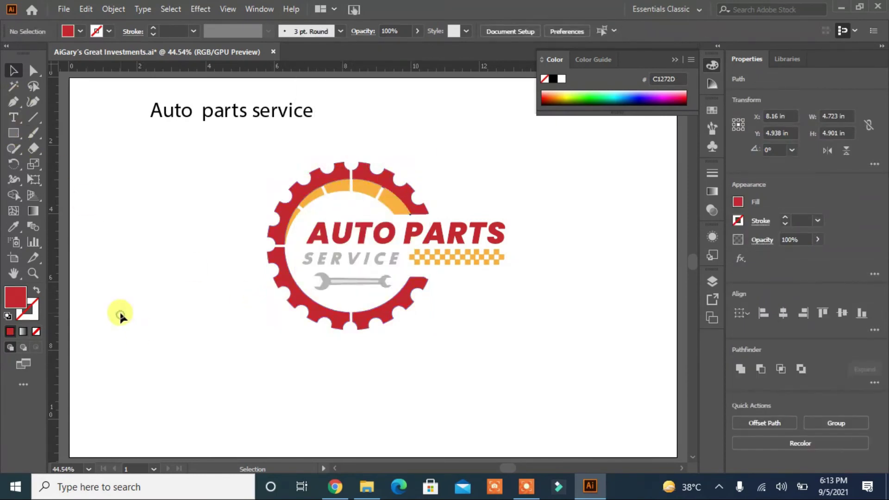
{"action": "left_click", "coordinate": [376, 321]}
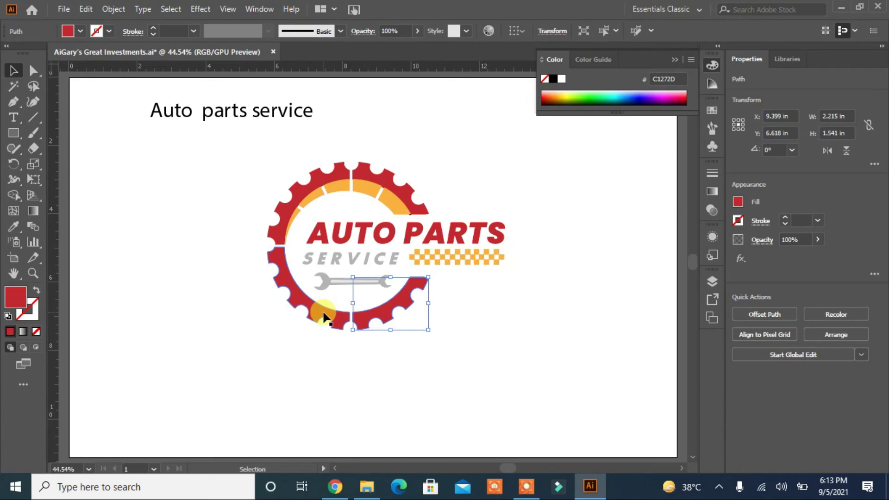
{"action": "left_click", "coordinate": [323, 316], "text": "shift"}
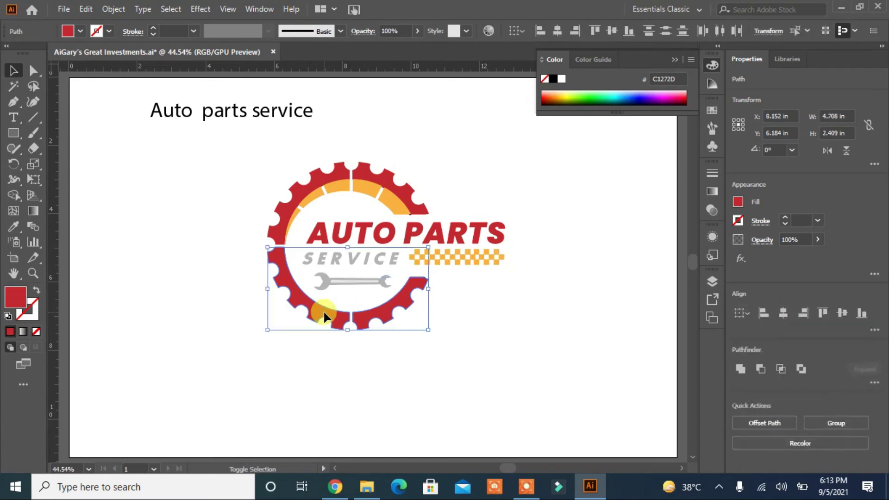
{"action": "left_click", "coordinate": [19, 226]}
{"action": "left_click", "coordinate": [328, 279]}
{"action": "left_click", "coordinate": [13, 70]}
{"action": "left_click", "coordinate": [125, 269]}
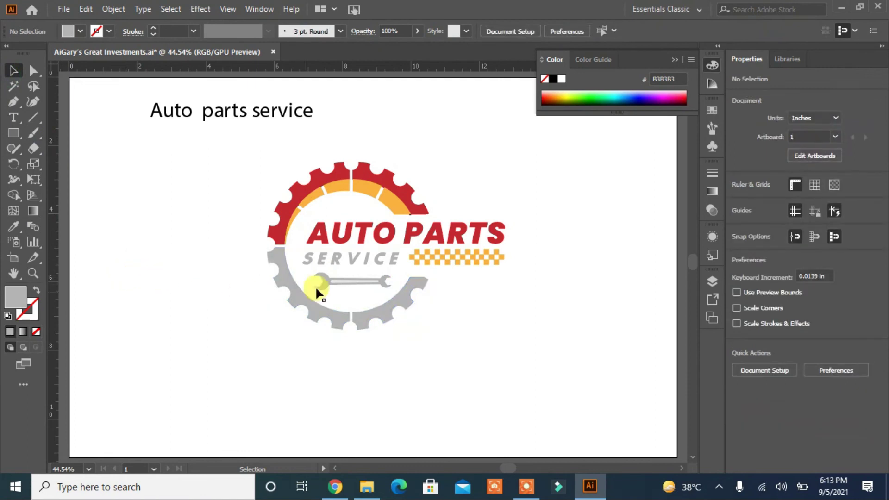
{"action": "left_click", "coordinate": [409, 216]}
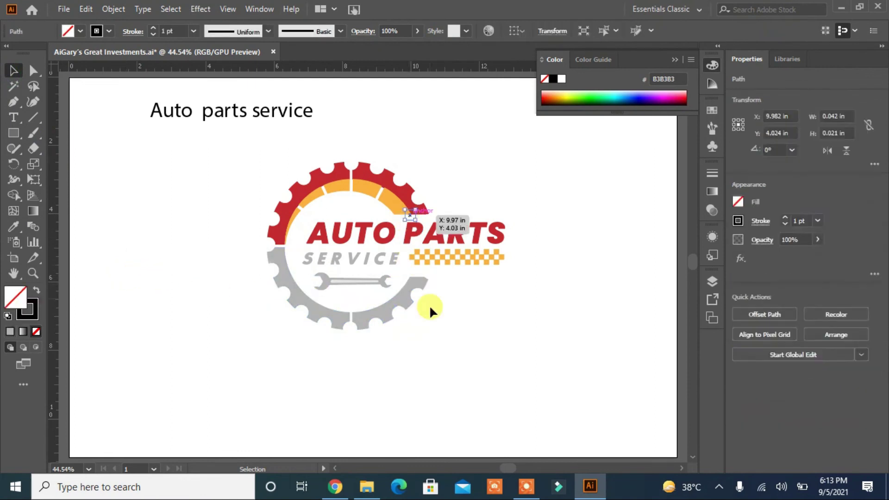
- Draw a thin triangular tail from the gear's upper-right end and fill it with the gear's red
{"action": "left_click", "coordinate": [432, 335]}
{"action": "left_click", "coordinate": [26, 110]}
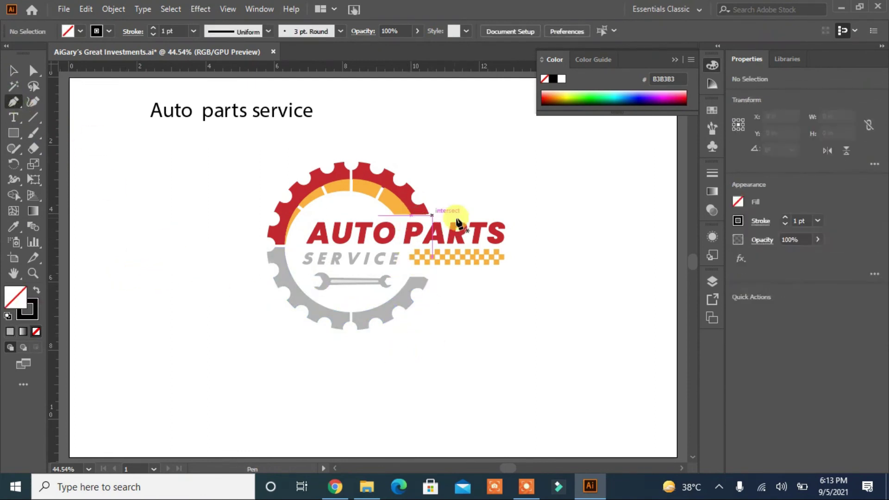
{"action": "left_click", "coordinate": [411, 215]}
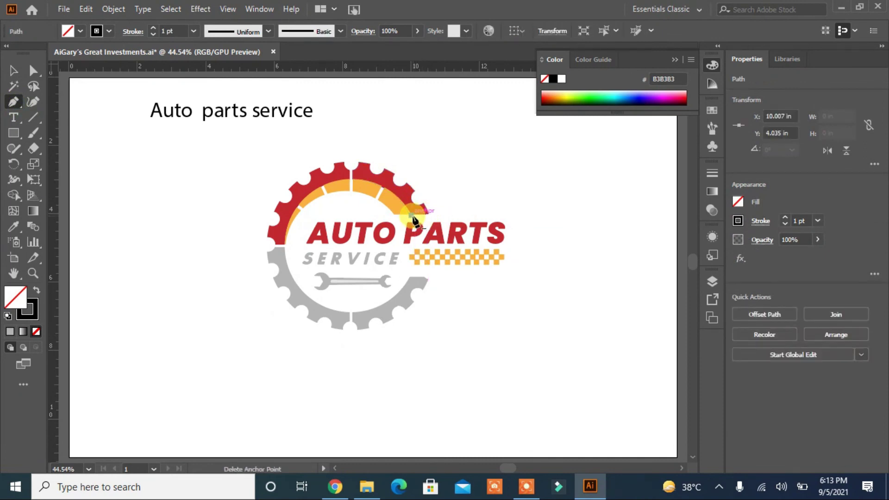
{"action": "left_click", "coordinate": [484, 215]}
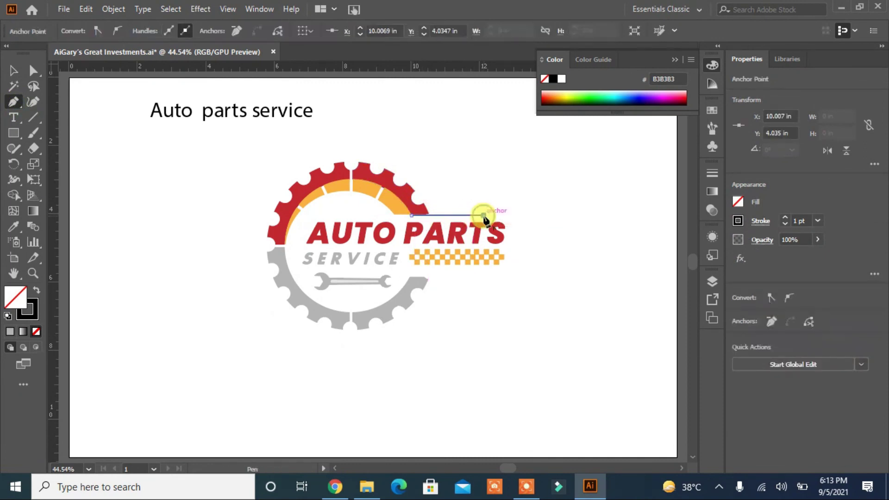
{"action": "left_click", "coordinate": [420, 209]}
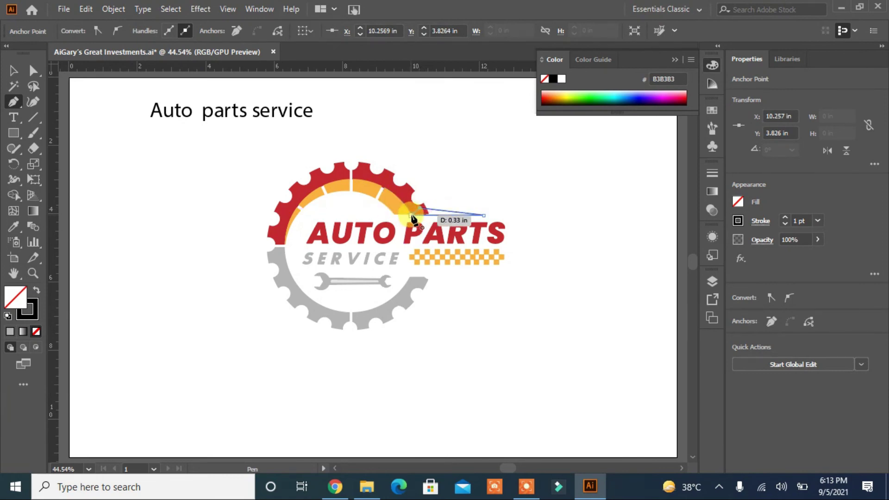
{"action": "left_click", "coordinate": [411, 215]}
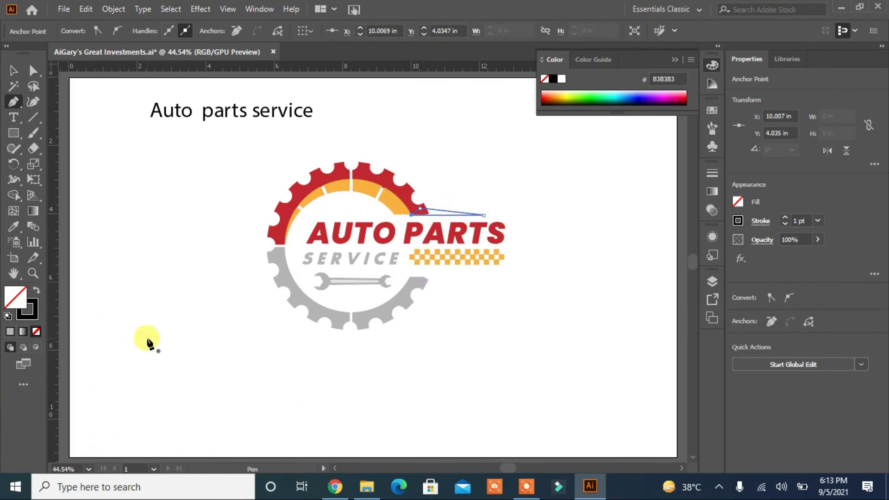
{"action": "left_click", "coordinate": [36, 289]}
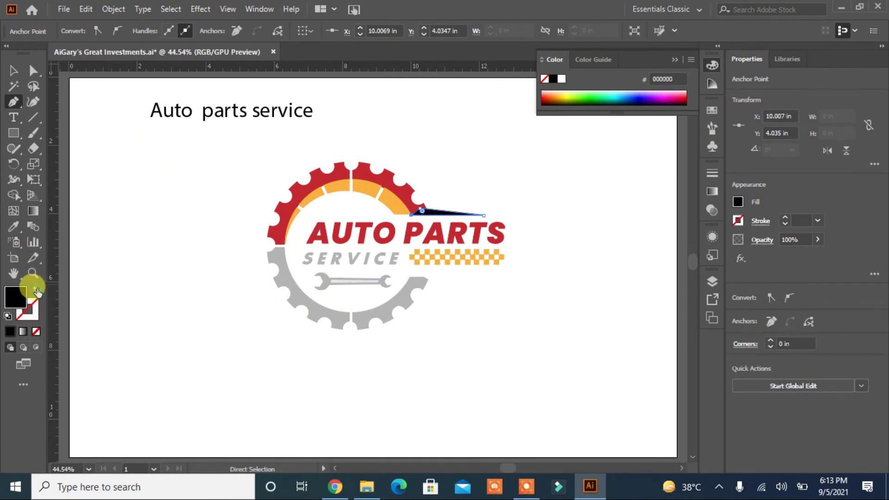
{"action": "left_click", "coordinate": [14, 226]}
{"action": "left_click", "coordinate": [358, 169]}
{"action": "left_click", "coordinate": [14, 70]}
{"action": "left_click", "coordinate": [159, 254]}
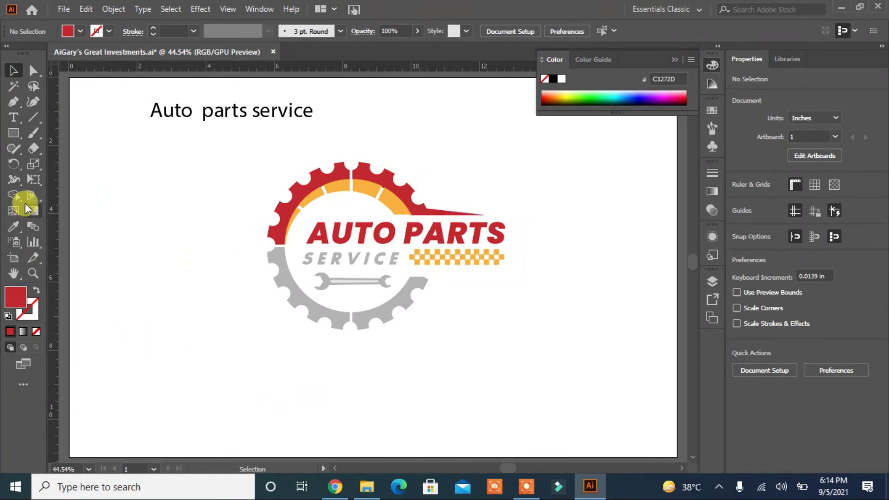
- Draw a tail path from the wrench's right end and colour it the lower gear's grey
{"action": "left_click", "coordinate": [14, 102]}
{"action": "left_click", "coordinate": [410, 278]}
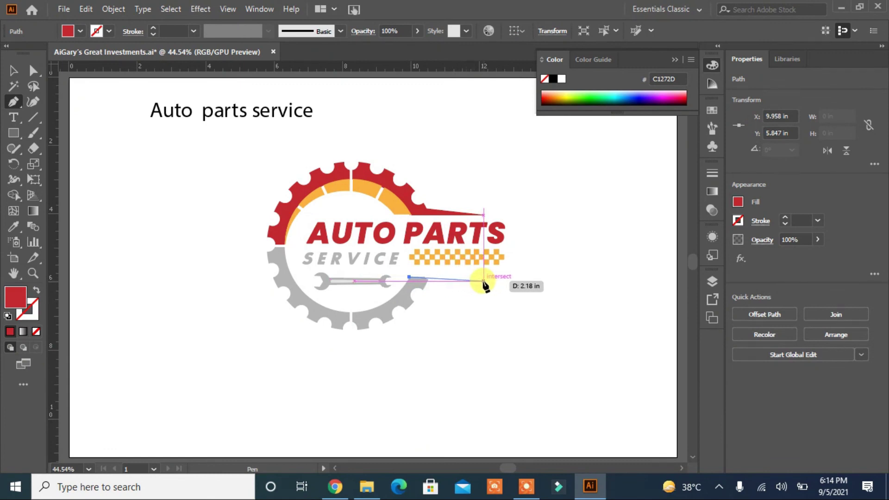
{"action": "left_click", "coordinate": [484, 281]}
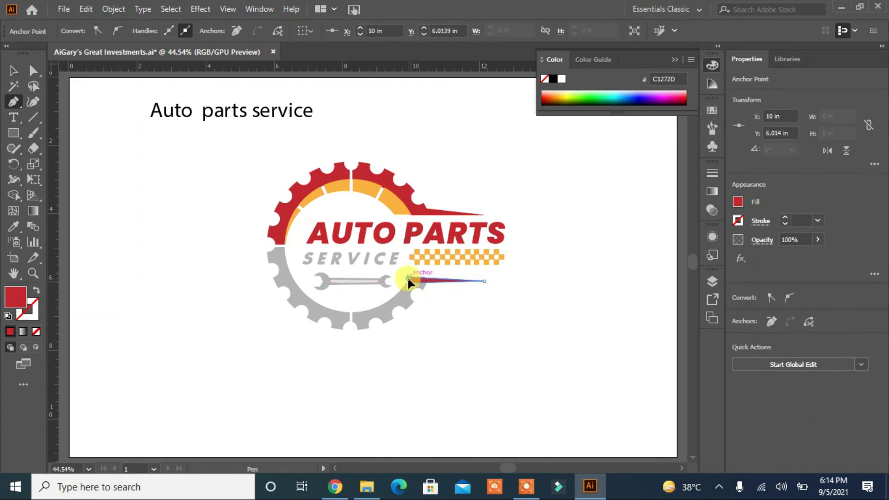
{"action": "key", "text": "ctrl"}
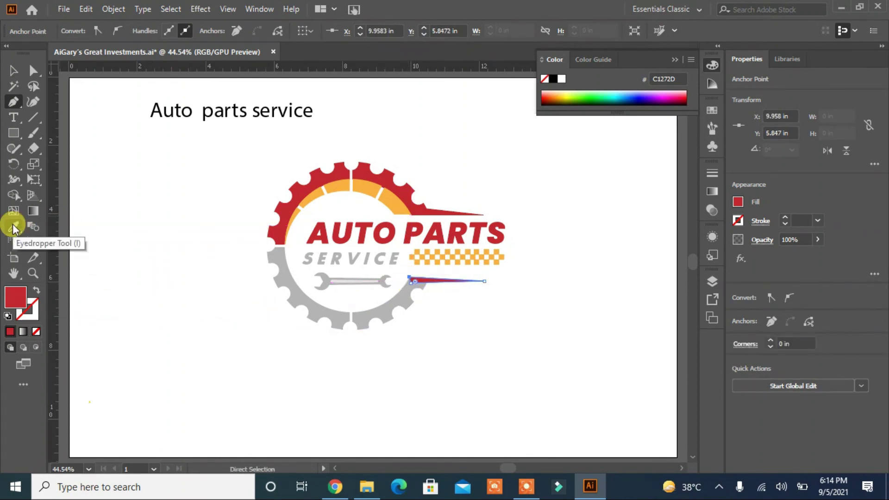
{"action": "left_click", "coordinate": [14, 227]}
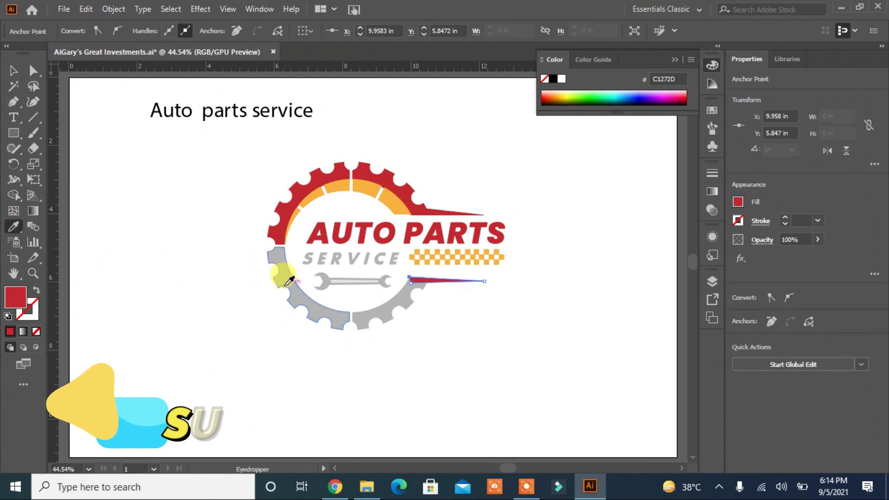
{"action": "left_click", "coordinate": [283, 273]}
{"action": "left_click", "coordinate": [14, 70]}
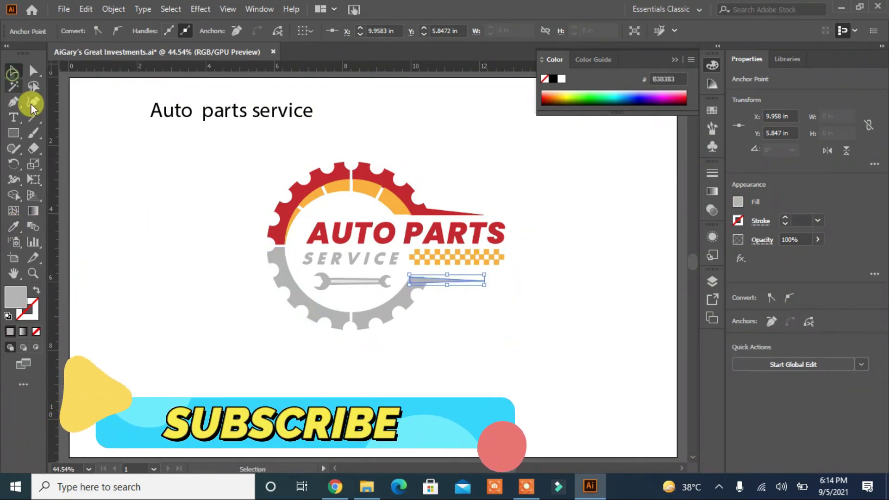
{"action": "left_click", "coordinate": [102, 218]}
- Unite the grey tail with the lower-right gear segment
{"action": "left_click", "coordinate": [422, 281]}
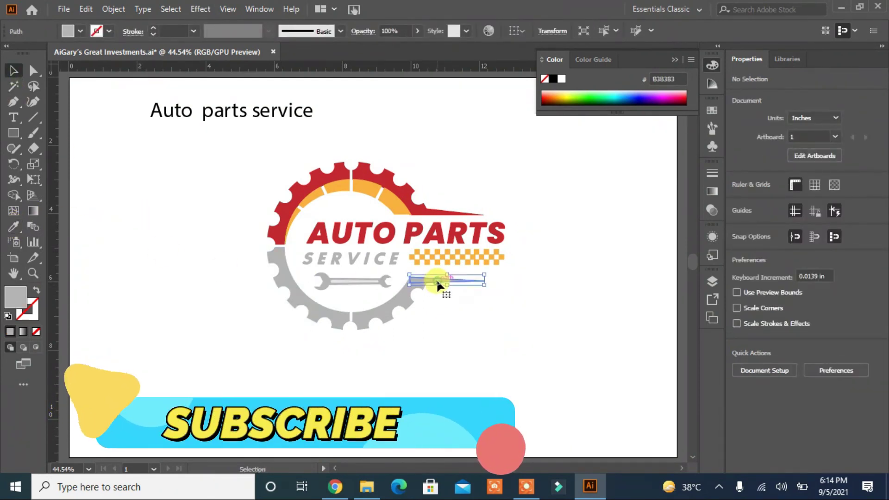
{"action": "left_click", "coordinate": [476, 334]}
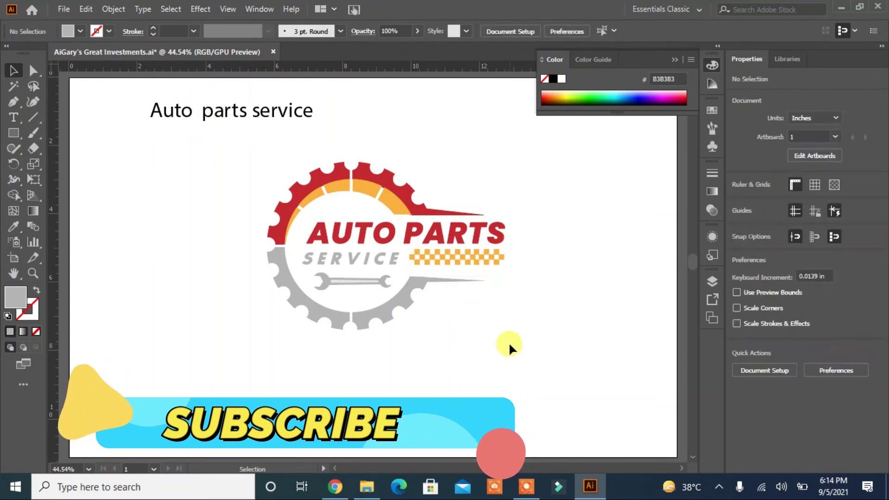
{"action": "left_click", "coordinate": [412, 303]}
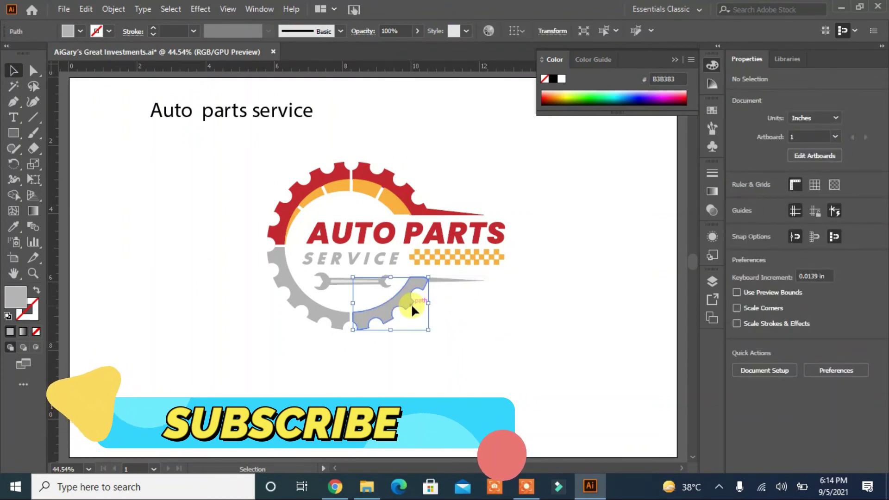
{"action": "left_click", "coordinate": [447, 280], "text": "shift"}
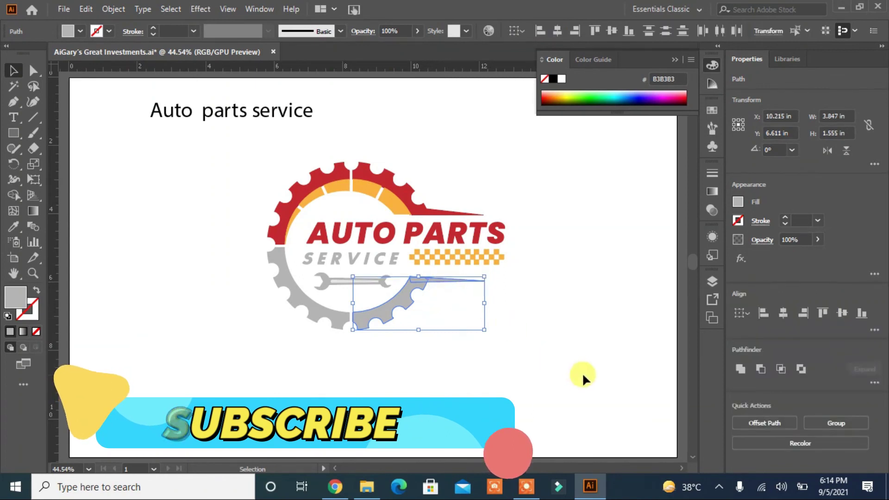
{"action": "left_click", "coordinate": [740, 369]}
{"action": "left_click", "coordinate": [508, 327]}
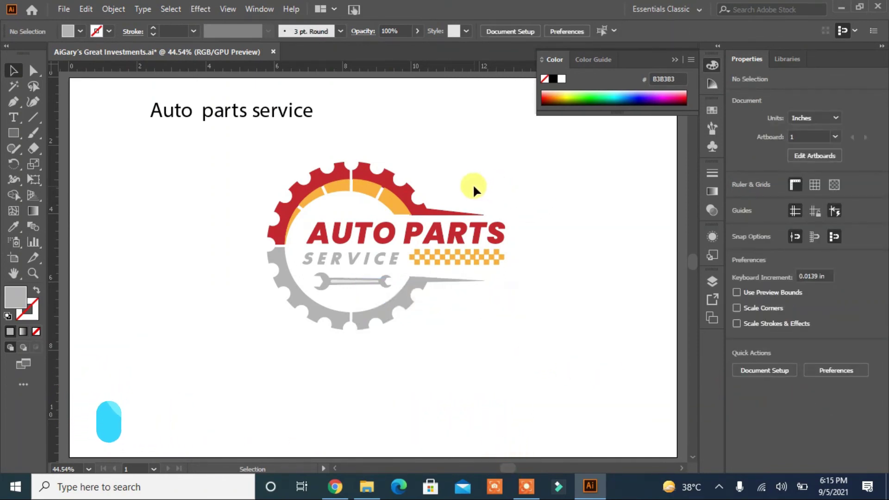
- Unite the red tail with the upper gear segment, then marquee-select the entire logo
{"action": "left_click", "coordinate": [422, 218]}
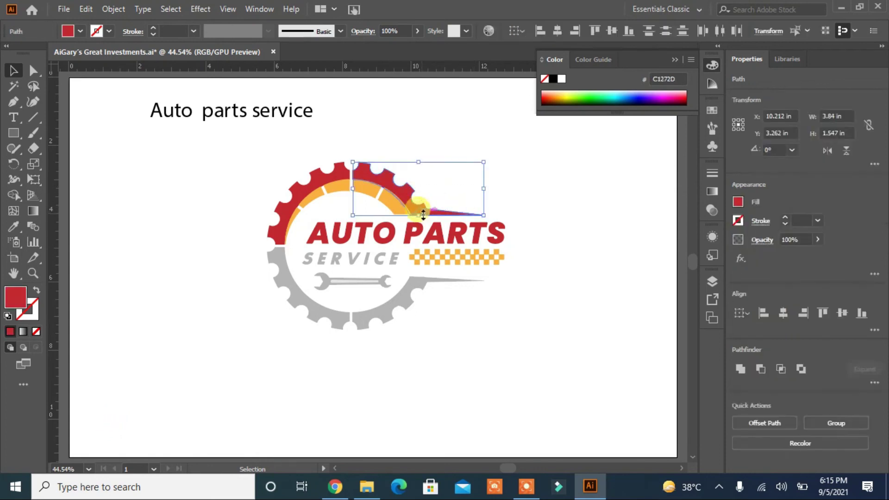
{"action": "left_click", "coordinate": [737, 368]}
{"action": "left_click", "coordinate": [483, 341]}
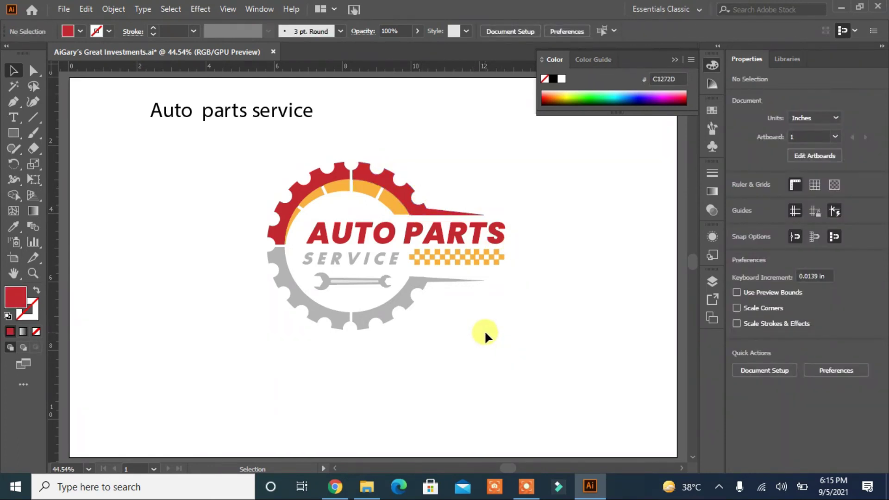
{"action": "left_click_drag", "start_coordinate": [545, 188], "coordinate": [257, 323]}
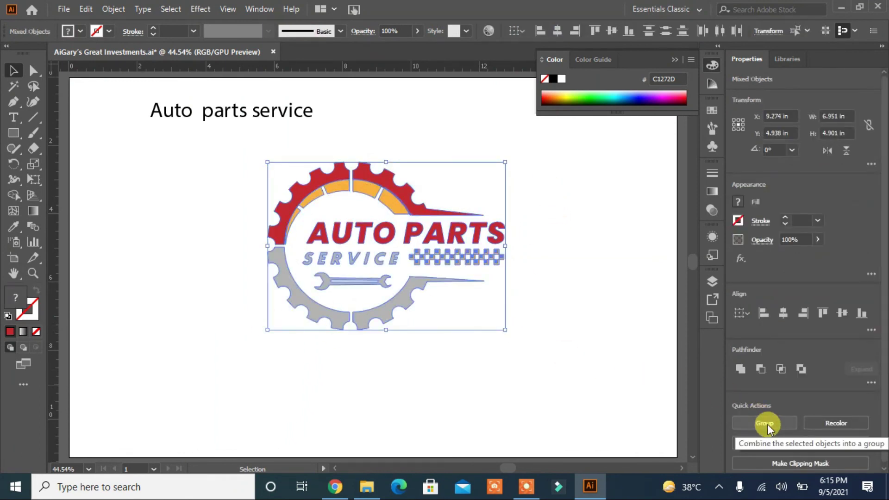